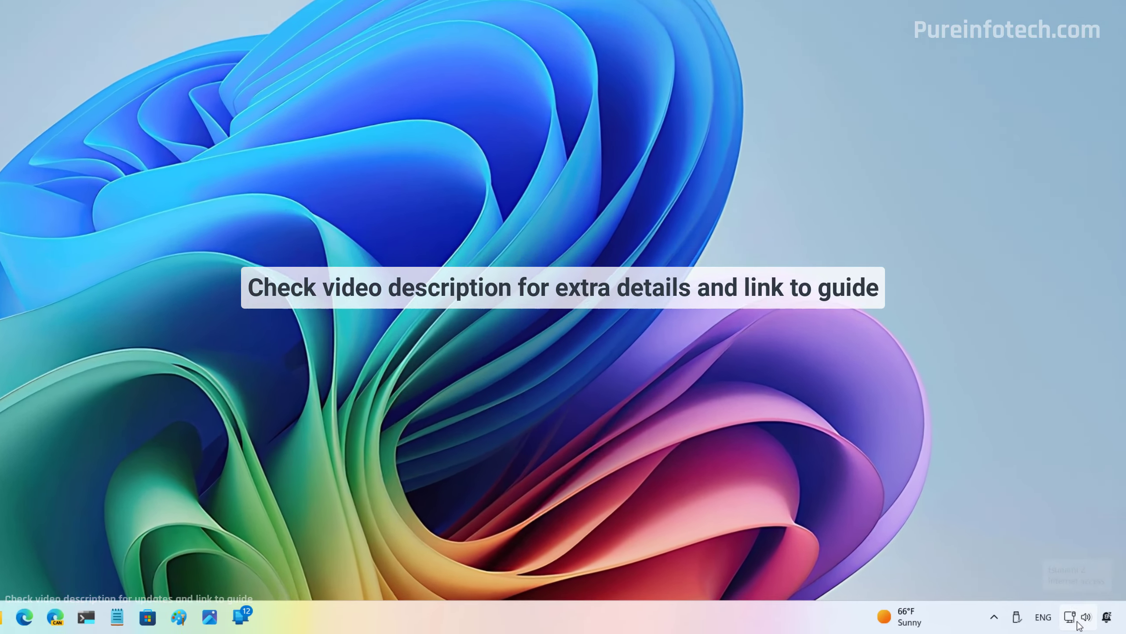
Browse all pages of the quick settings flyout from the taskbar and close it
click(1088, 623)
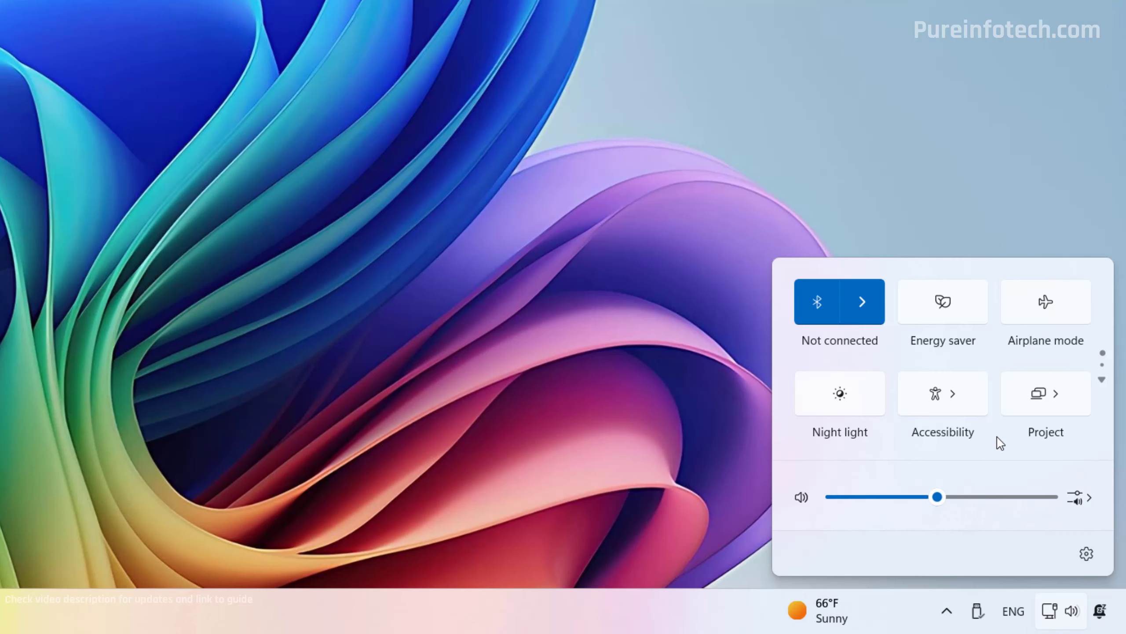
scroll(1000, 443, down, 1)
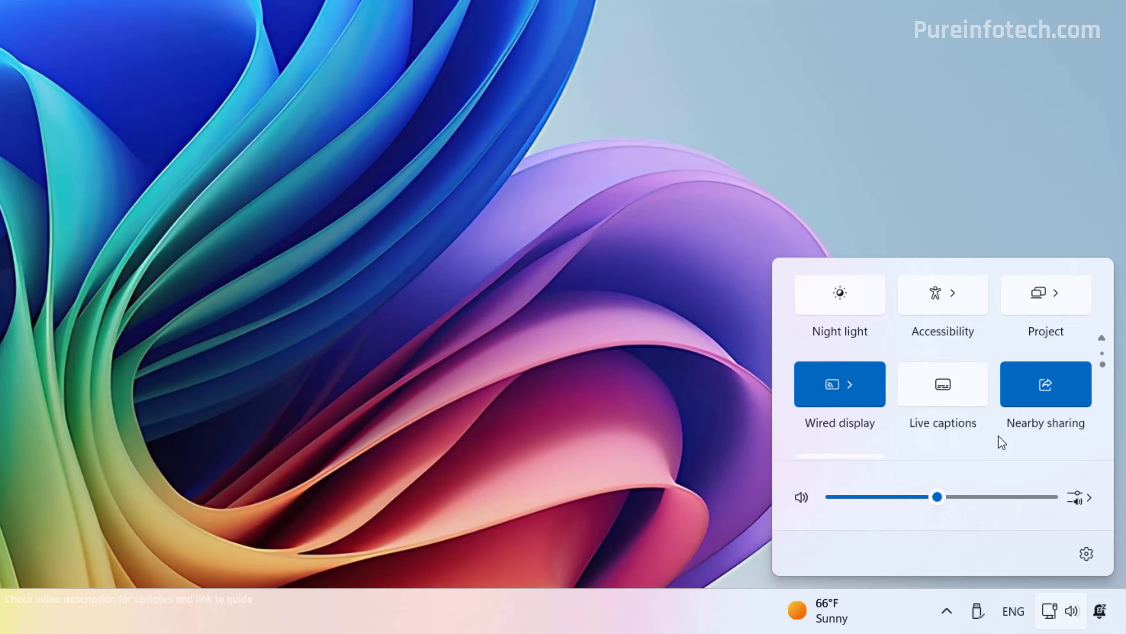
scroll(1108, 379, up, 1)
click(1103, 379)
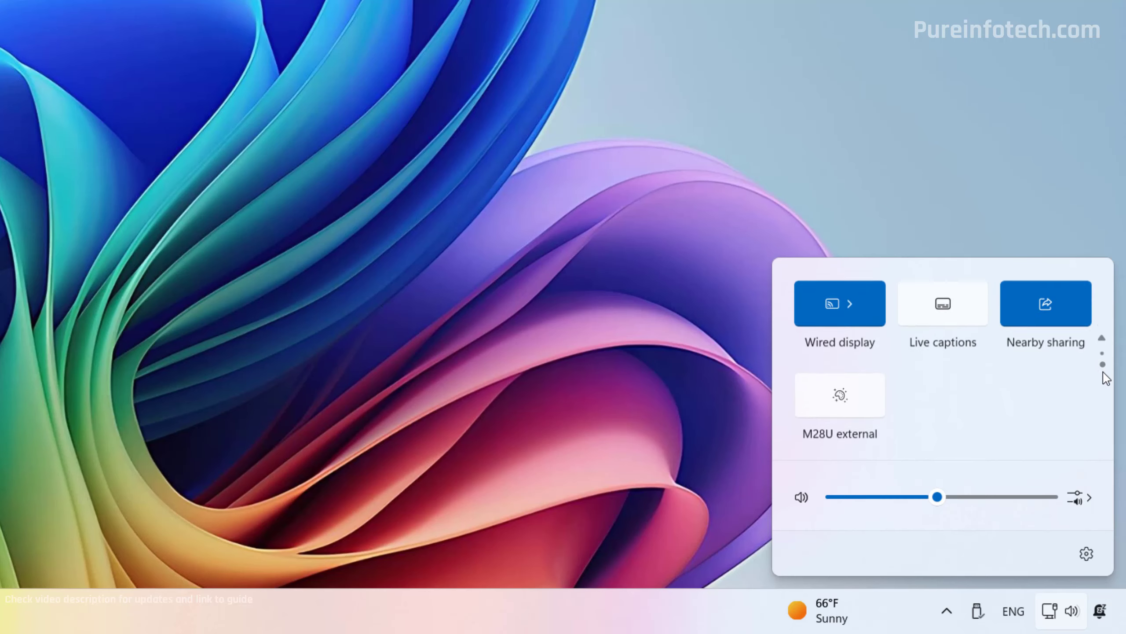
click(1102, 339)
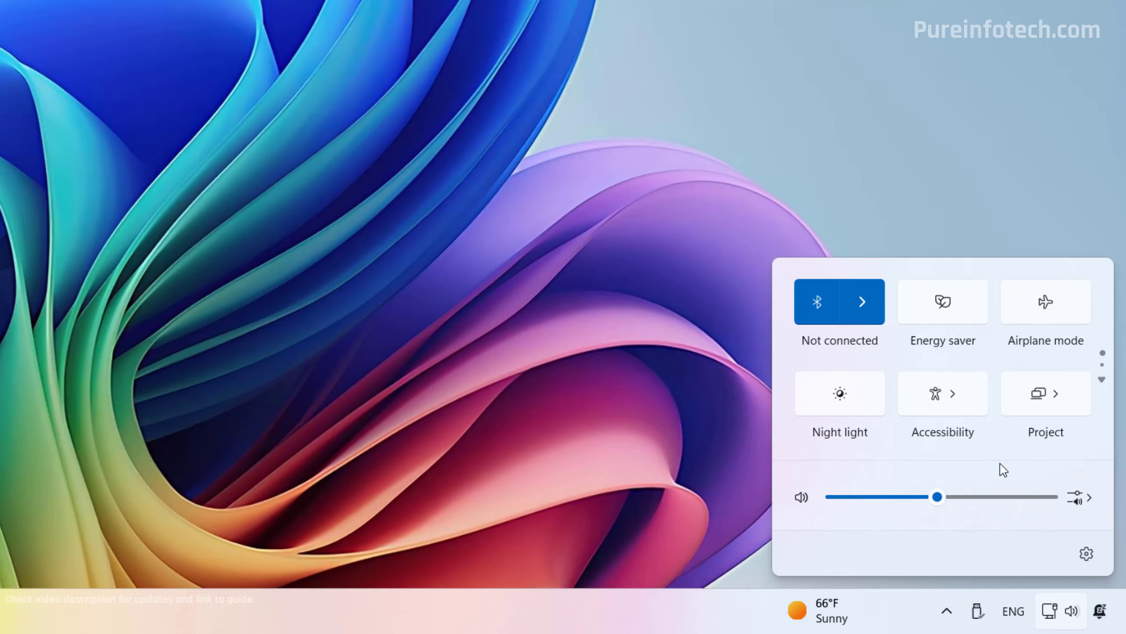
scroll(1005, 371, down, 1)
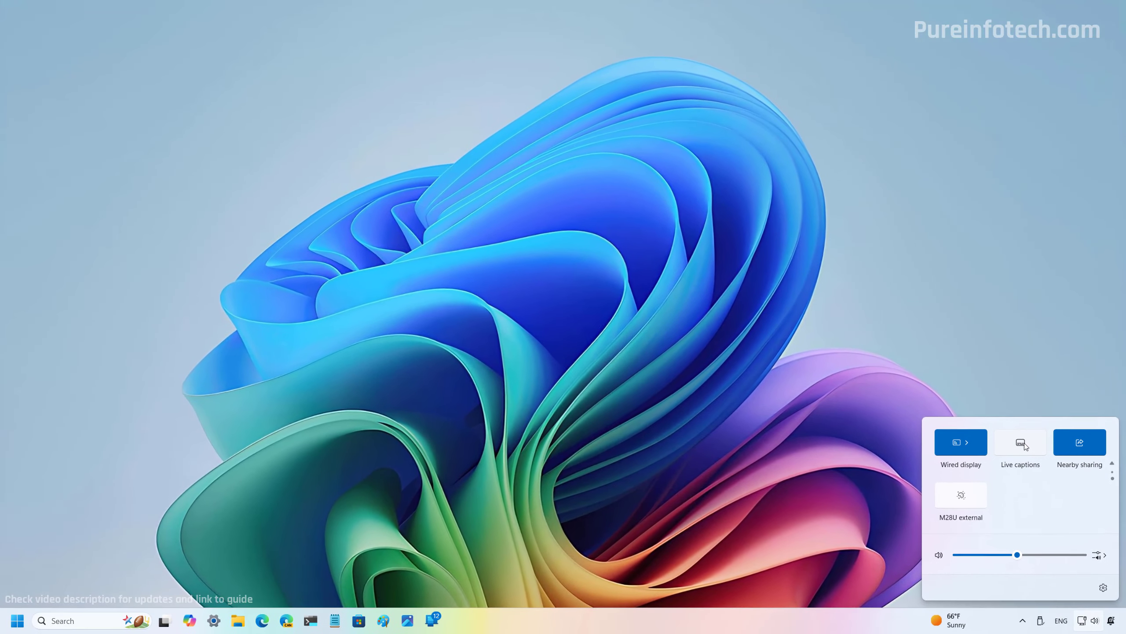
click(392, 326)
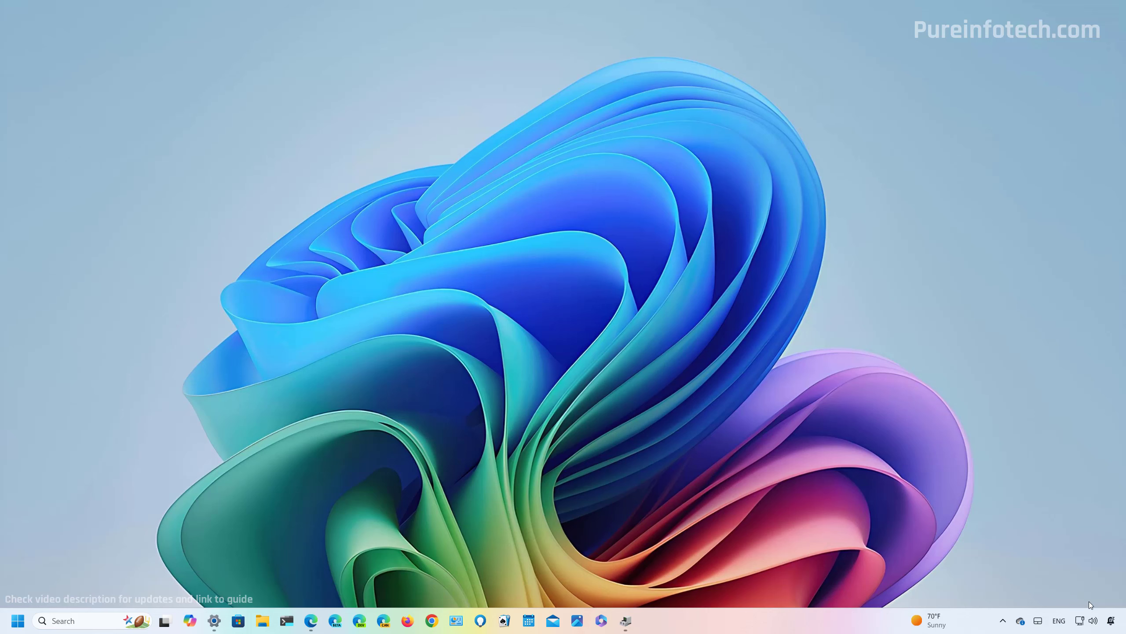
In the Date & time settings, show the time and date in the system tray, abbreviated and with seconds
mouse_move(216, 624)
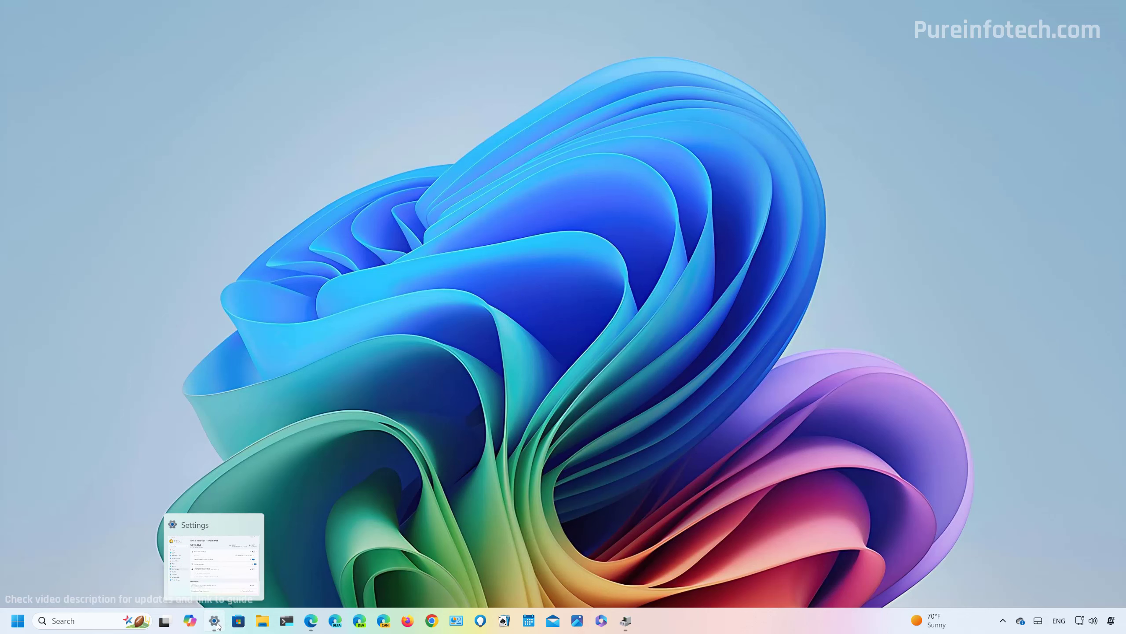
click(214, 573)
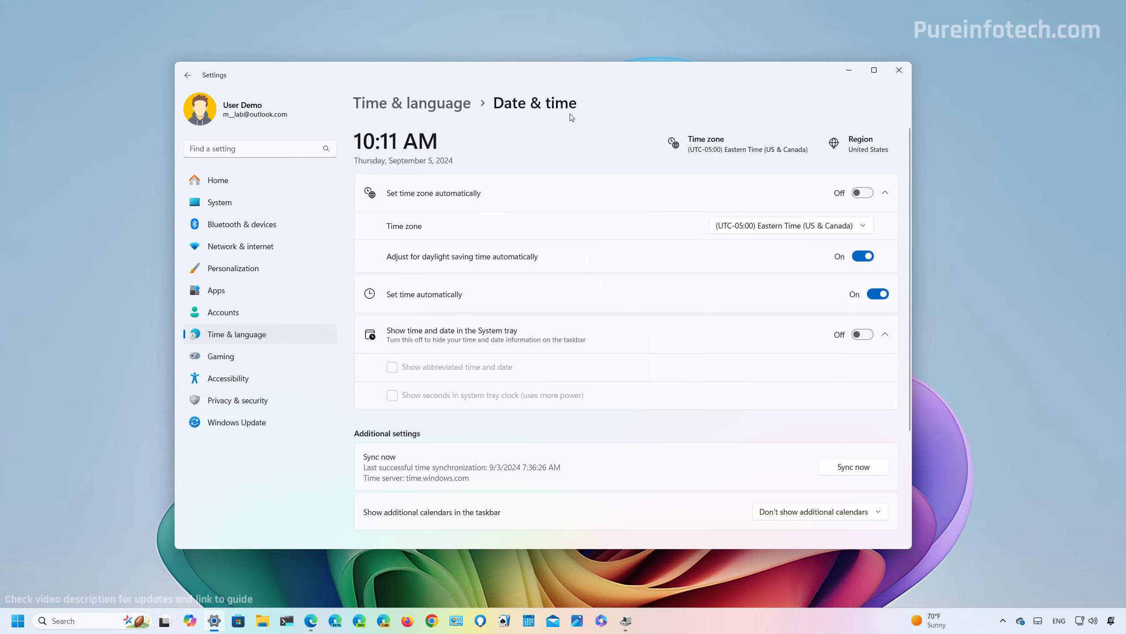
click(457, 337)
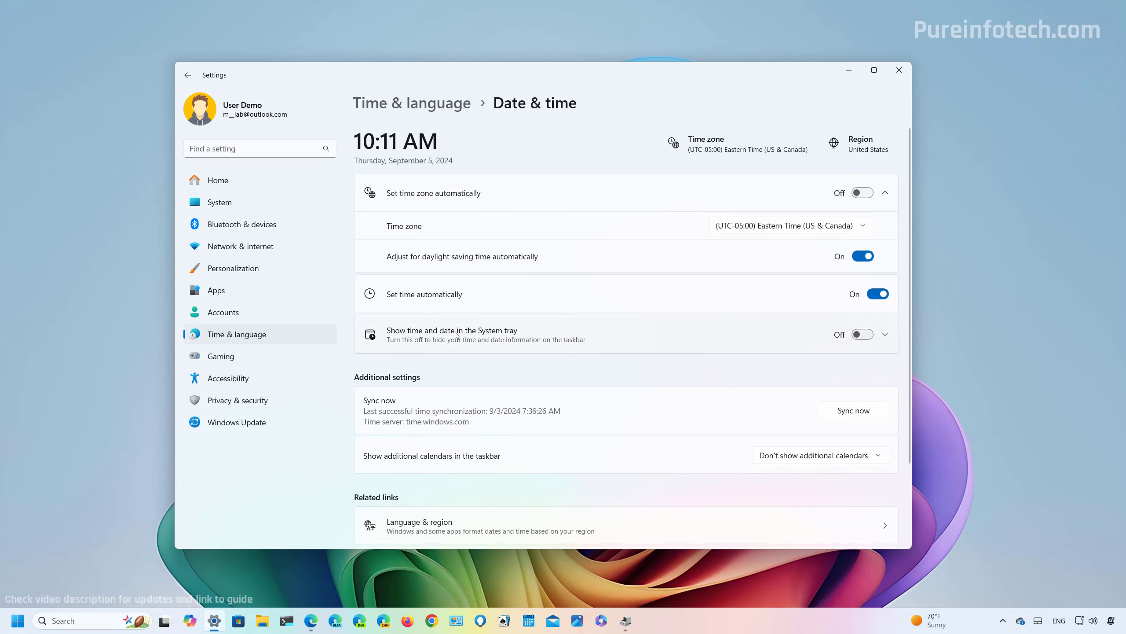
click(862, 335)
click(565, 339)
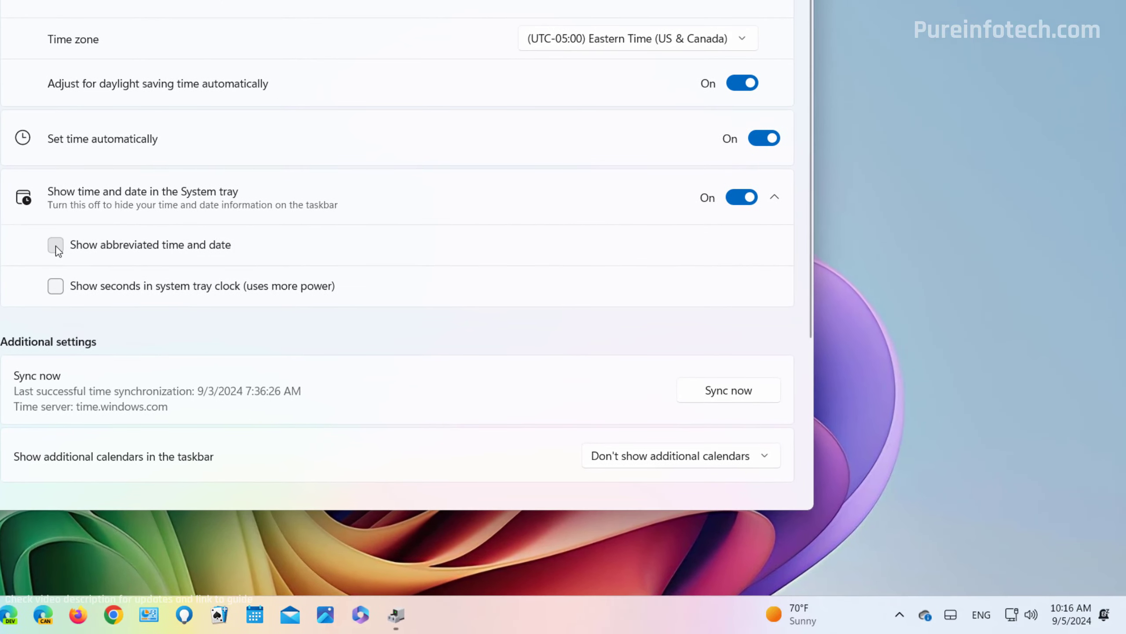
click(56, 245)
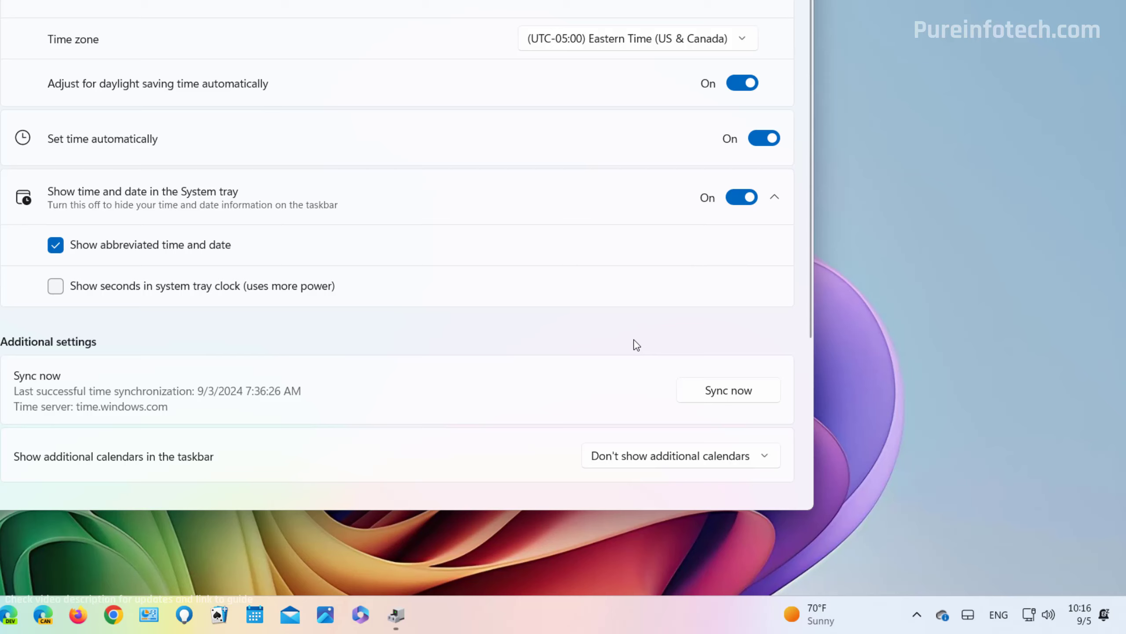
click(58, 286)
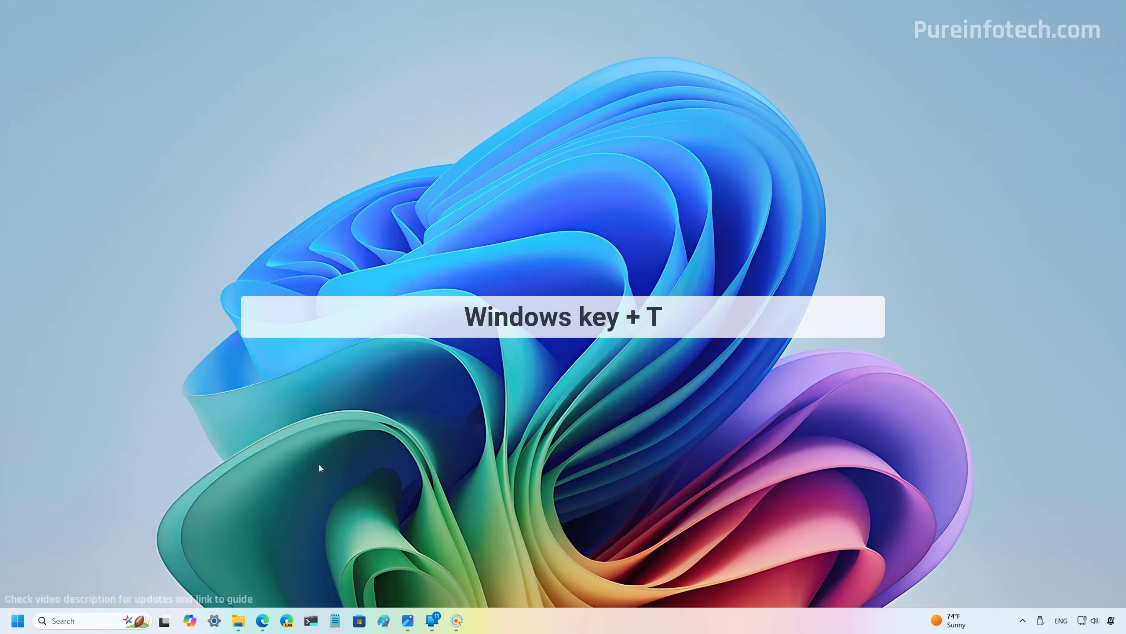
Cycle keyboard focus through the taskbar apps, jump to the first and last app, dismiss the focus, and cycle in reverse
key(super+t)
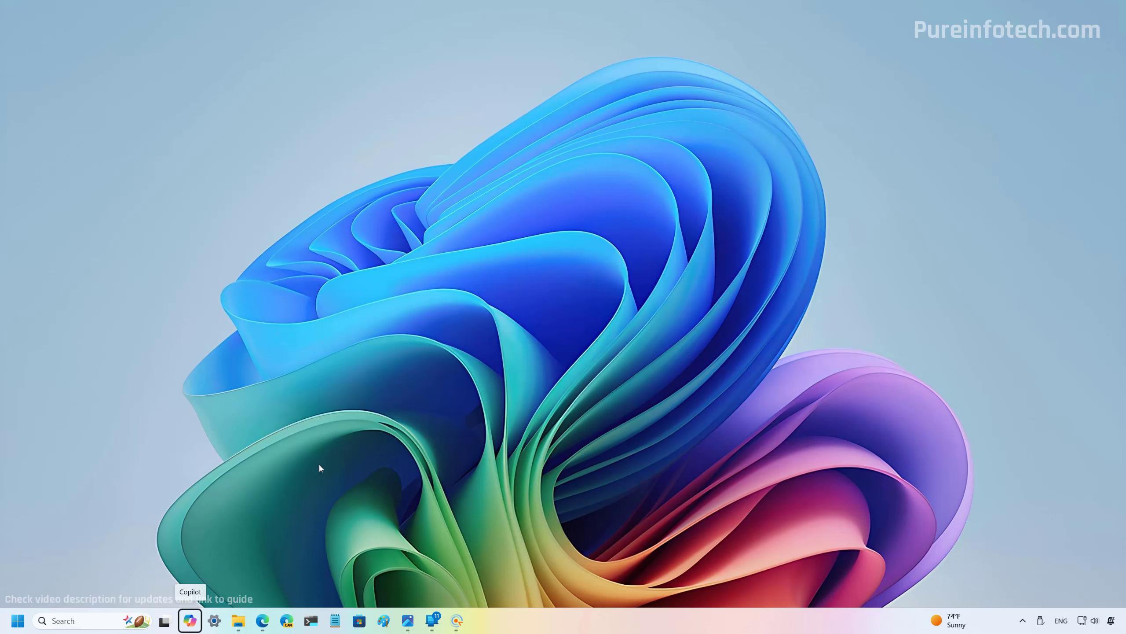
key(super+t)
key(super+t)
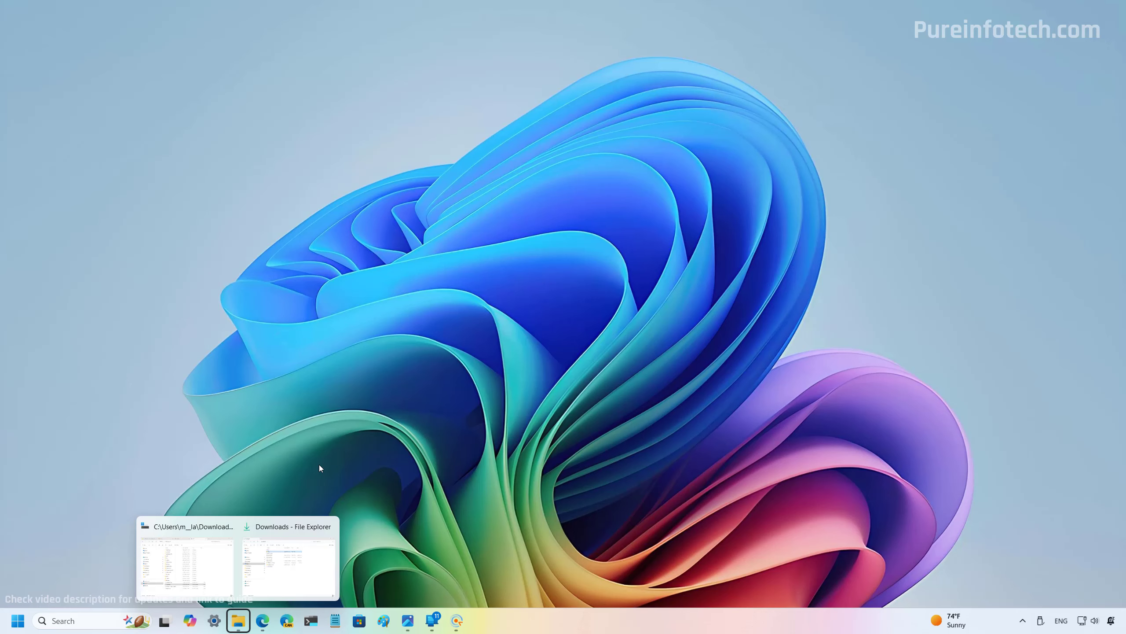
key(Home)
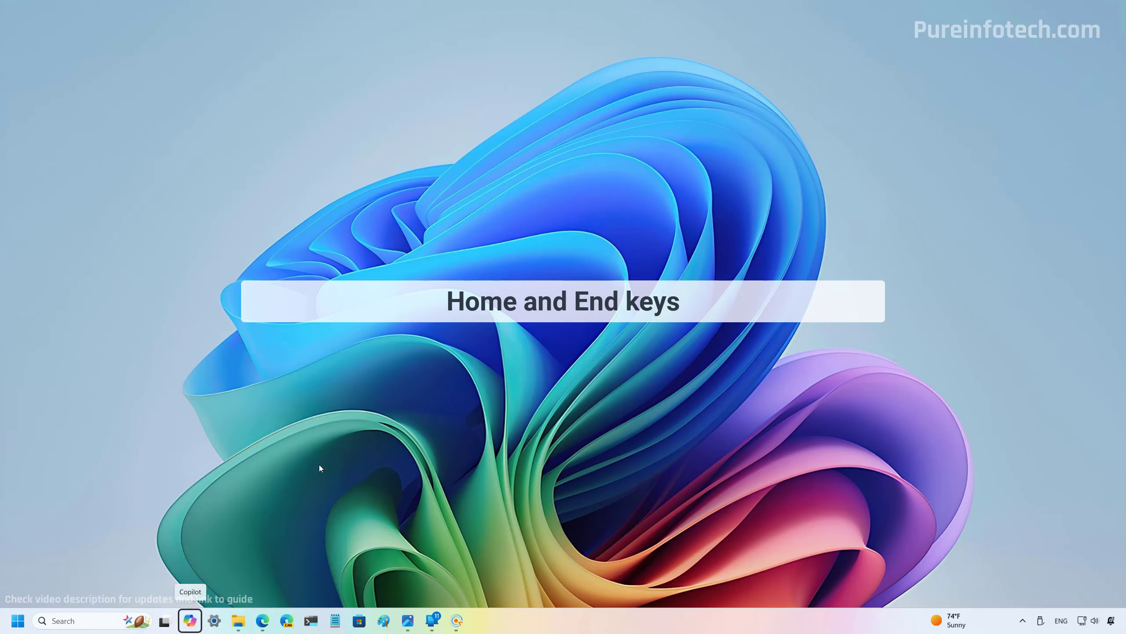
key(End)
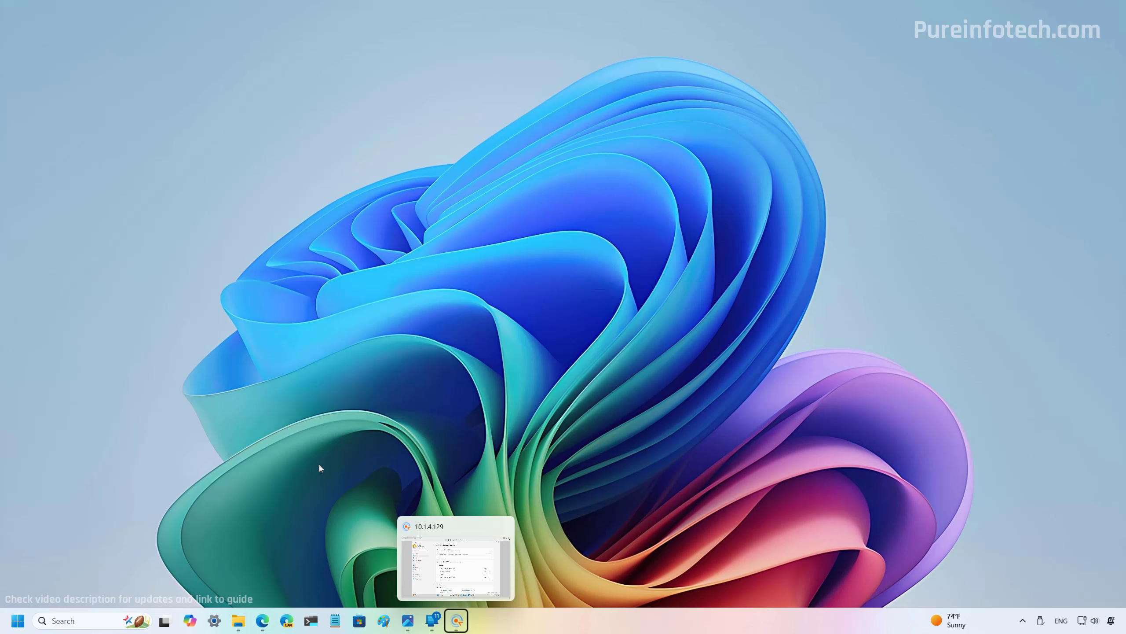
key(Escape)
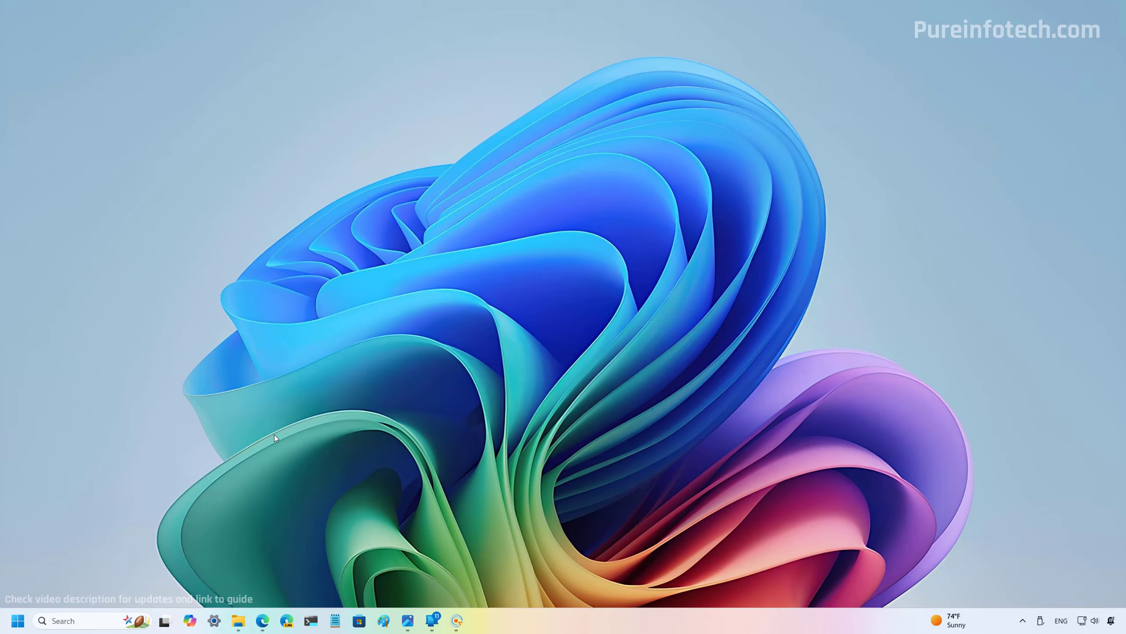
key(super+shift+t)
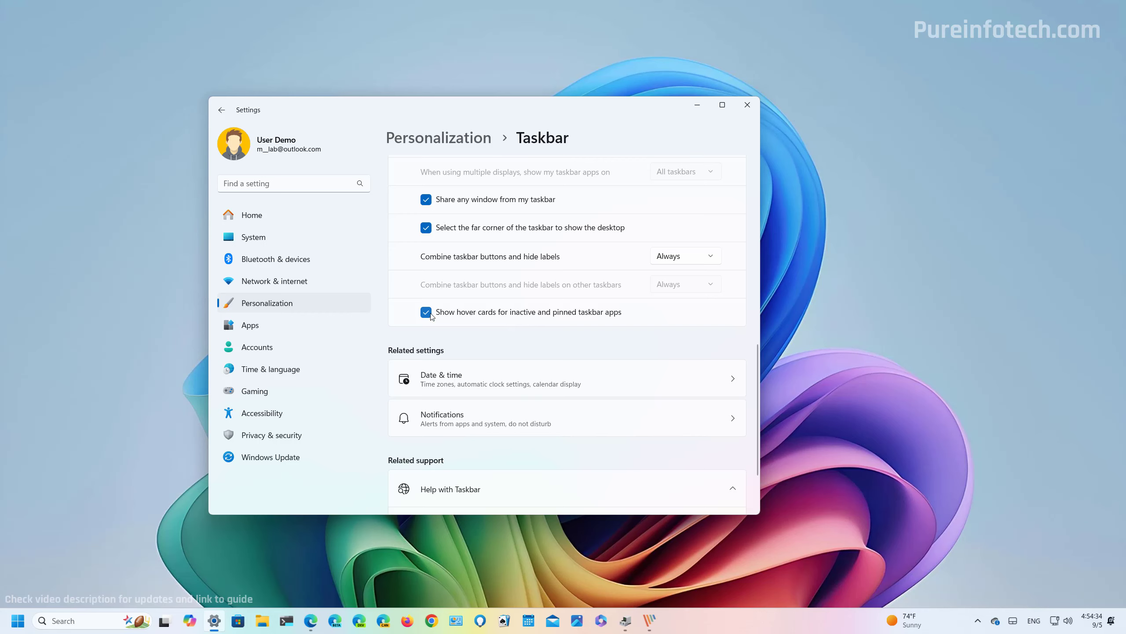
Inspect File Explorer's taskbar jump list and the Settings preview, revisit the Taskbar settings and minimize them
click(697, 105)
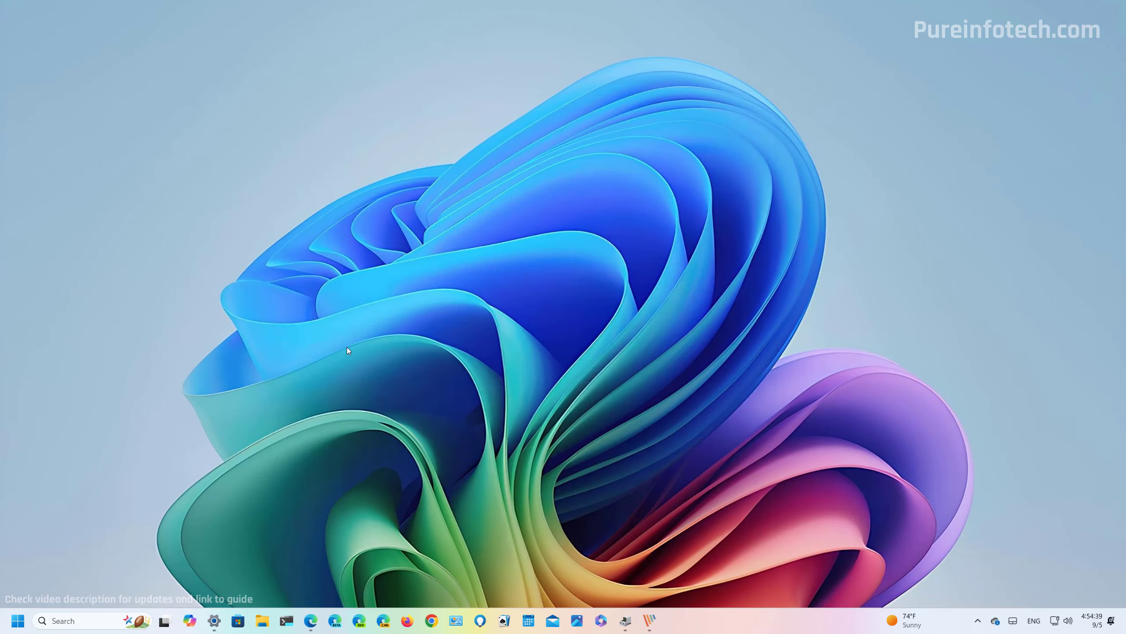
right_click(262, 623)
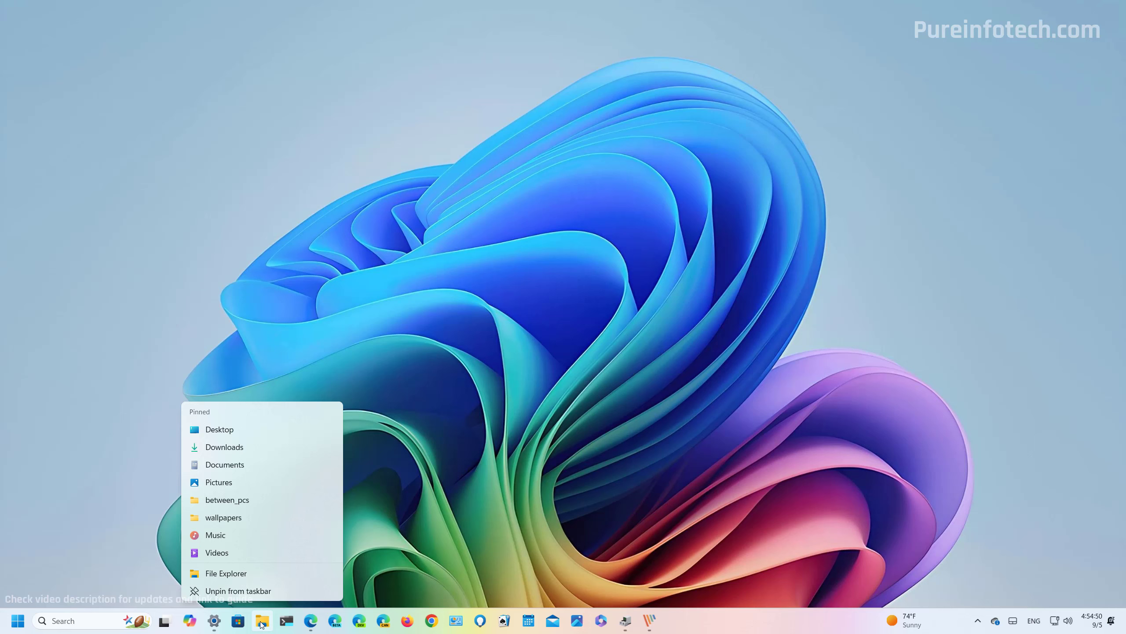
mouse_move(217, 625)
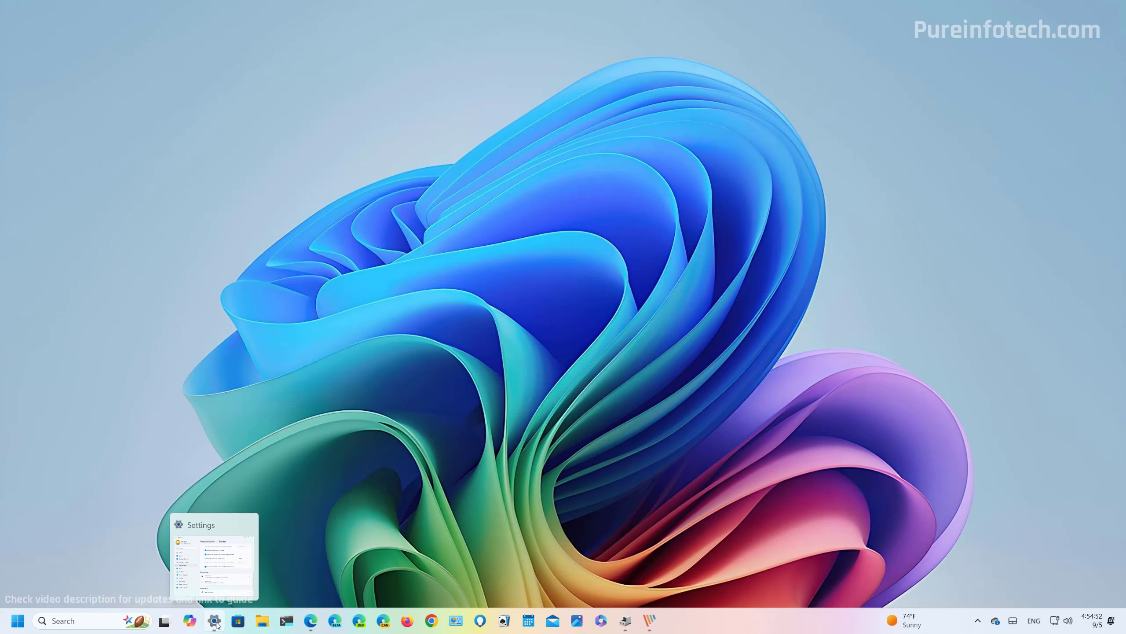
click(227, 573)
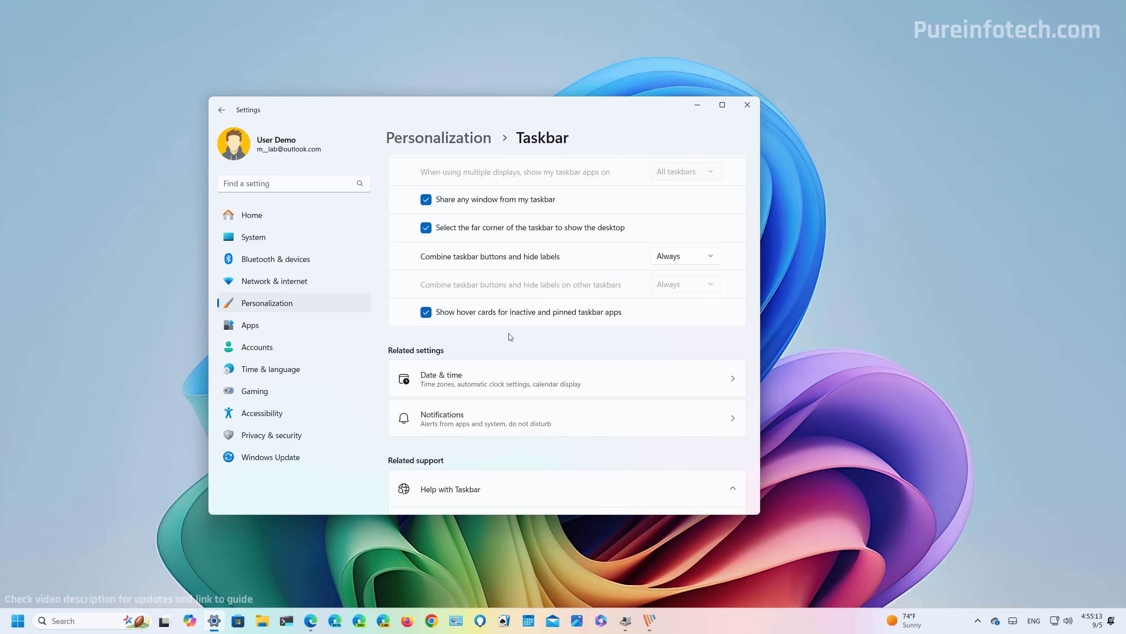
click(697, 105)
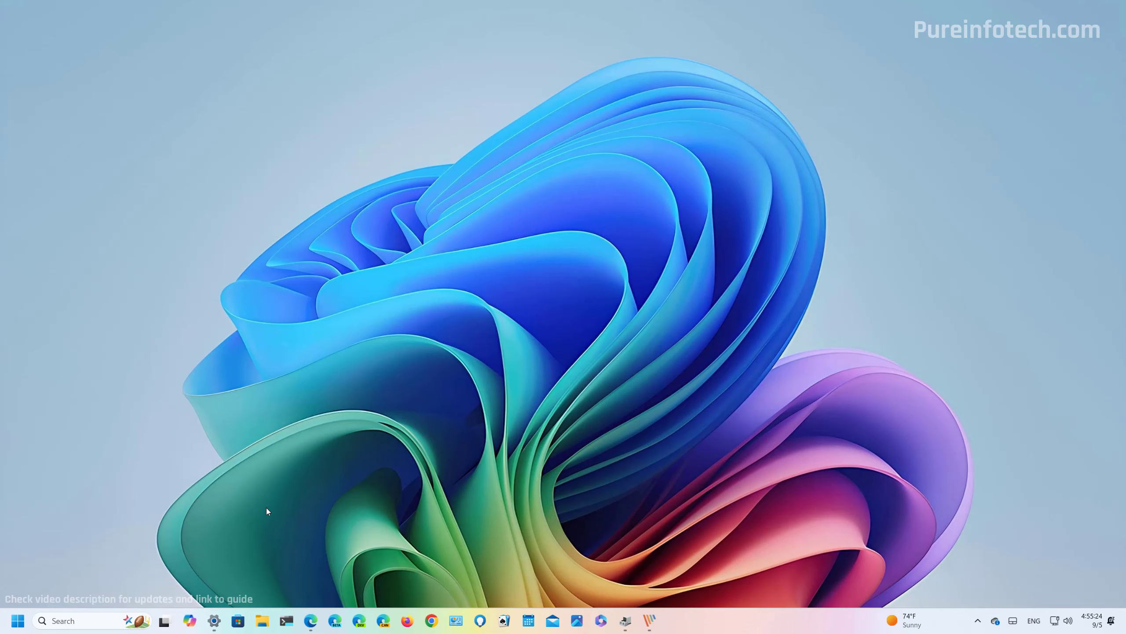
Compare the jump lists of File Explorer and the pinned Edge preview browsers, close them, and preview the Settings window from the taskbar
right_click(263, 620)
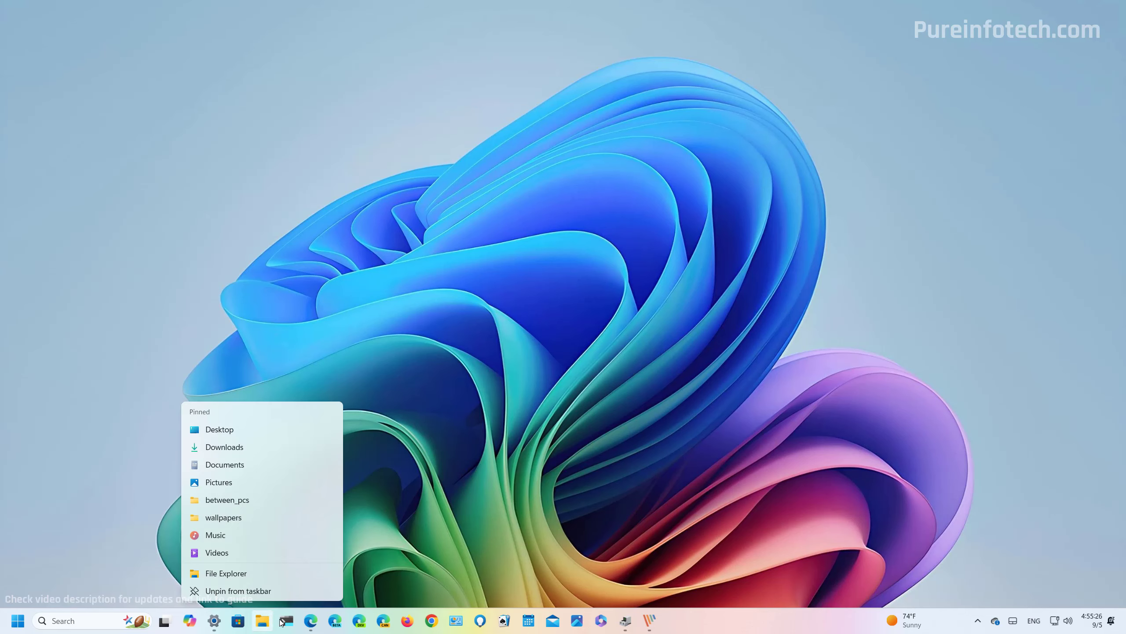
right_click(334, 620)
right_click(359, 621)
click(241, 552)
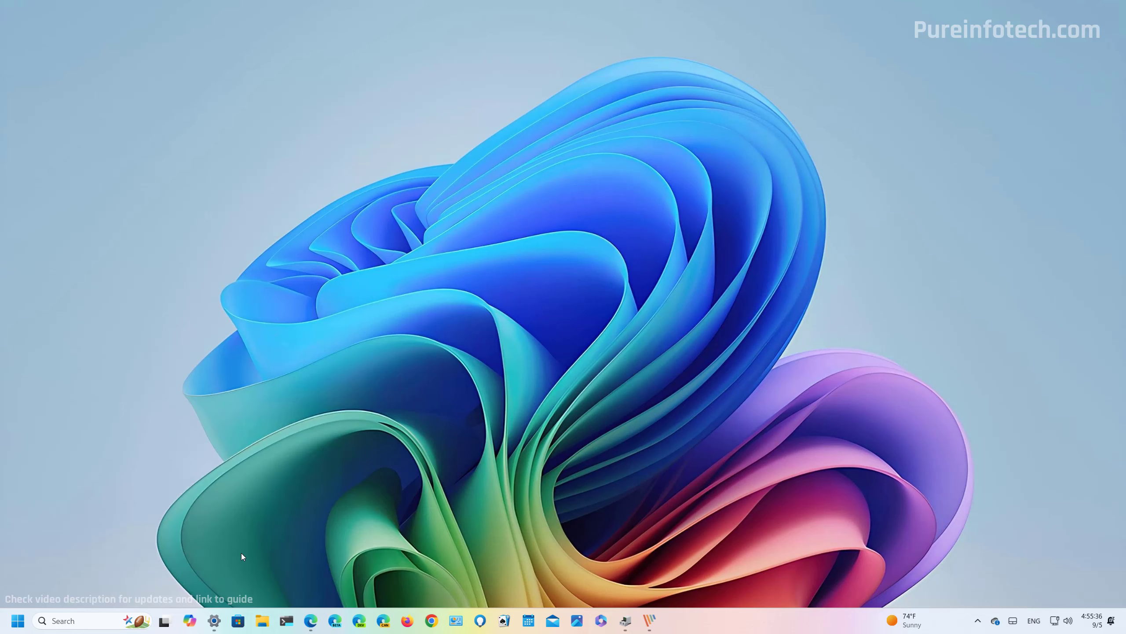
click(214, 620)
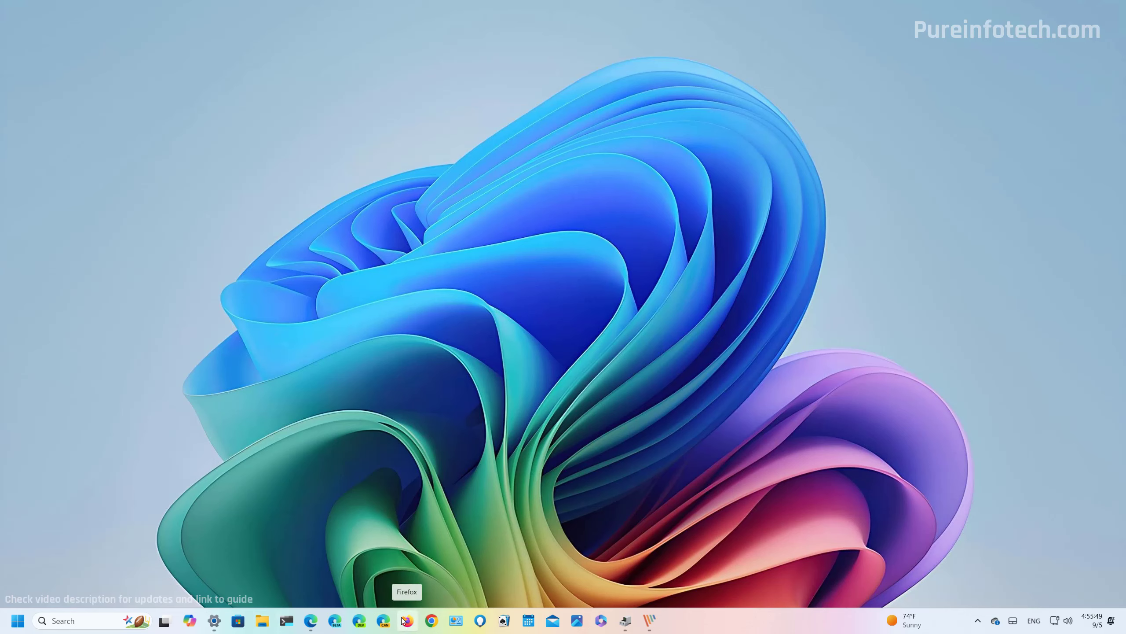
mouse_move(212, 622)
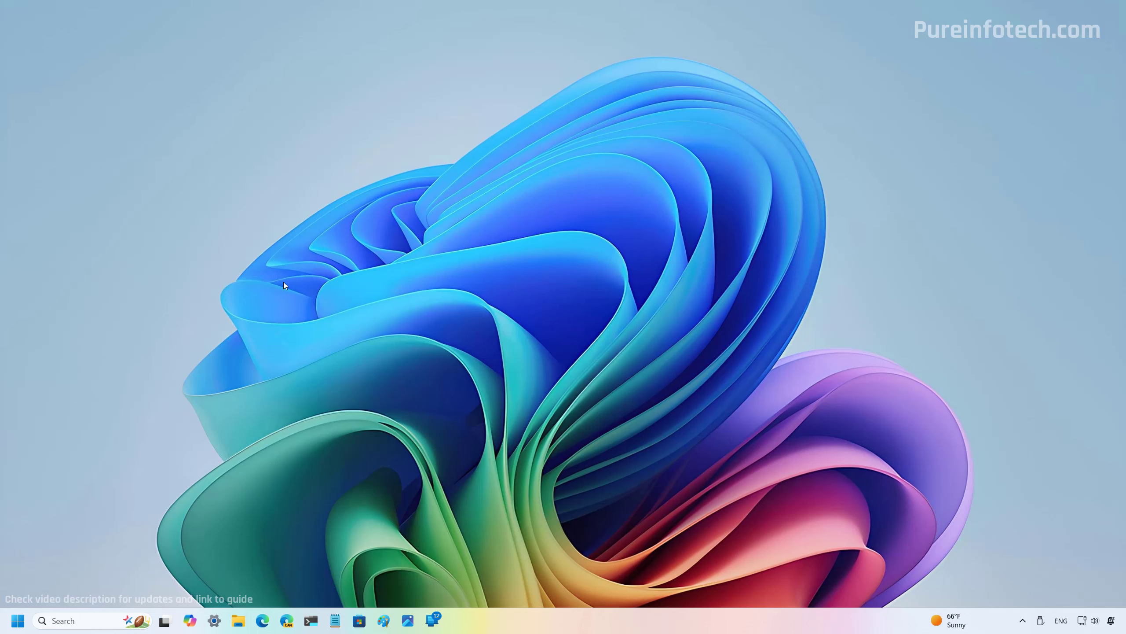
Open the phone's Calls page in Phone Link from the Start menu's mobile device pane and minimize the window
click(22, 616)
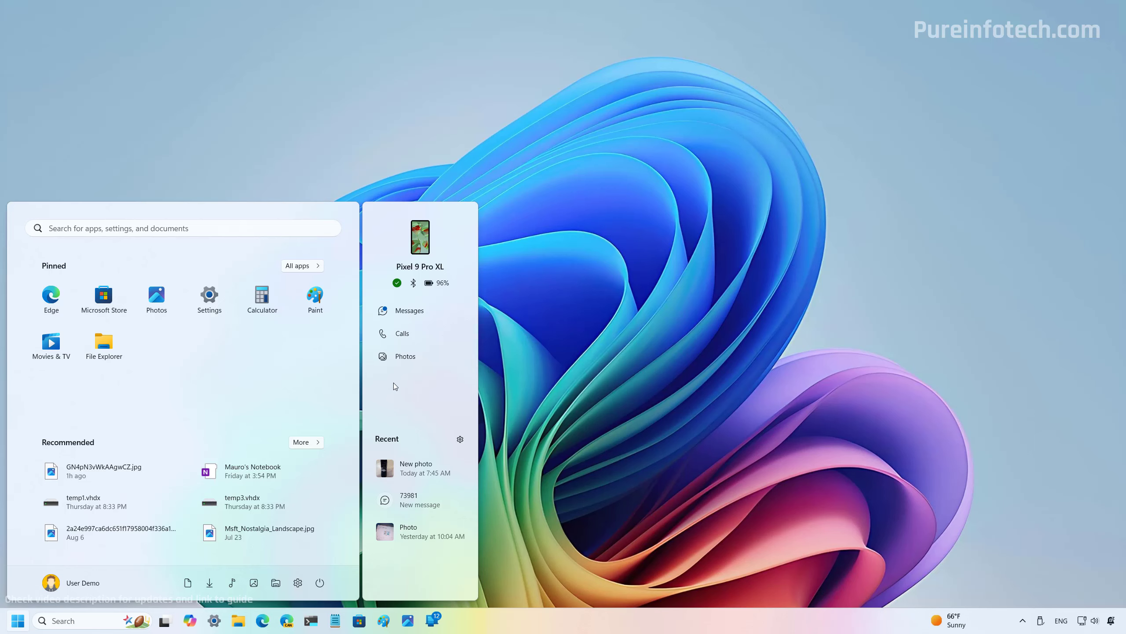
click(402, 334)
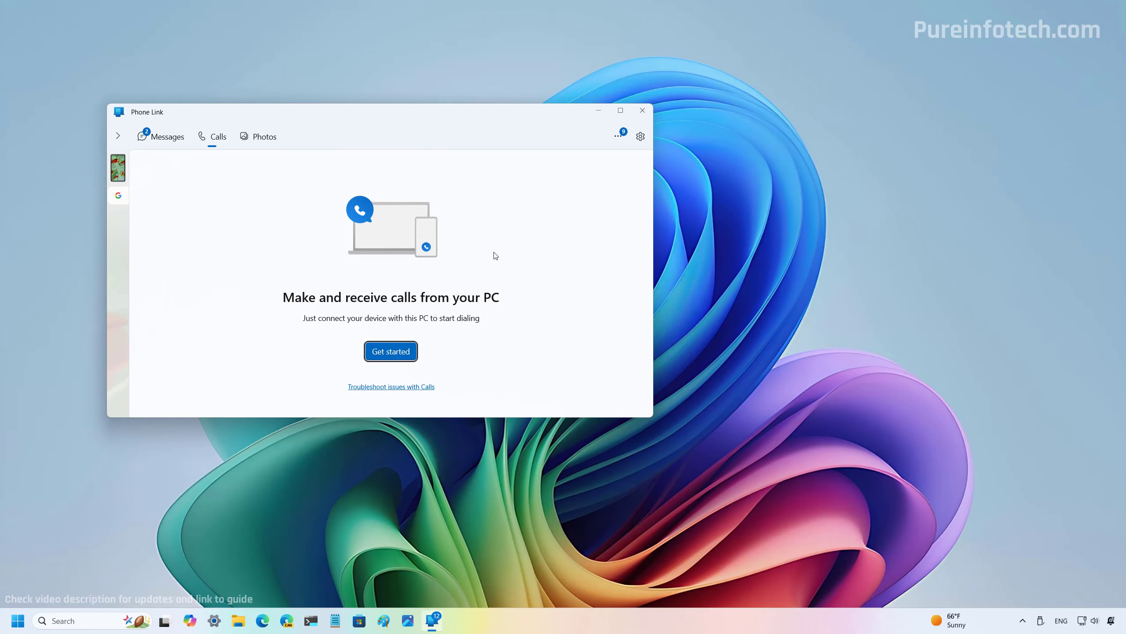
click(598, 110)
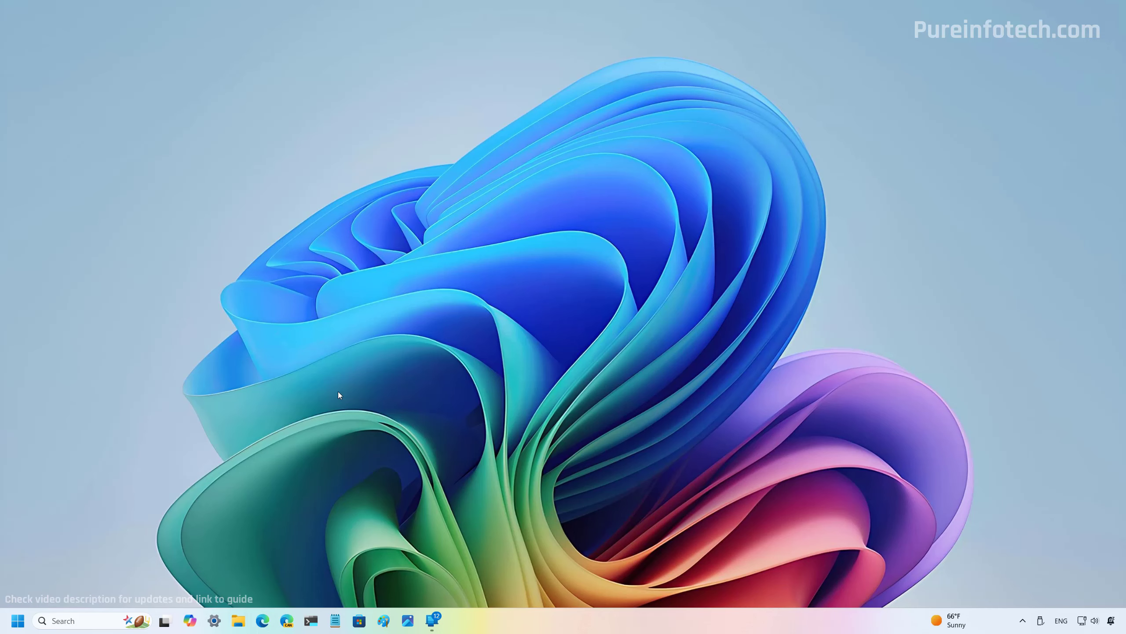
Open the Start page of the Personalization settings and expand the options for showing the mobile device in Start
click(214, 620)
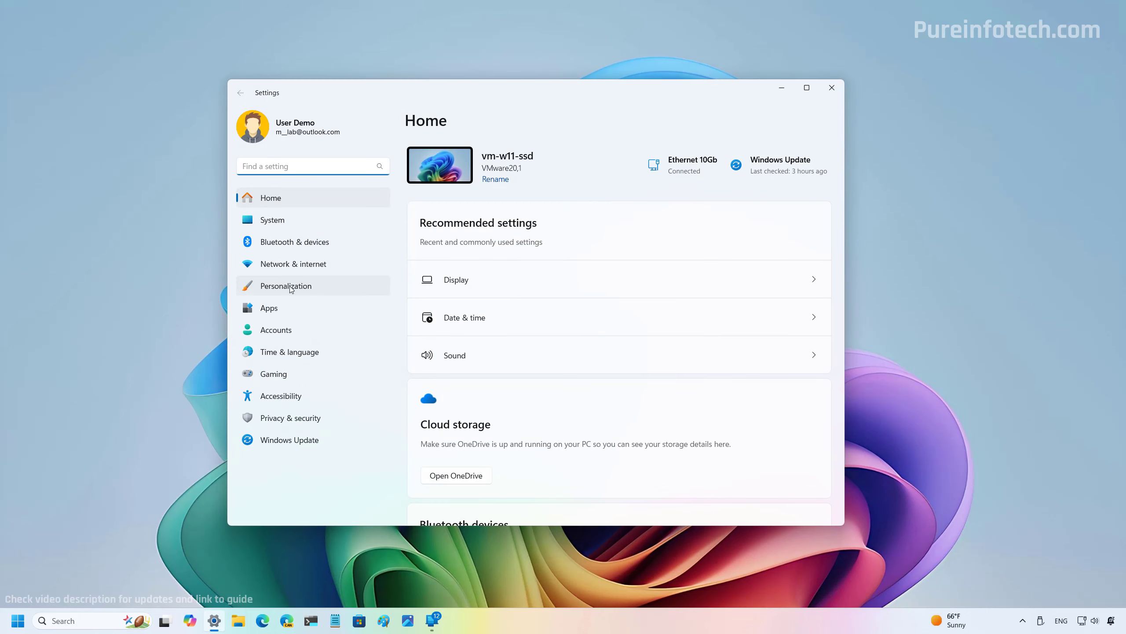
click(290, 286)
scroll(470, 359, down, 3)
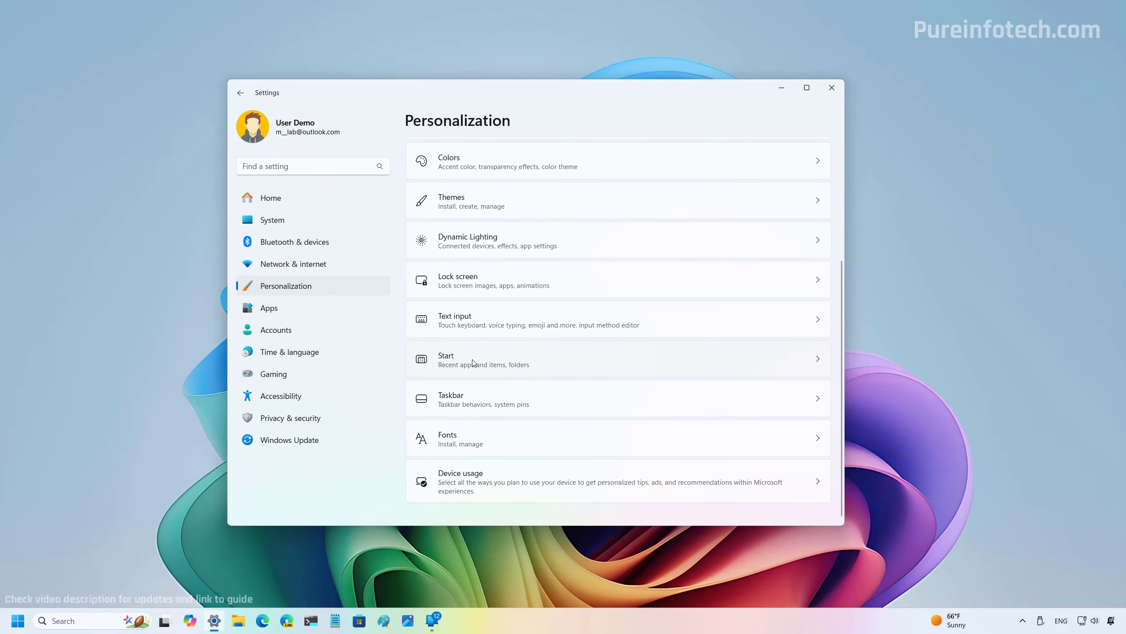
click(471, 361)
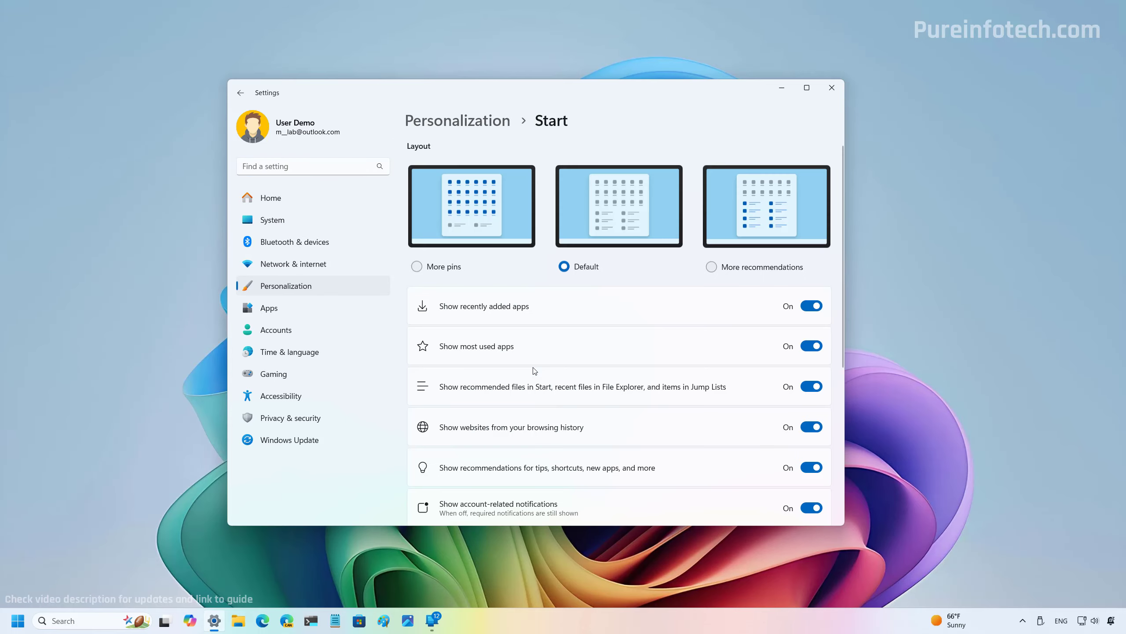
scroll(488, 368, down, 5)
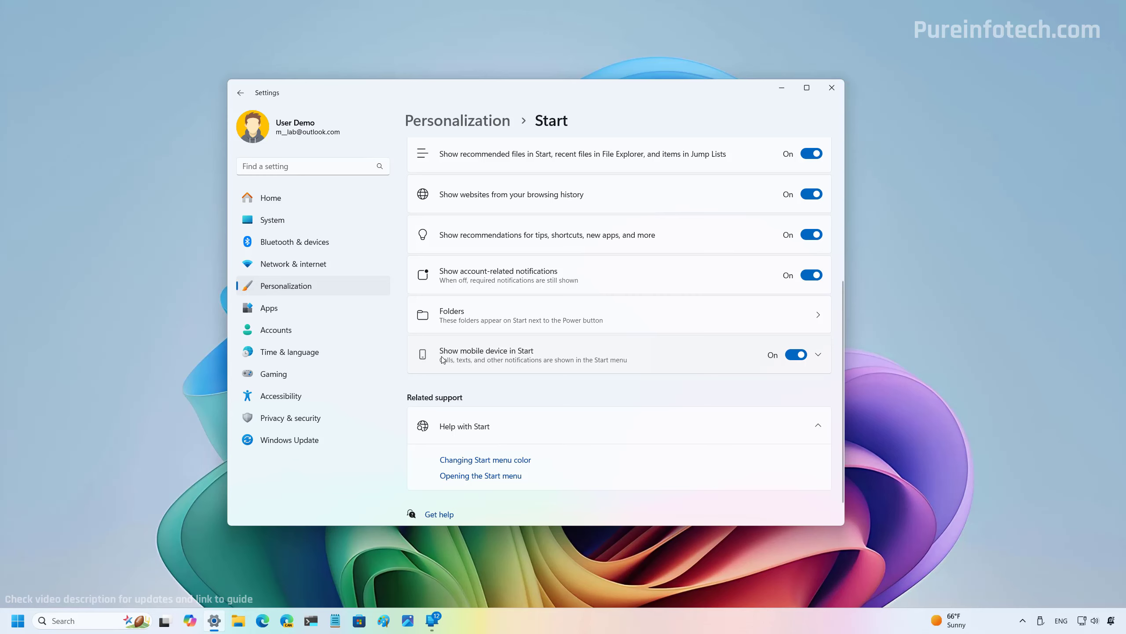
click(509, 356)
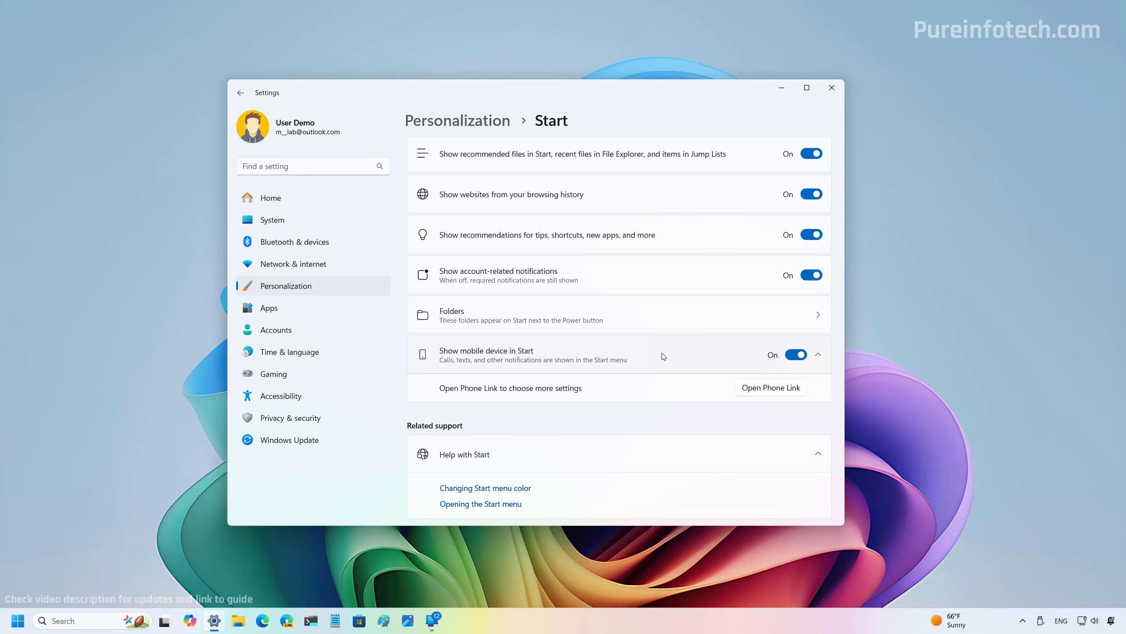
Turn off showing the mobile device in Start, check the Start menu without the pane, and minimize the Settings window
click(796, 355)
key(super)
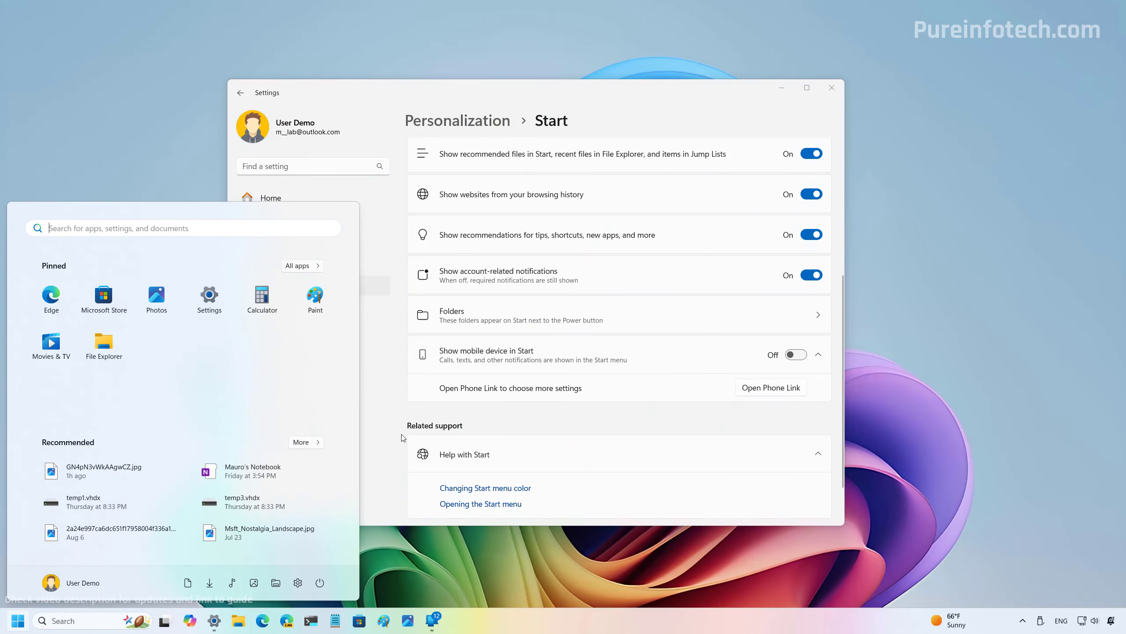
click(782, 91)
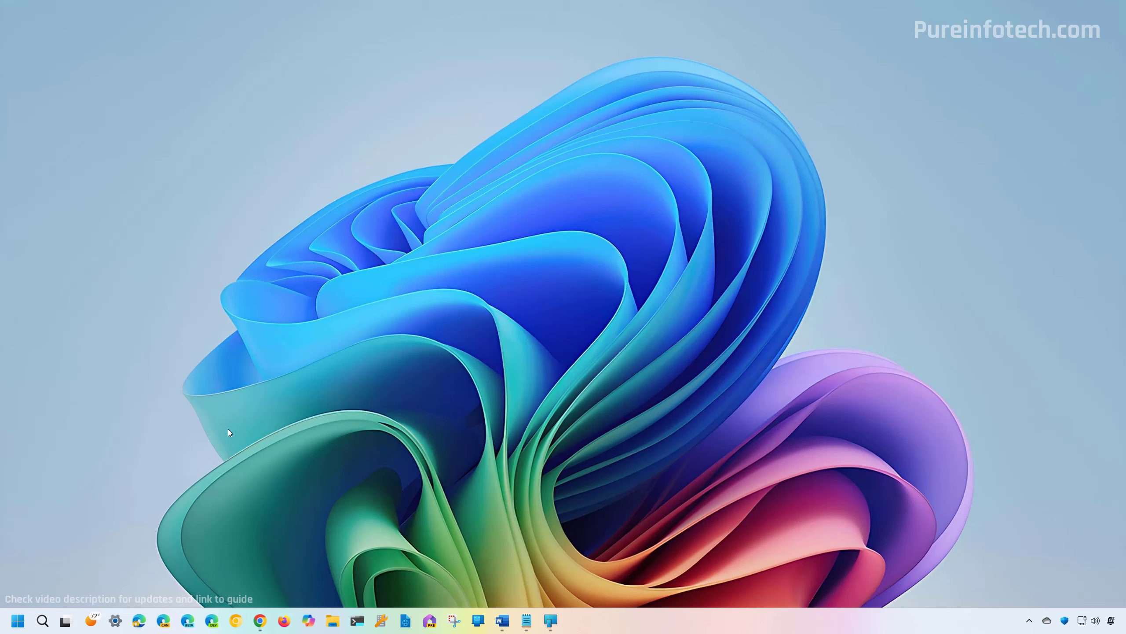
Open the Start page of the Personalization settings and turn off recommendations for tips, app promotions, and more
click(116, 621)
click(116, 621)
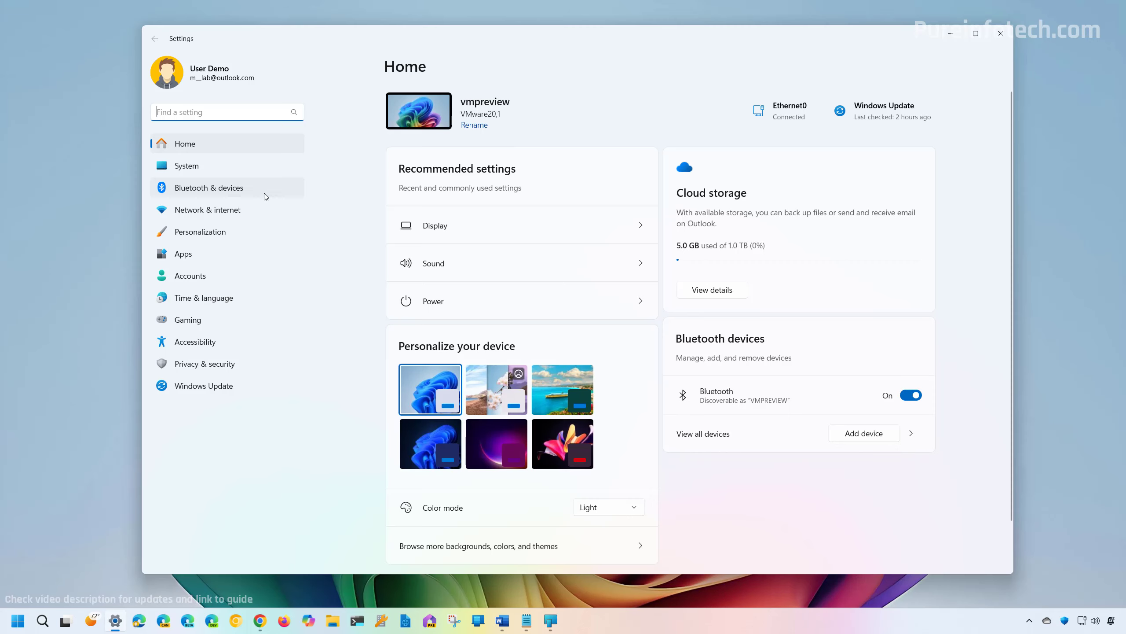
click(202, 233)
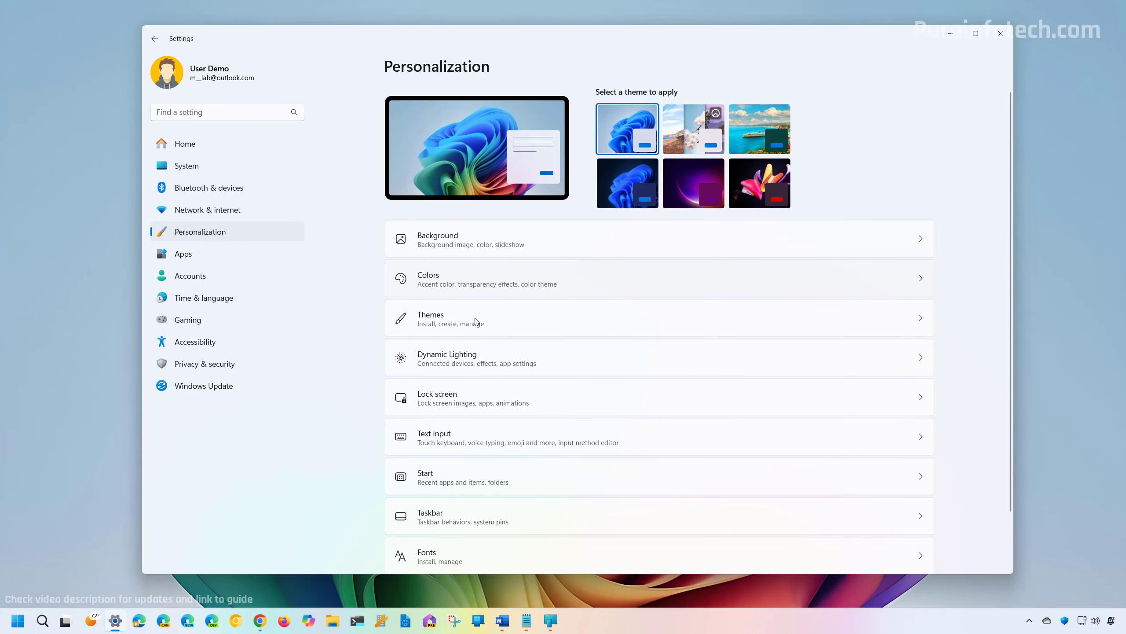
click(443, 473)
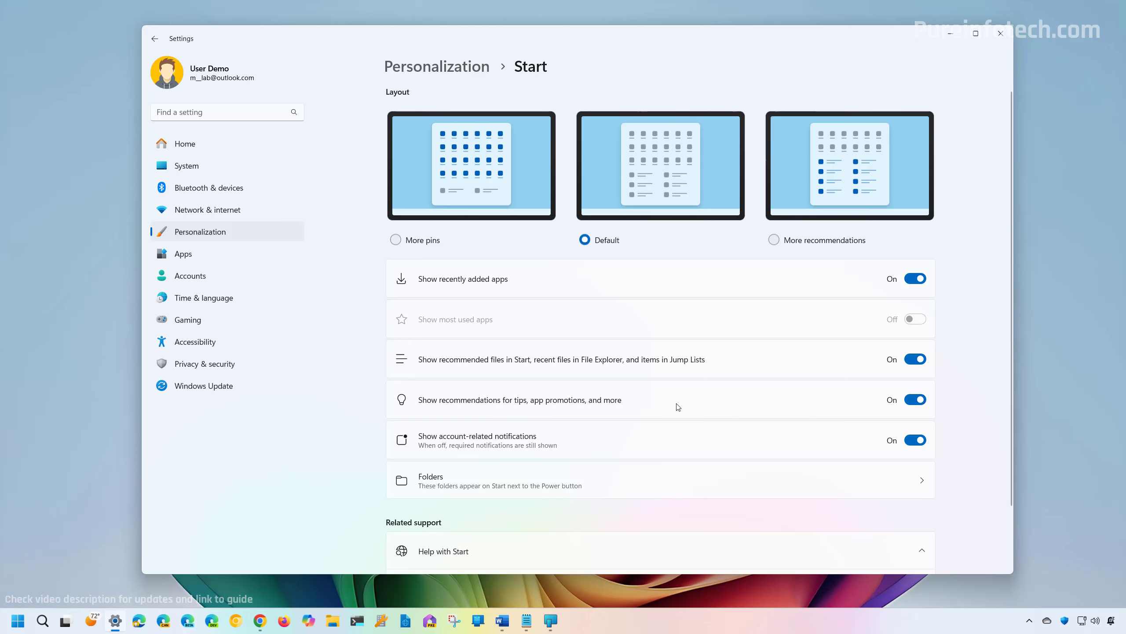
click(916, 400)
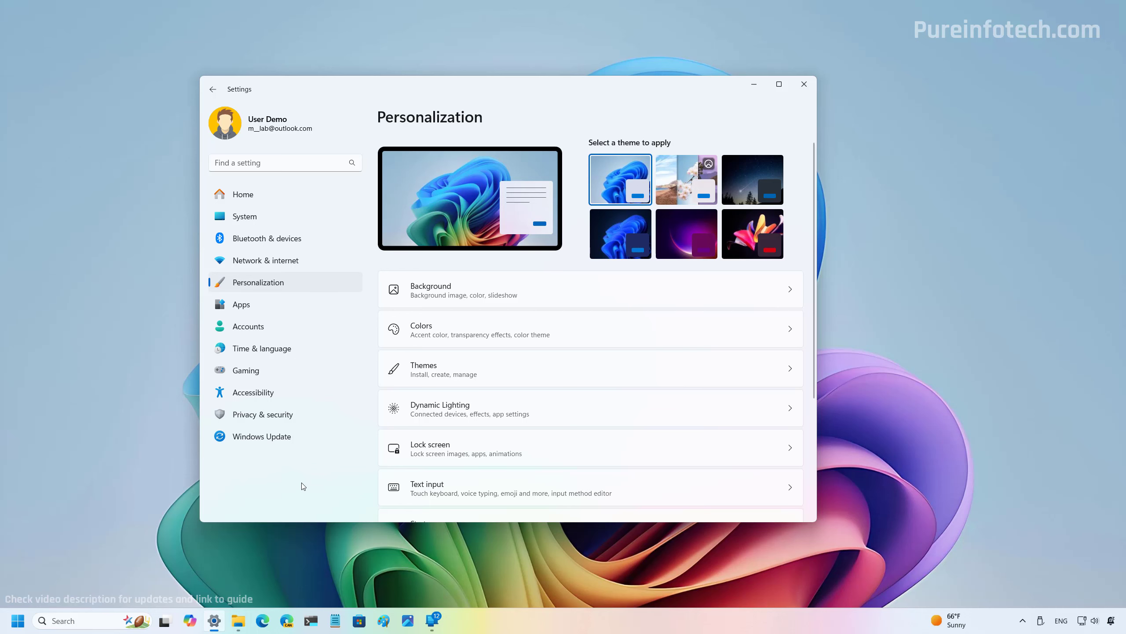
Apply the theme with the blossom picture from the theme previews on the Personalization page
click(683, 182)
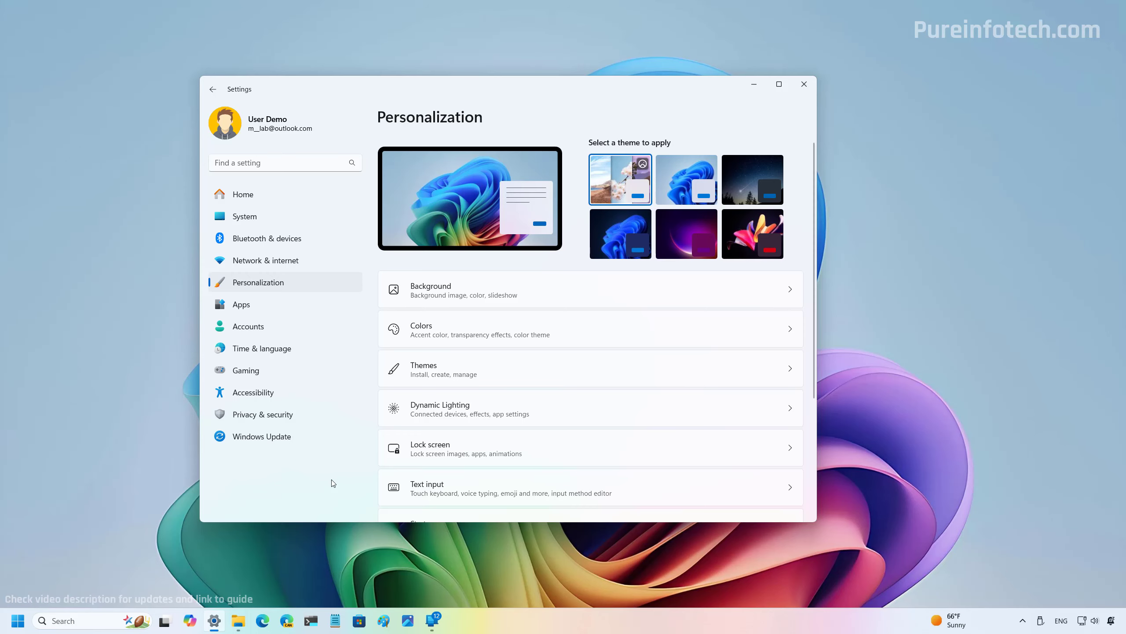
Open File Explorer's Home, collapse and expand the file activity section, and view its Shared, Favorites and Recent views
key(super+e)
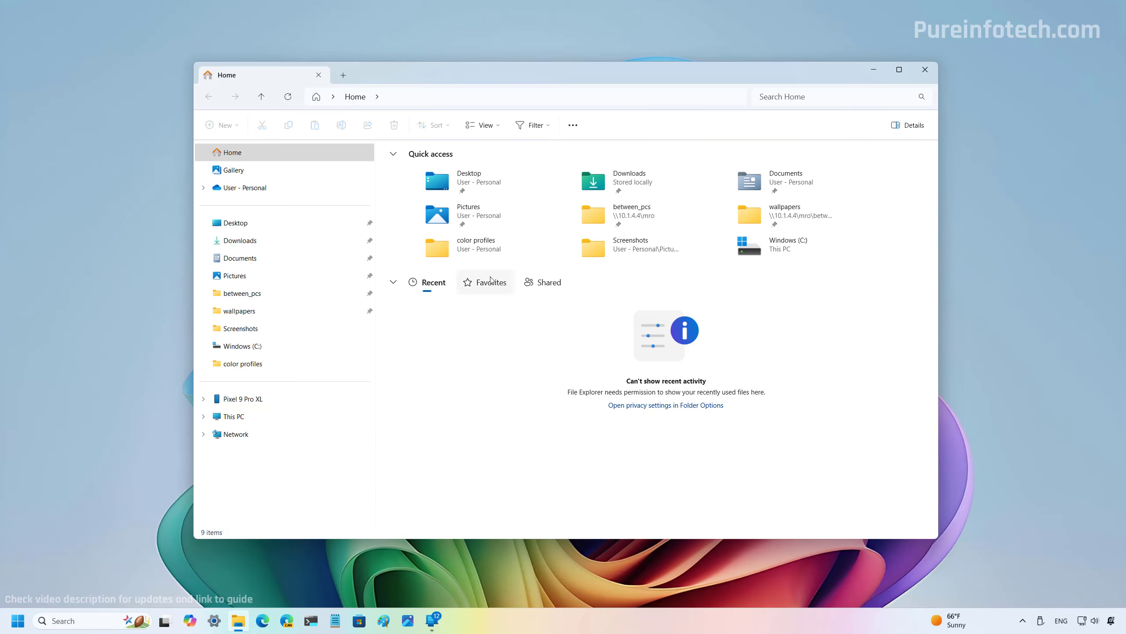
click(393, 283)
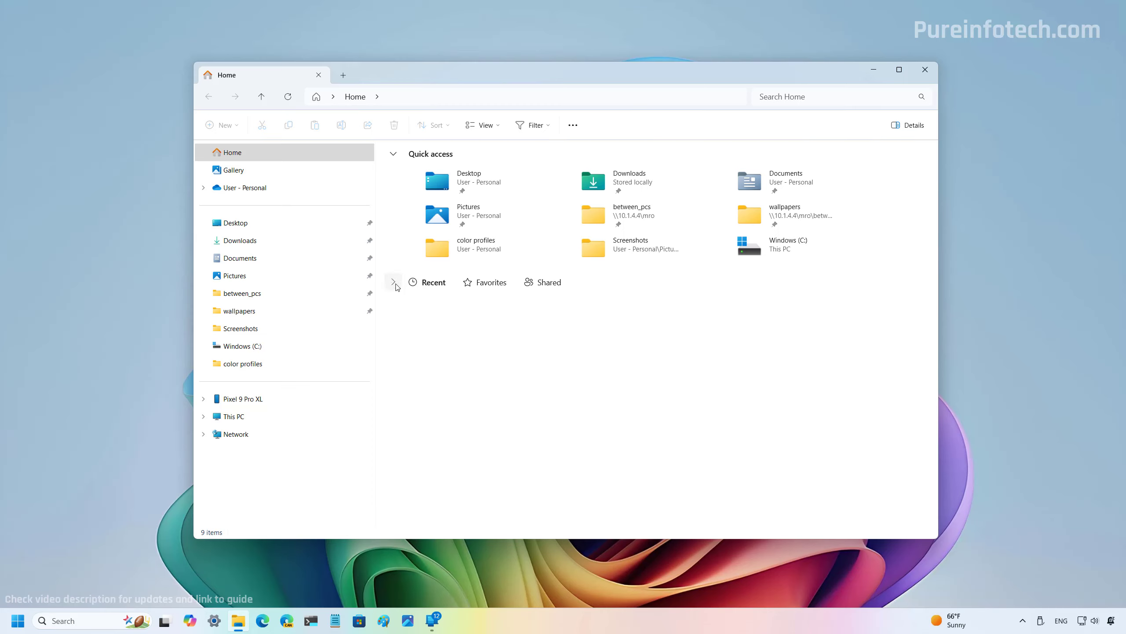
click(394, 282)
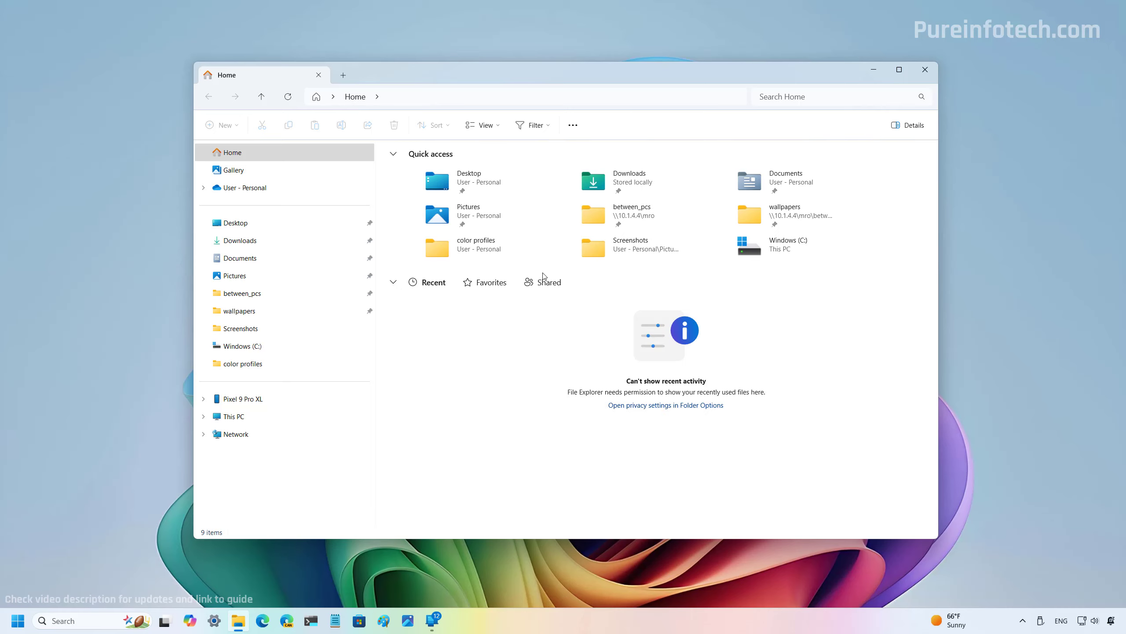
click(547, 283)
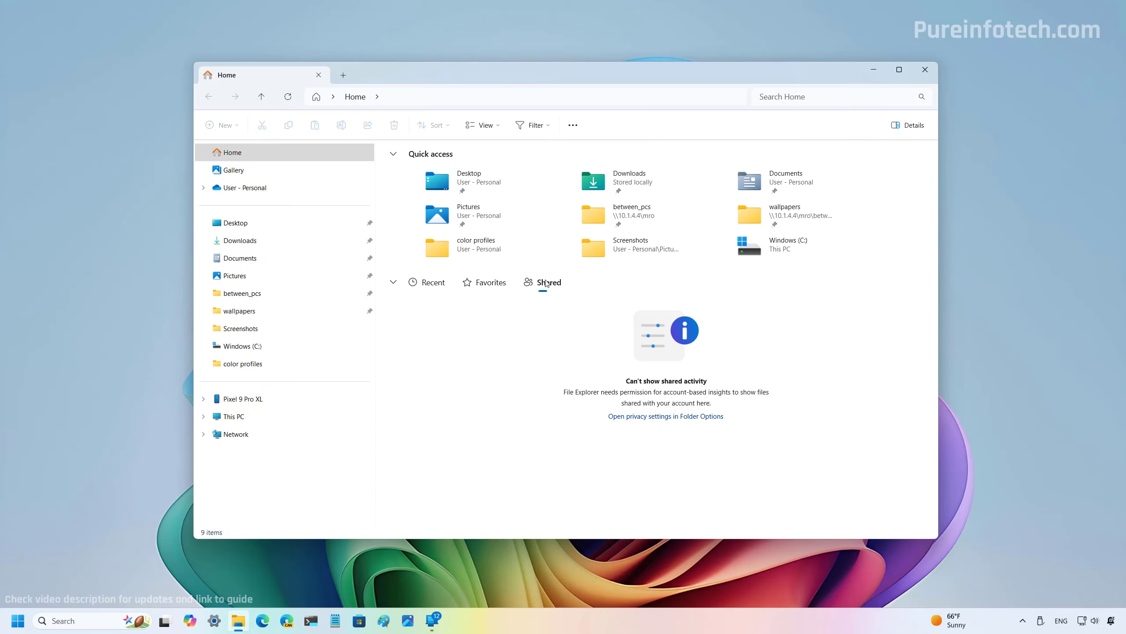
click(505, 284)
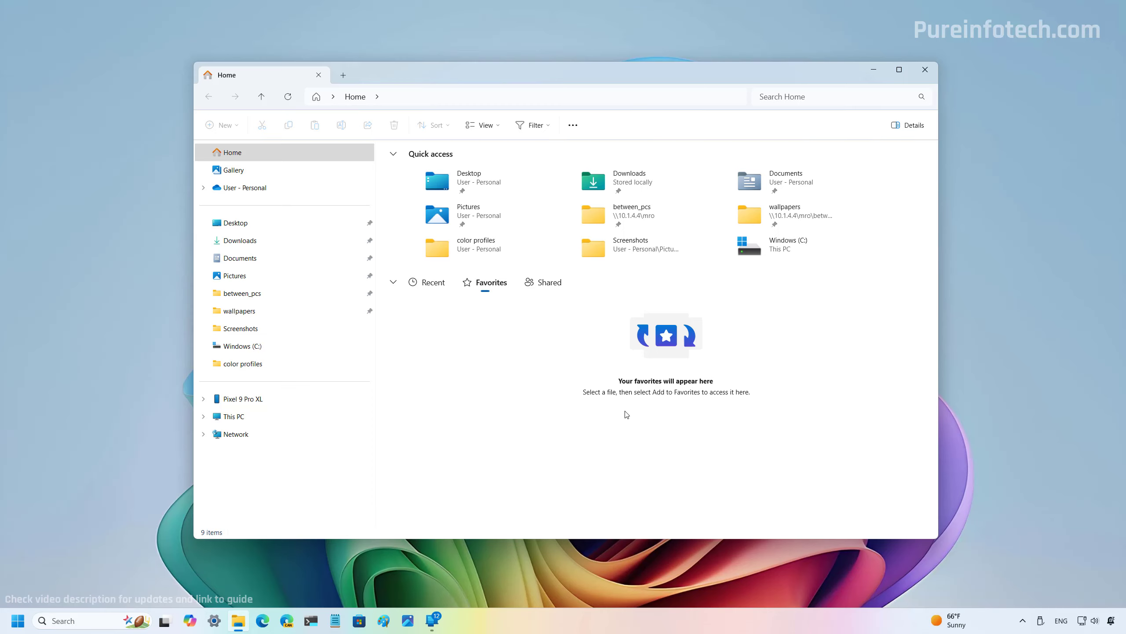
click(430, 284)
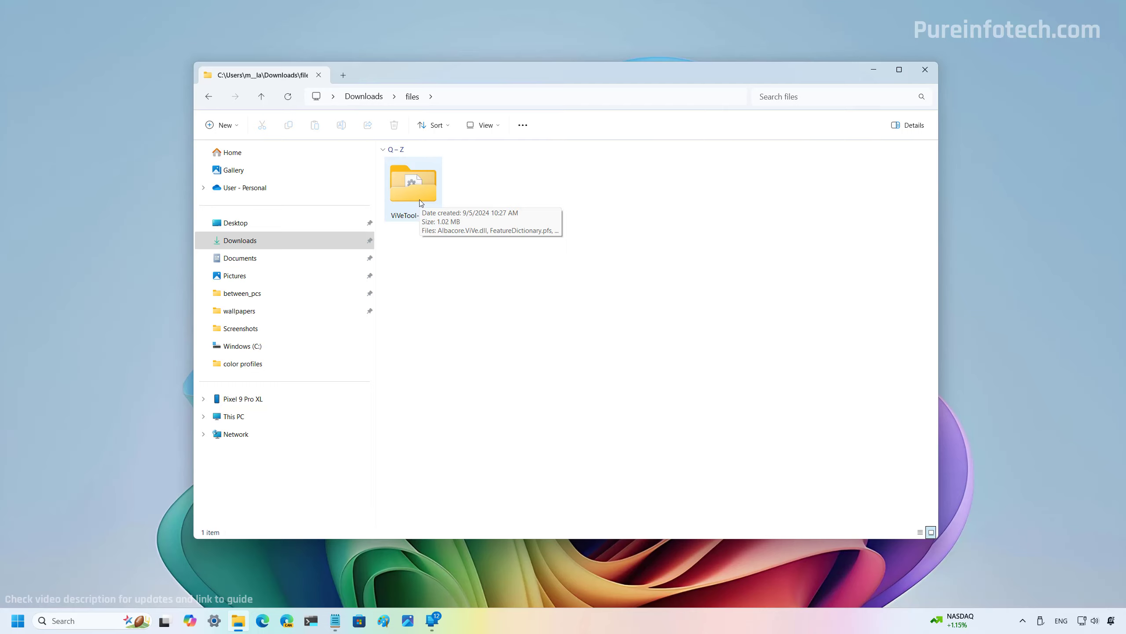
Bring up the Notepad note about TAR, 7z, and Zip files and minimize it again
click(334, 623)
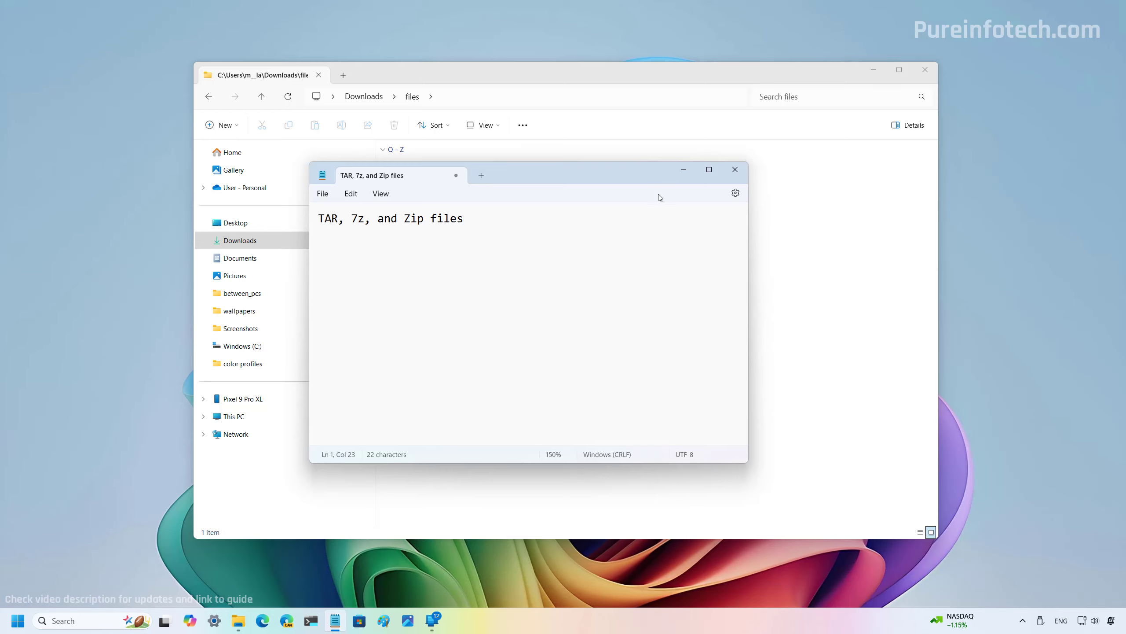
click(682, 171)
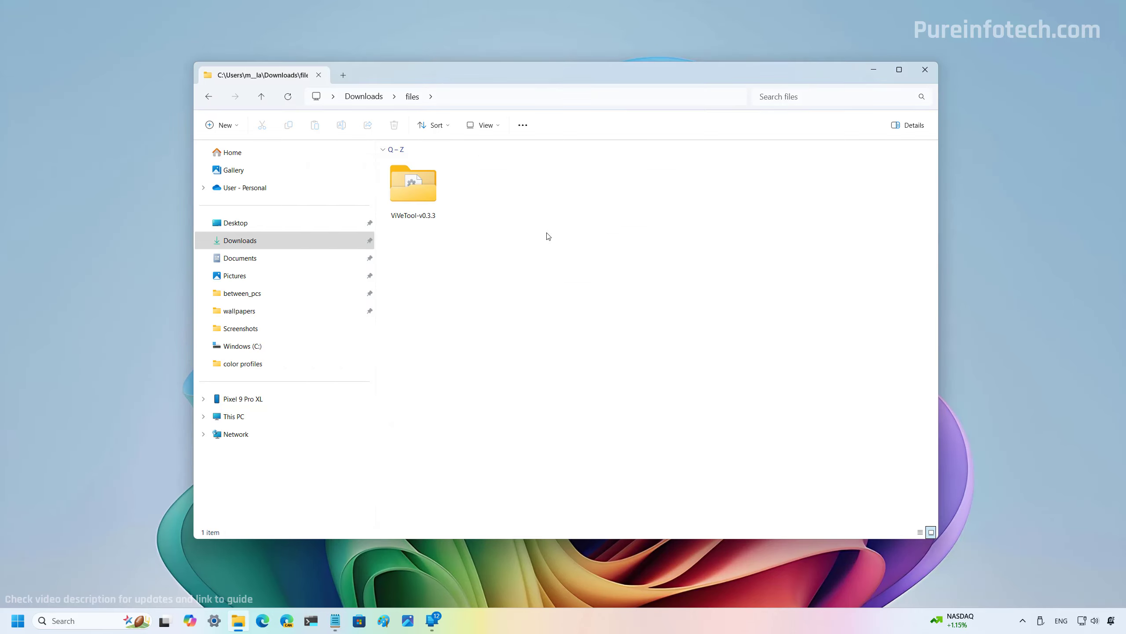
Open the additional compression options for the ViVeTool-v0.3.3 folder and review the available archive formats and compression methods
right_click(424, 191)
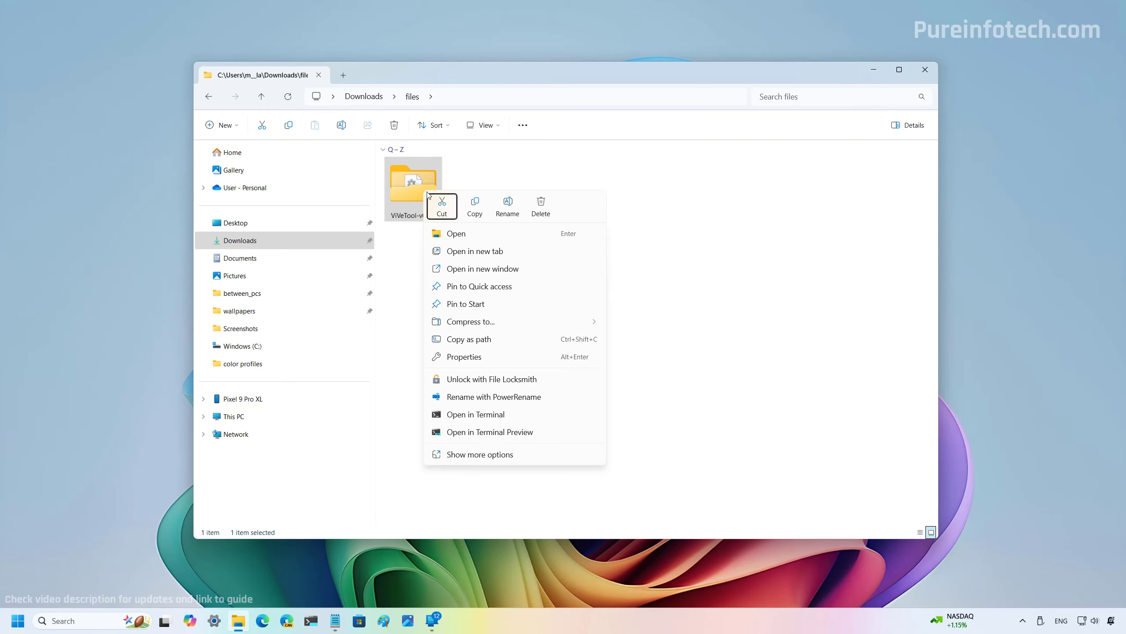
mouse_move(485, 327)
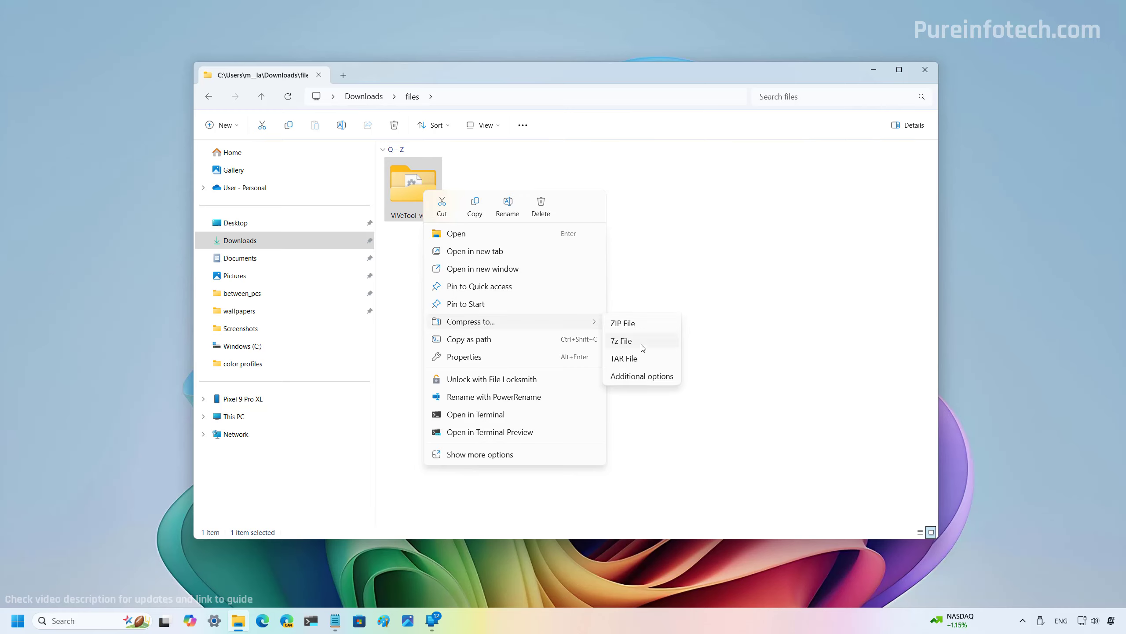
click(638, 376)
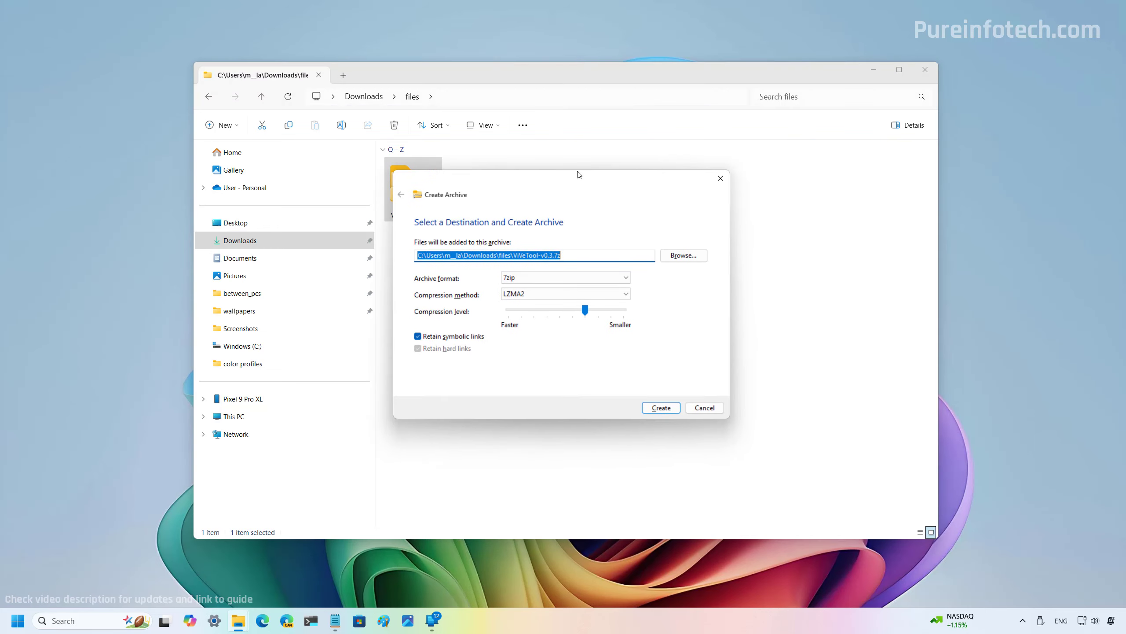
click(598, 278)
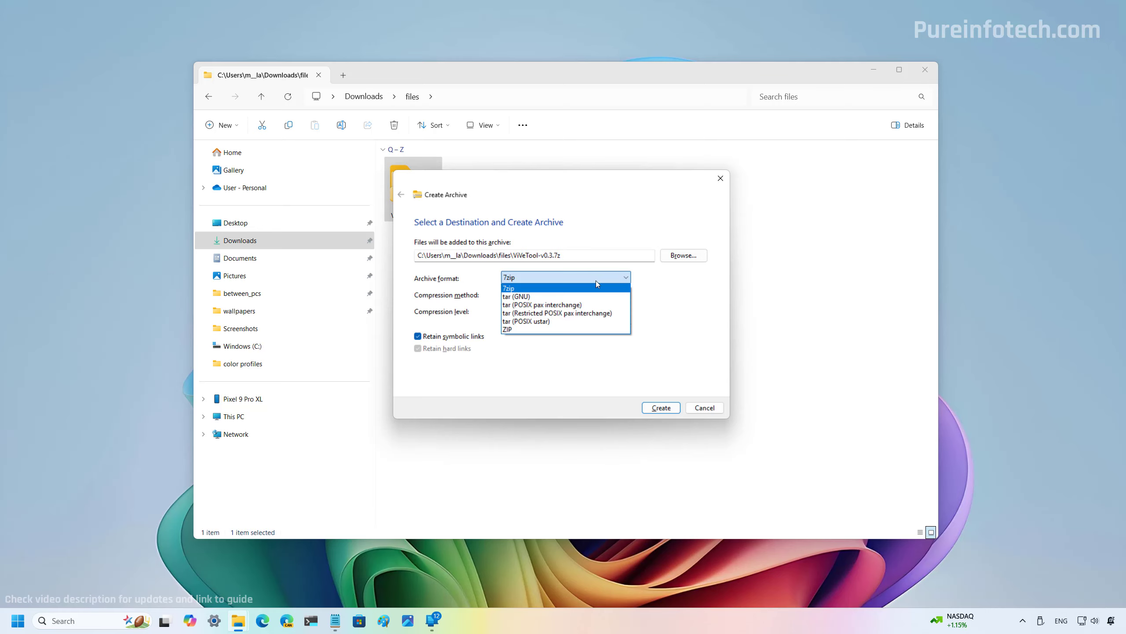
click(595, 280)
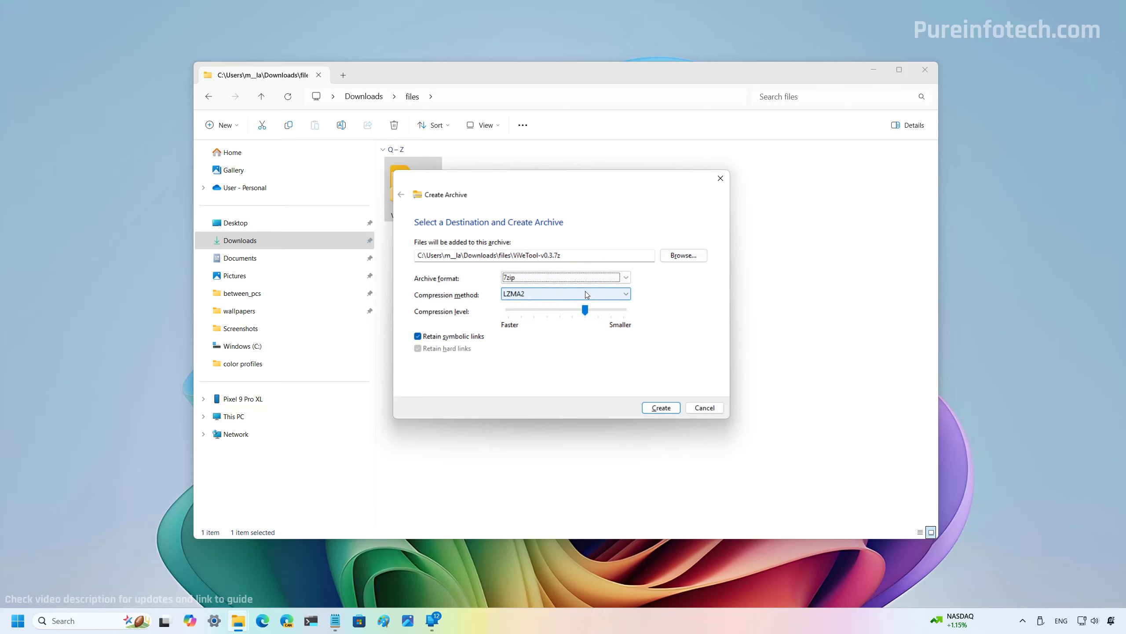
click(586, 295)
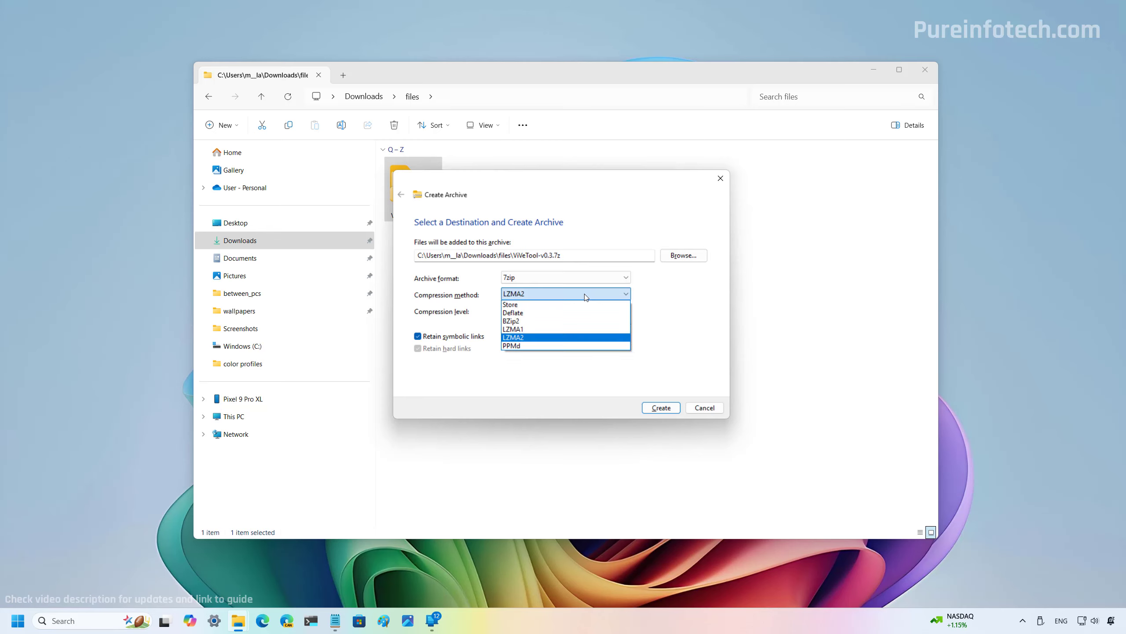
click(584, 295)
Try the tar (GNU) and ZIP archive formats and return the archive format to 7zip
click(575, 278)
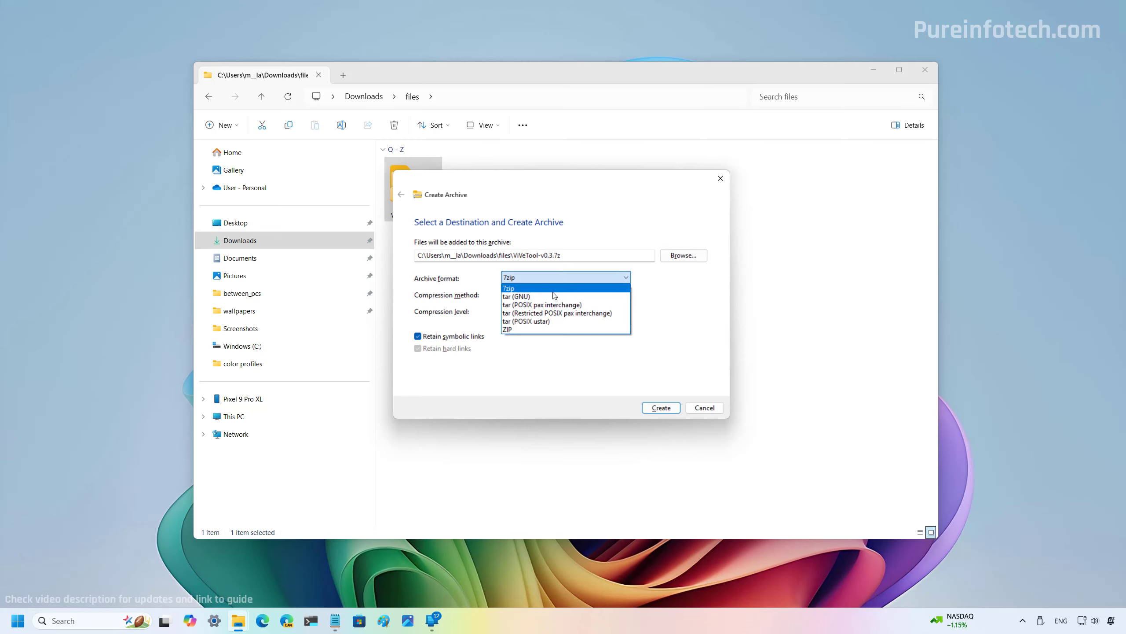
click(553, 297)
click(554, 295)
click(553, 295)
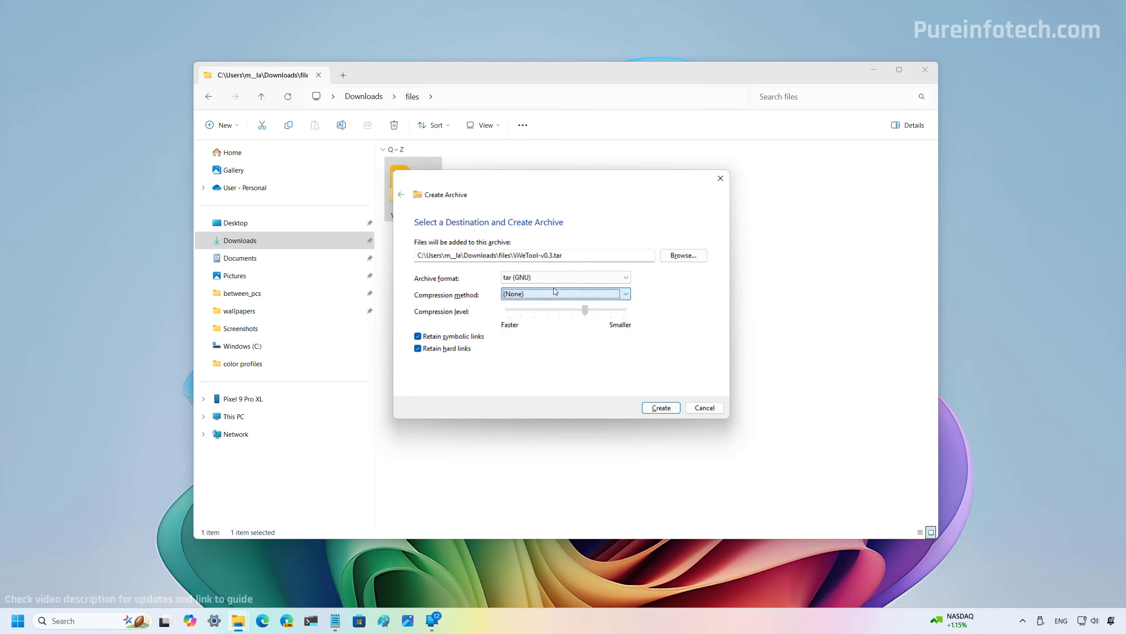
click(554, 278)
click(550, 330)
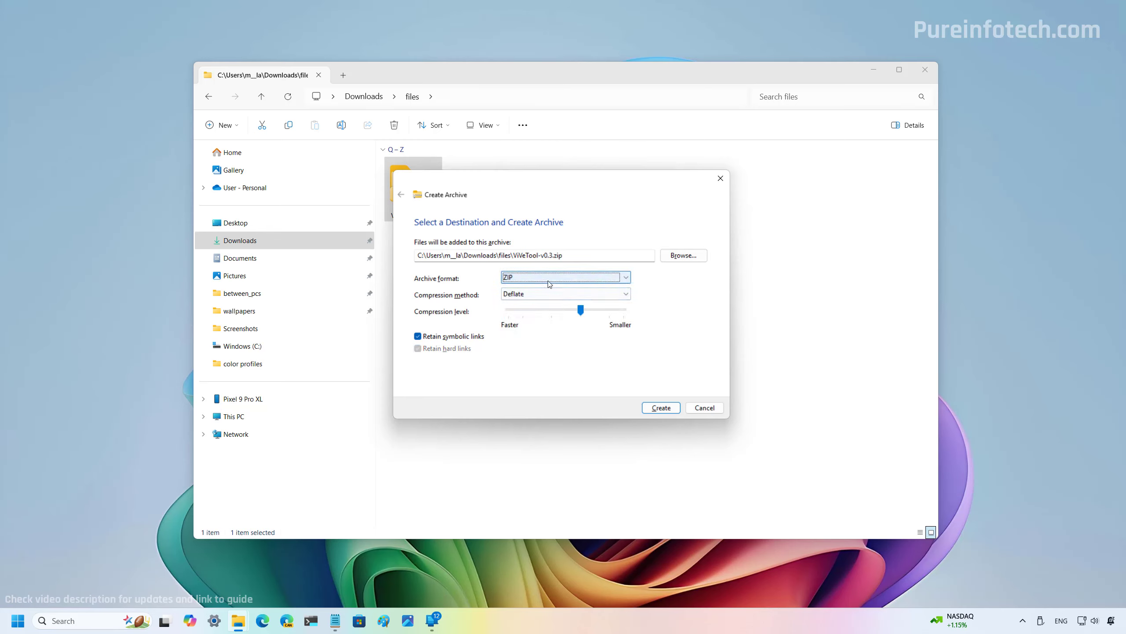
click(550, 279)
click(548, 328)
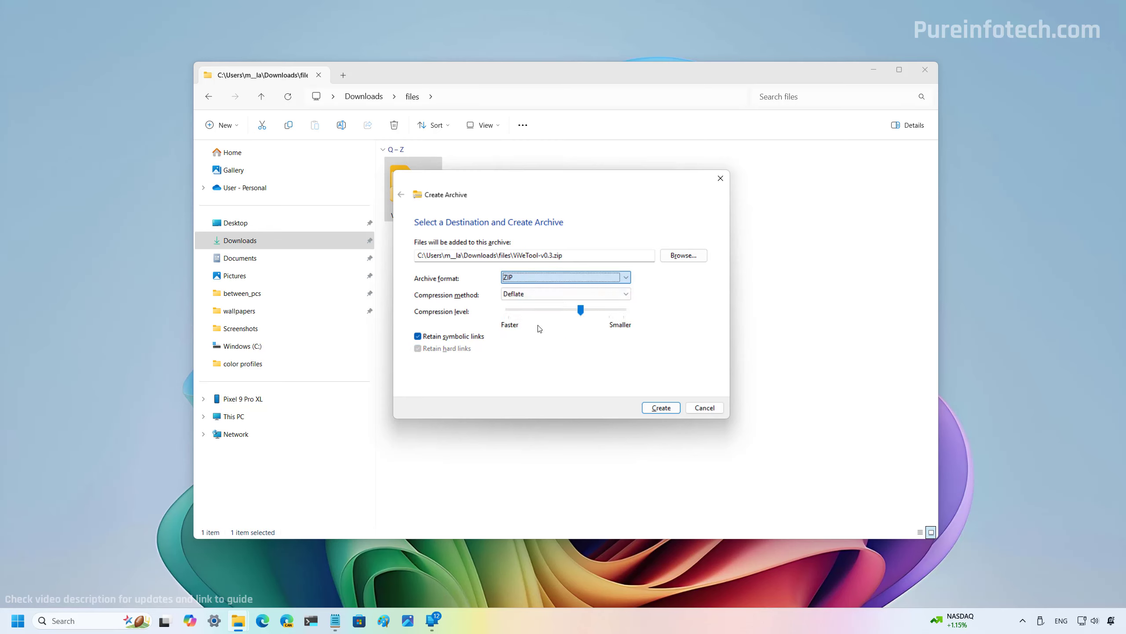
click(550, 294)
click(544, 278)
click(544, 284)
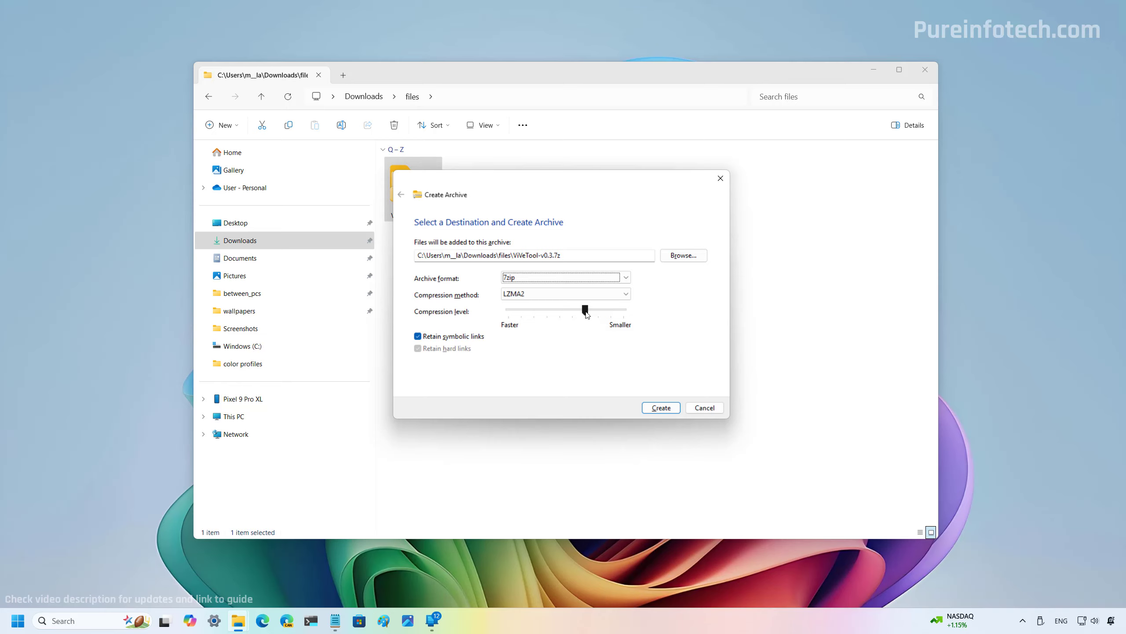
Try higher and lower compression levels, restore the initial level, and create the ViVeTool 7zip archive with the LZMA2 method
mouse_move(585, 311)
mouse_down()
mouse_move(559, 307)
mouse_move(598, 310)
mouse_up()
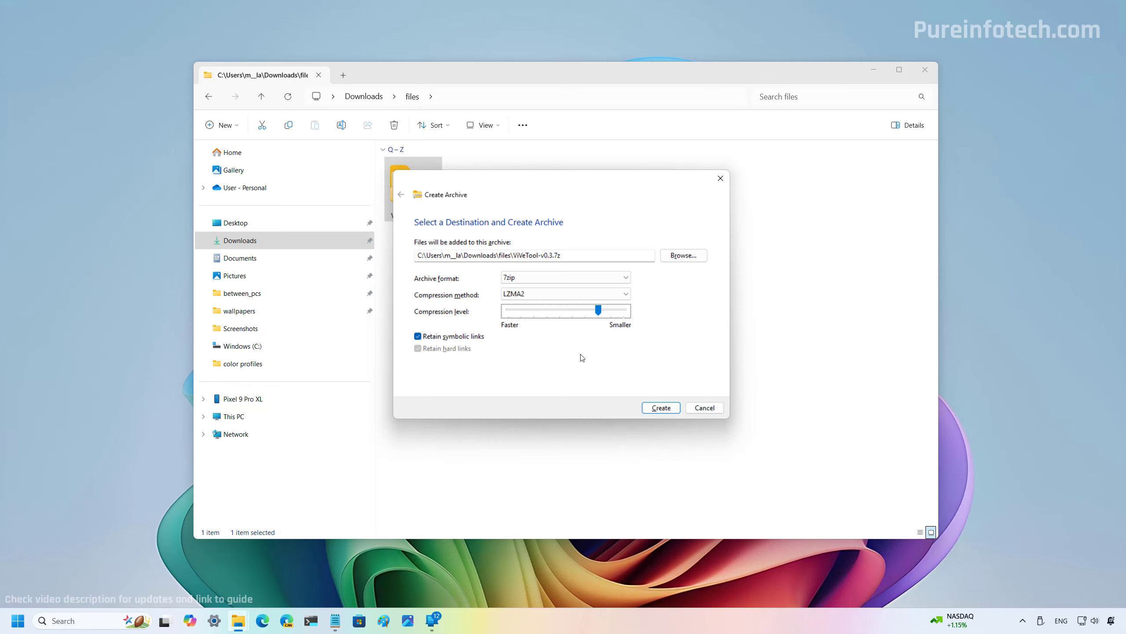
drag(600, 316, 518, 319)
drag(527, 312, 586, 312)
click(660, 409)
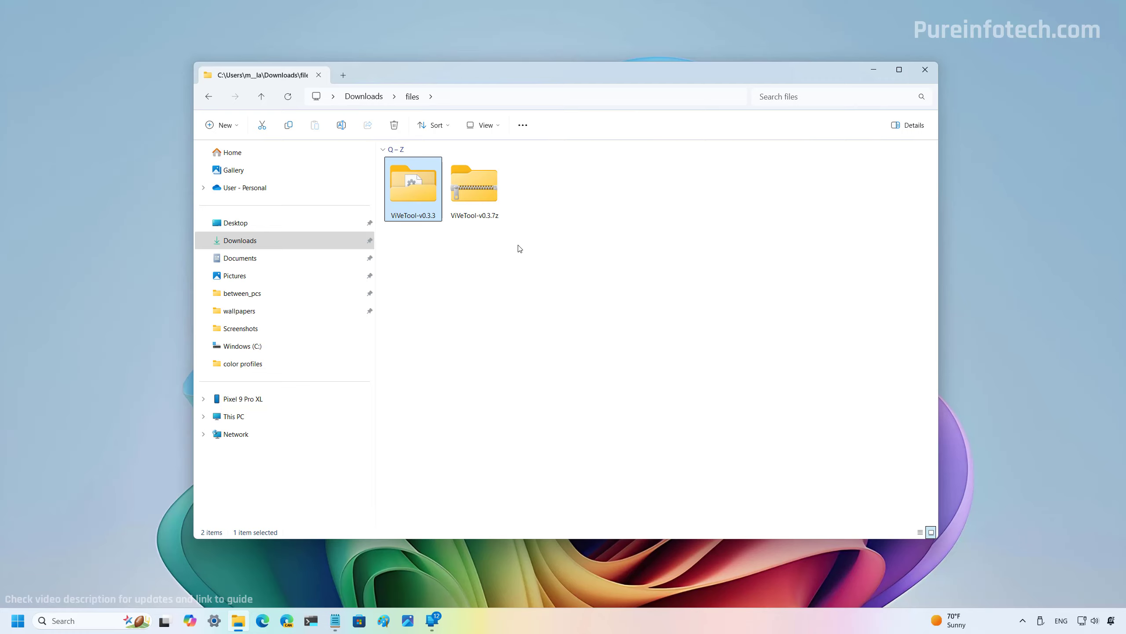
Open the Extract Archive dialog for the new 7z file through both extraction commands, closing it each time without extracting
click(471, 195)
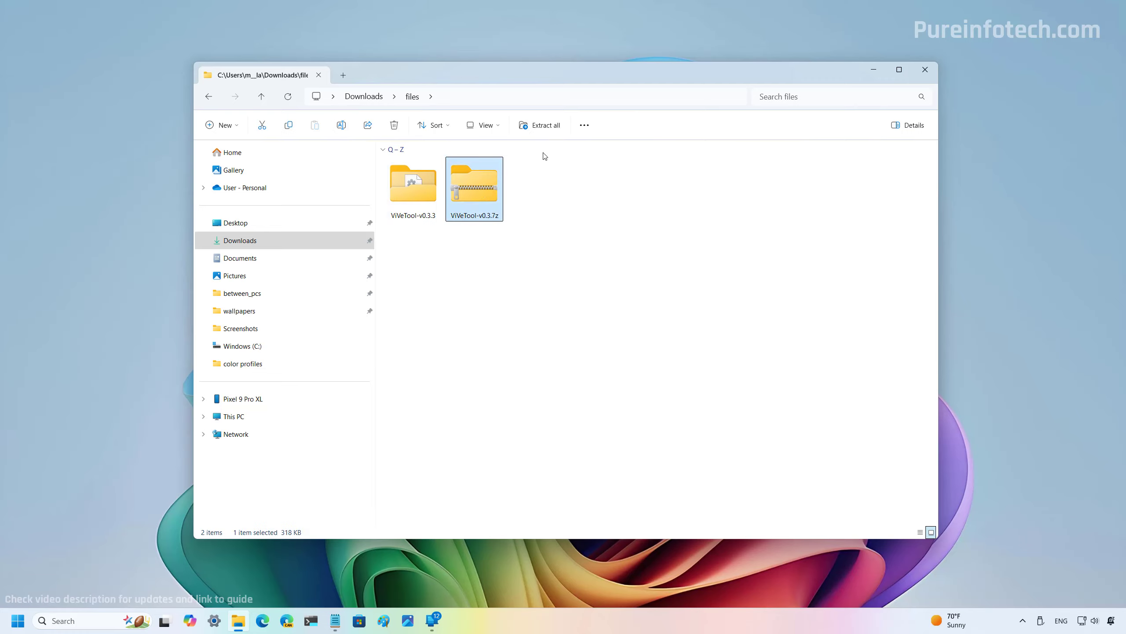
click(541, 126)
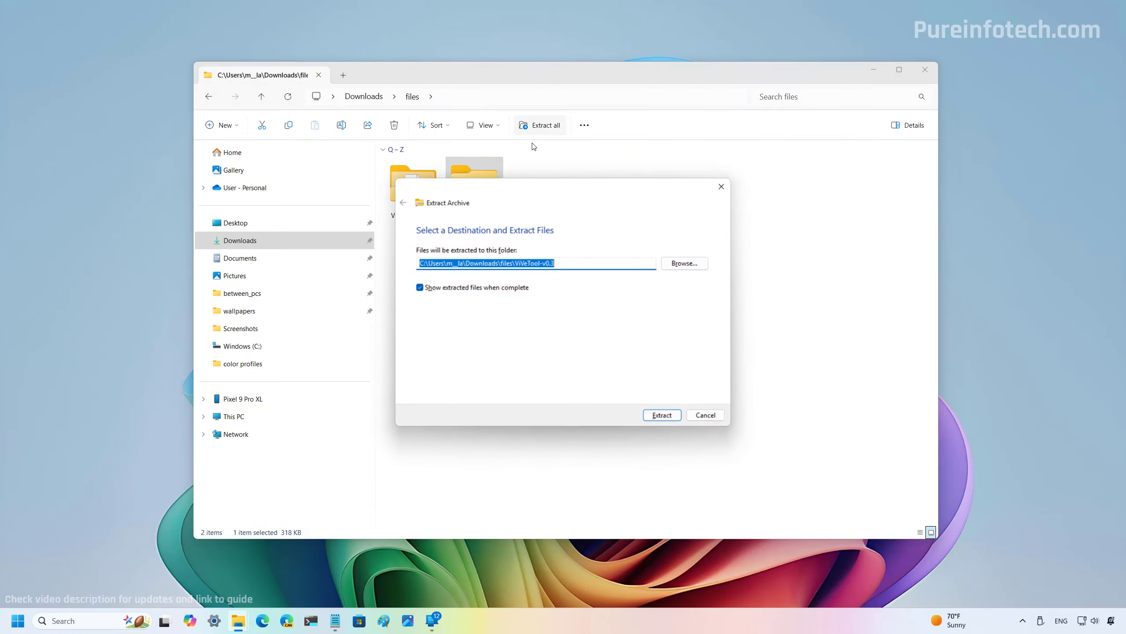
click(716, 185)
right_click(475, 199)
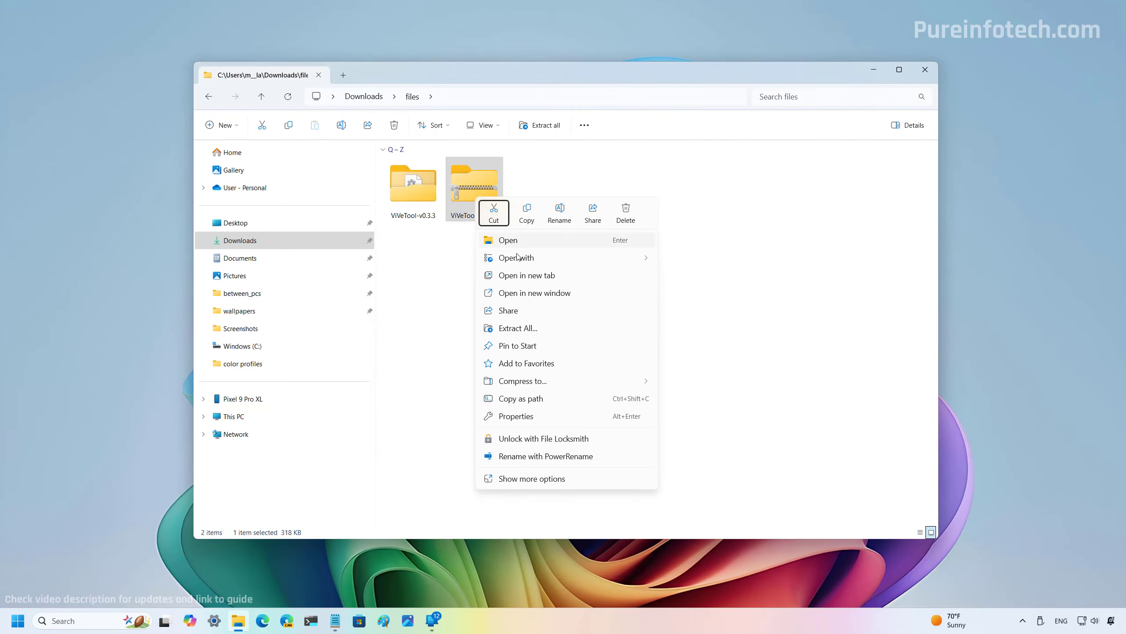
click(523, 332)
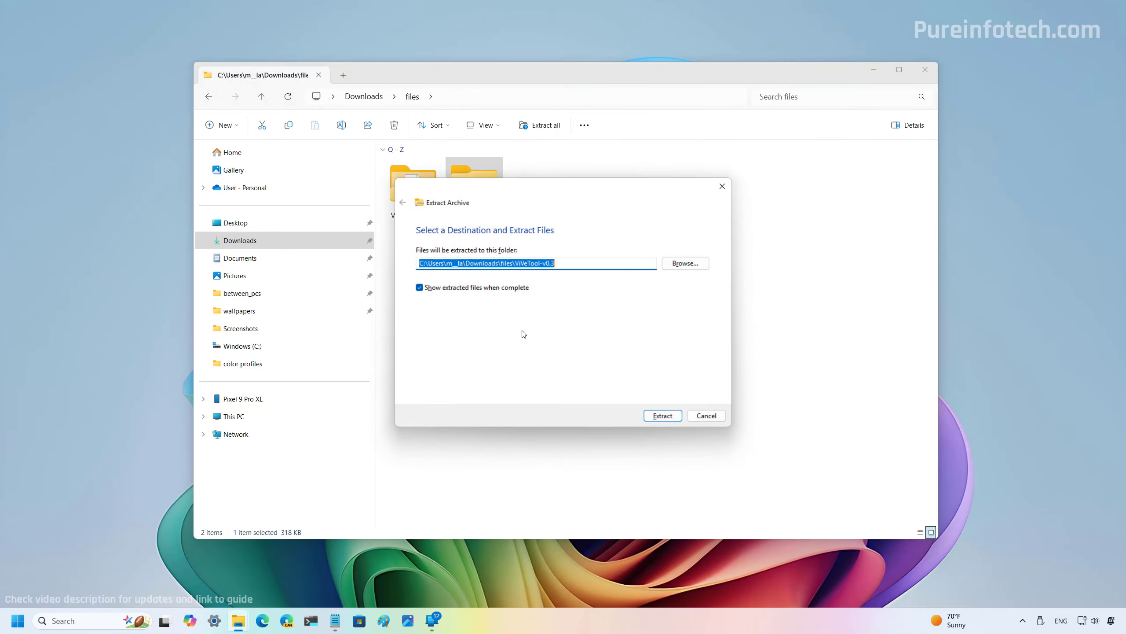
key(Escape)
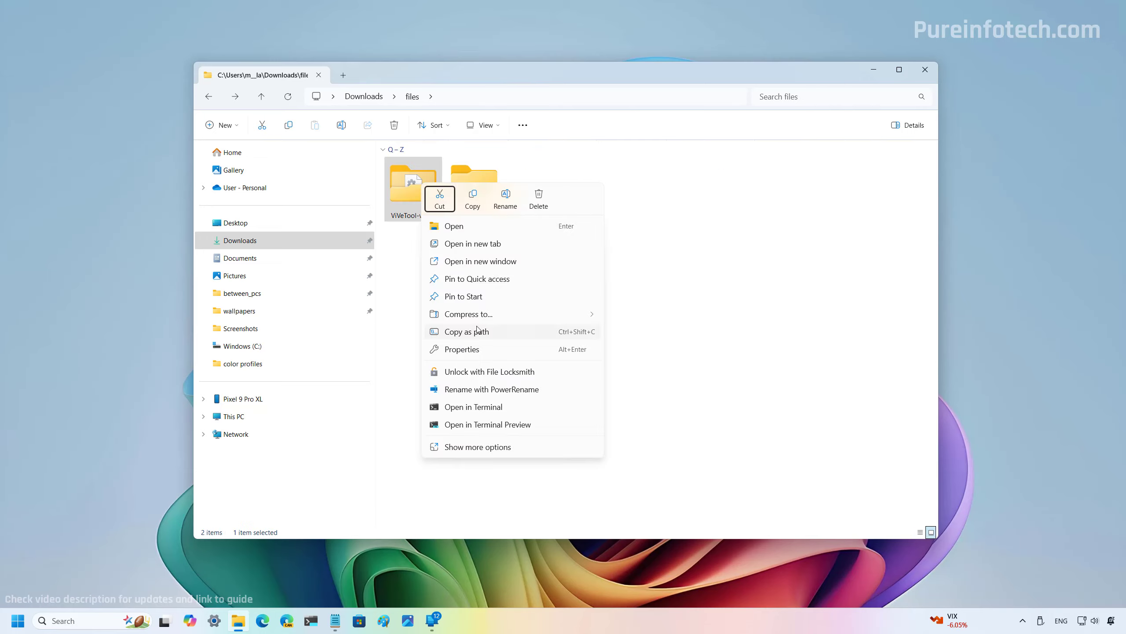
Reopen the additional compression options for the ViVeTool-v0.3.3 folder and confirm the 7zip format with the LZMA2 method
mouse_move(576, 314)
click(632, 370)
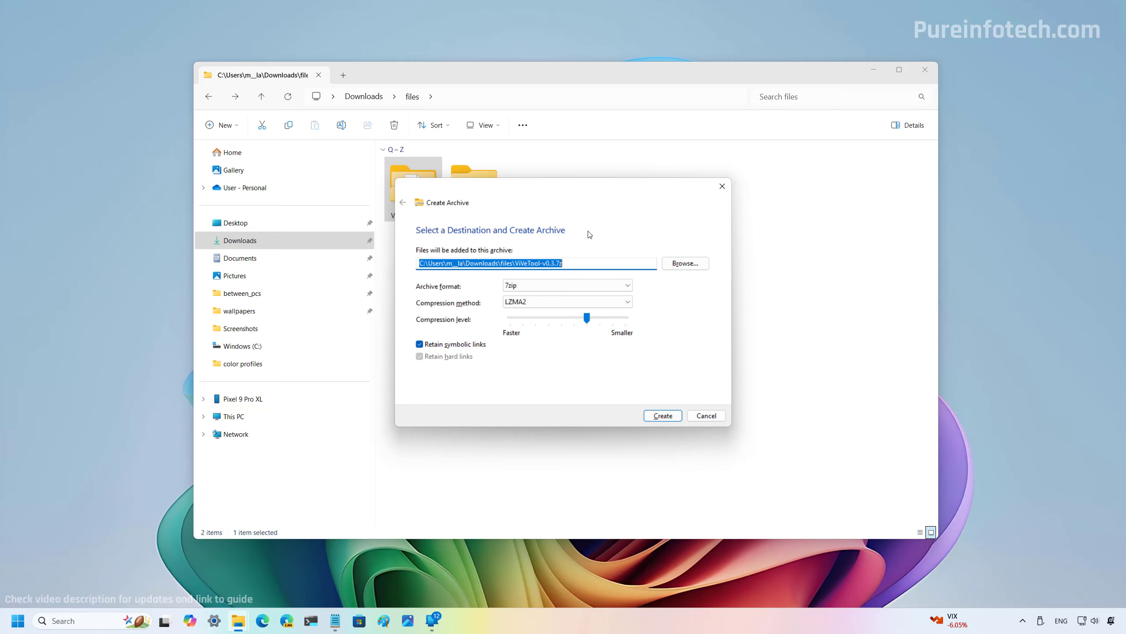
key(Return)
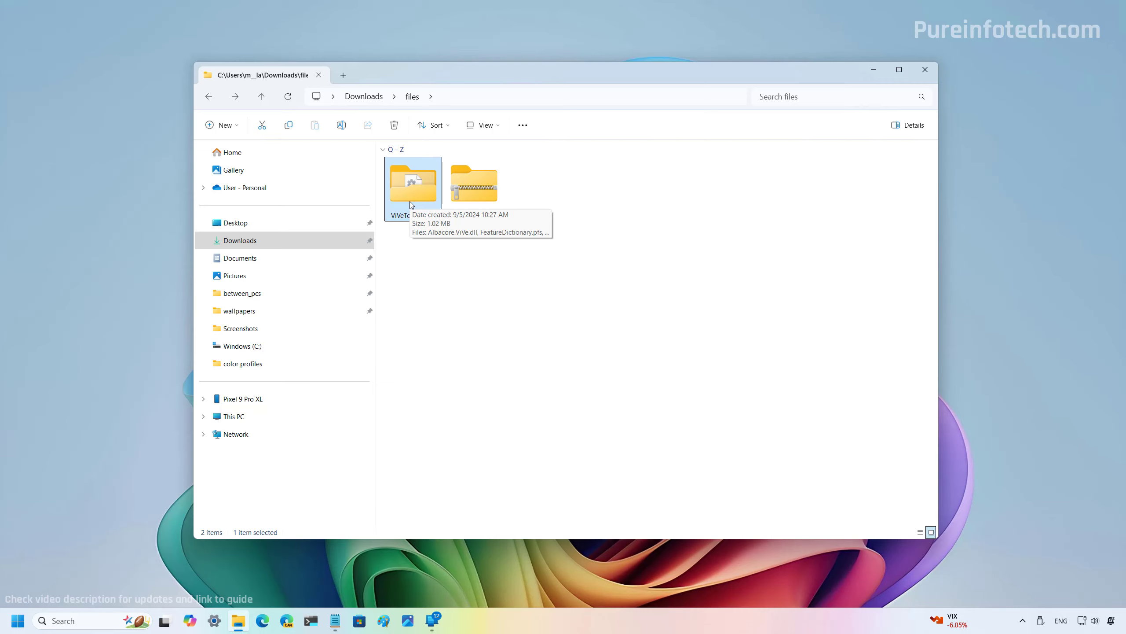
Paste the copied image into the Downloads\files folder as Untitled.png and inspect its Details properties and context menu commands
key(ctrl+v)
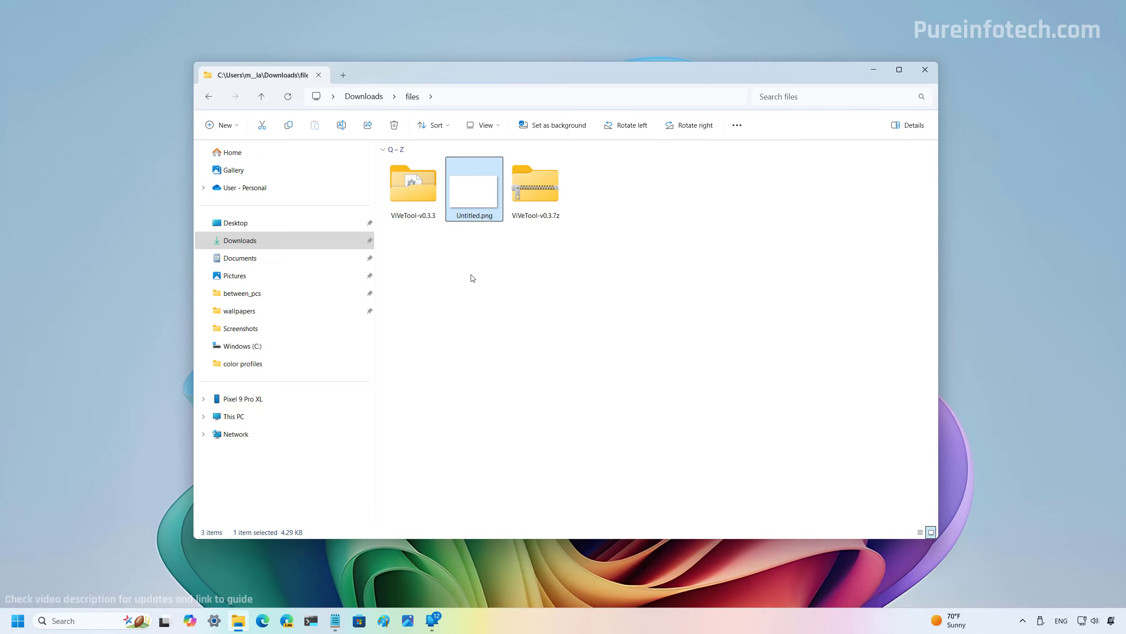
right_click(476, 202)
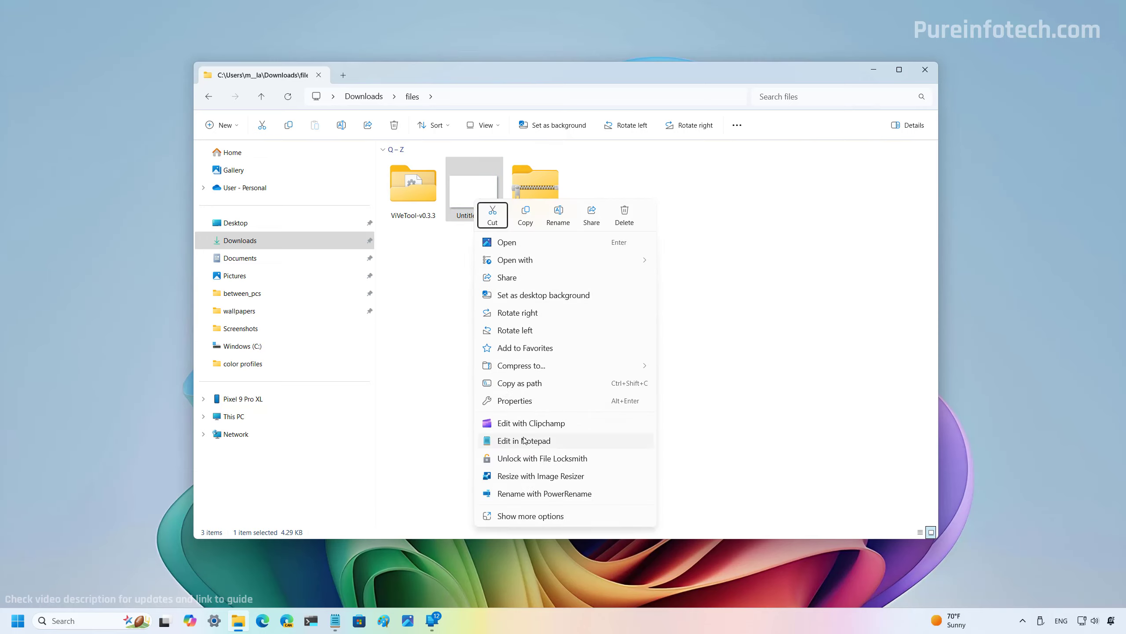
click(527, 406)
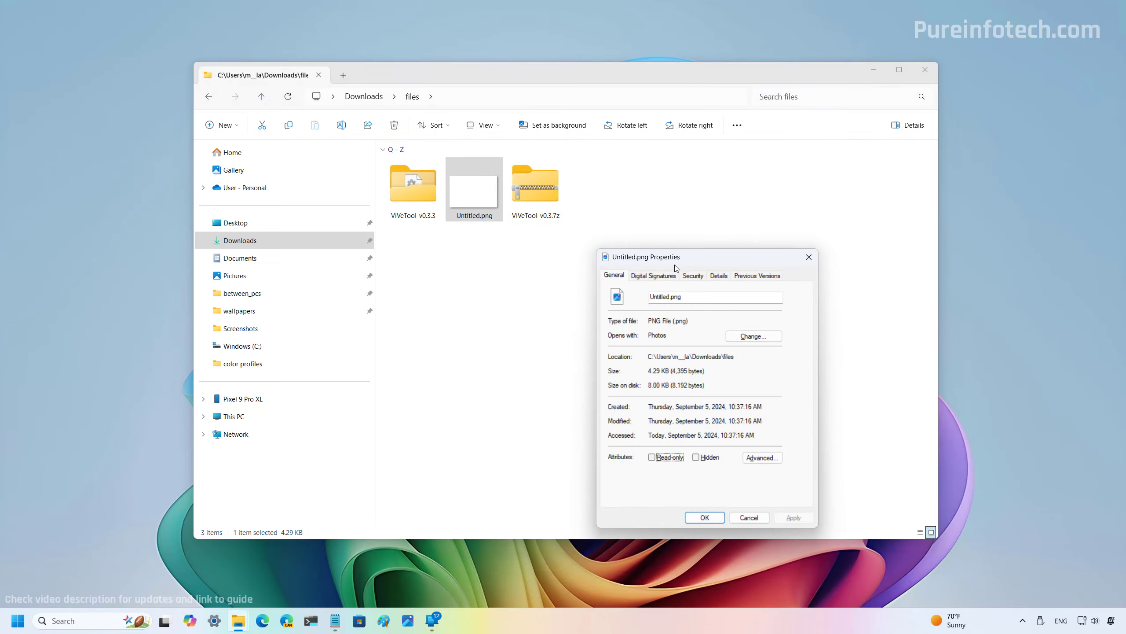
click(627, 211)
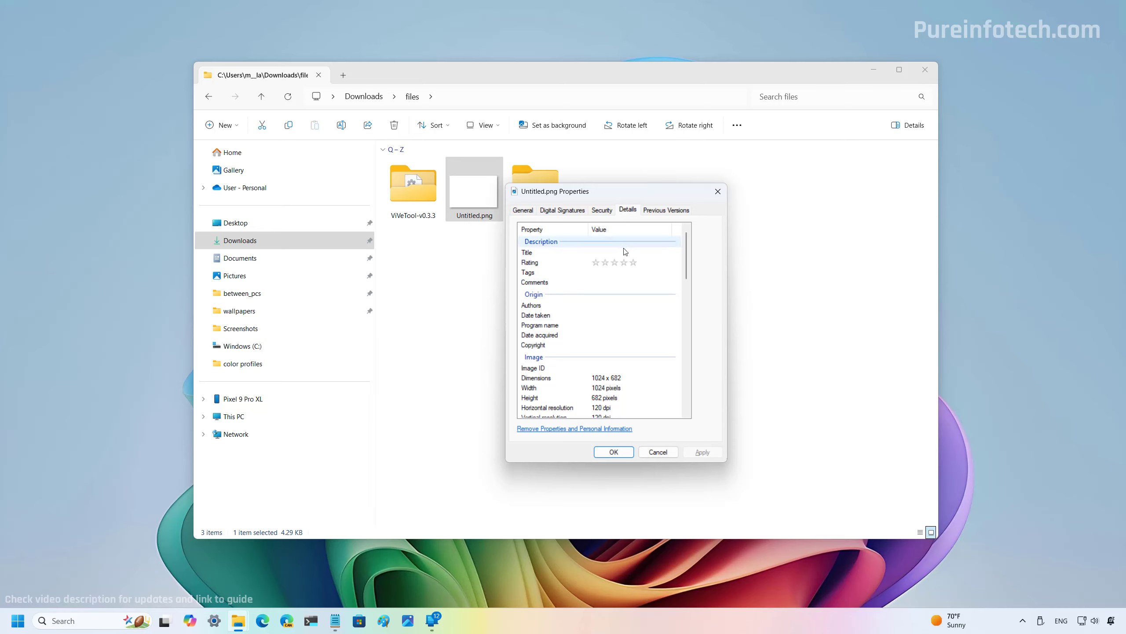
click(666, 452)
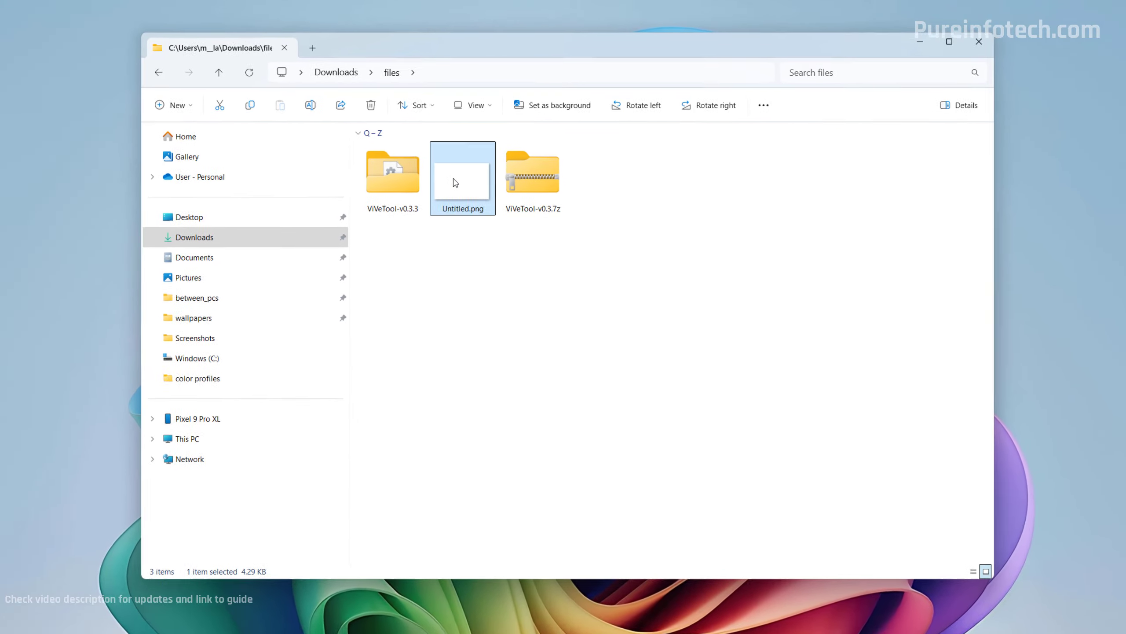
right_click(467, 192)
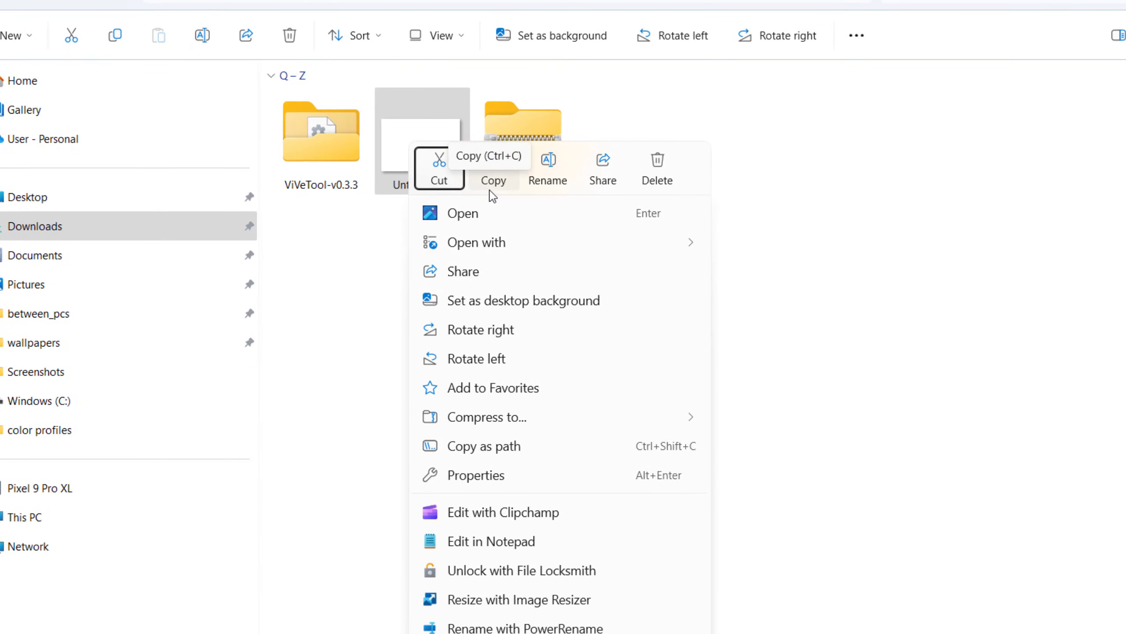
key(Right)
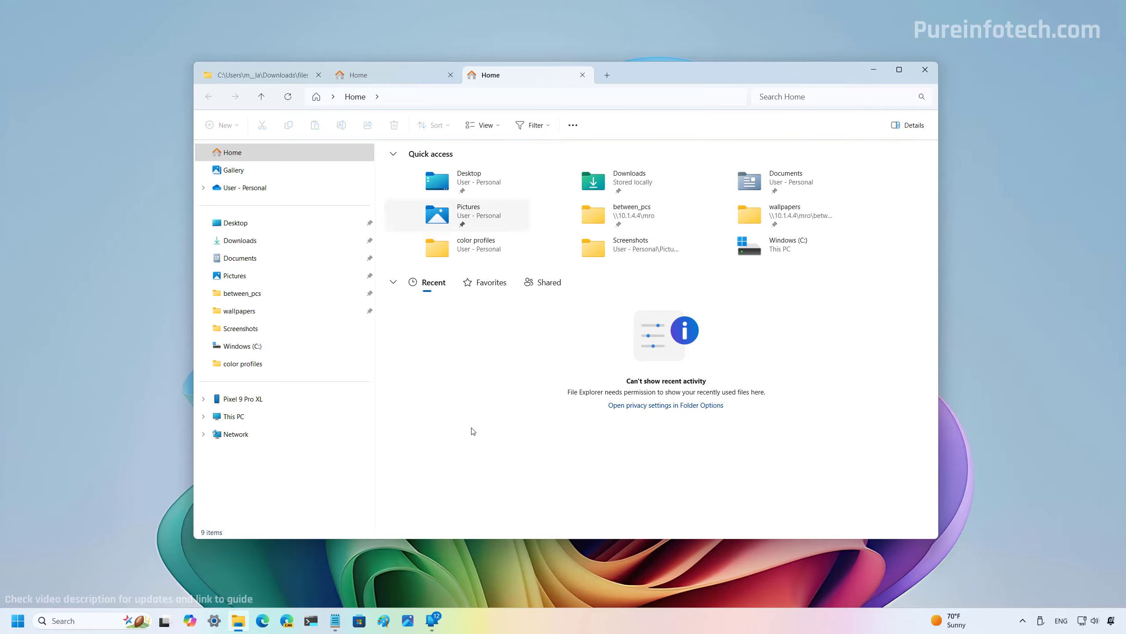
View how the multi-tab File Explorer window is labelled in the taskbar preview and task switcher, and return to that window
mouse_move(247, 621)
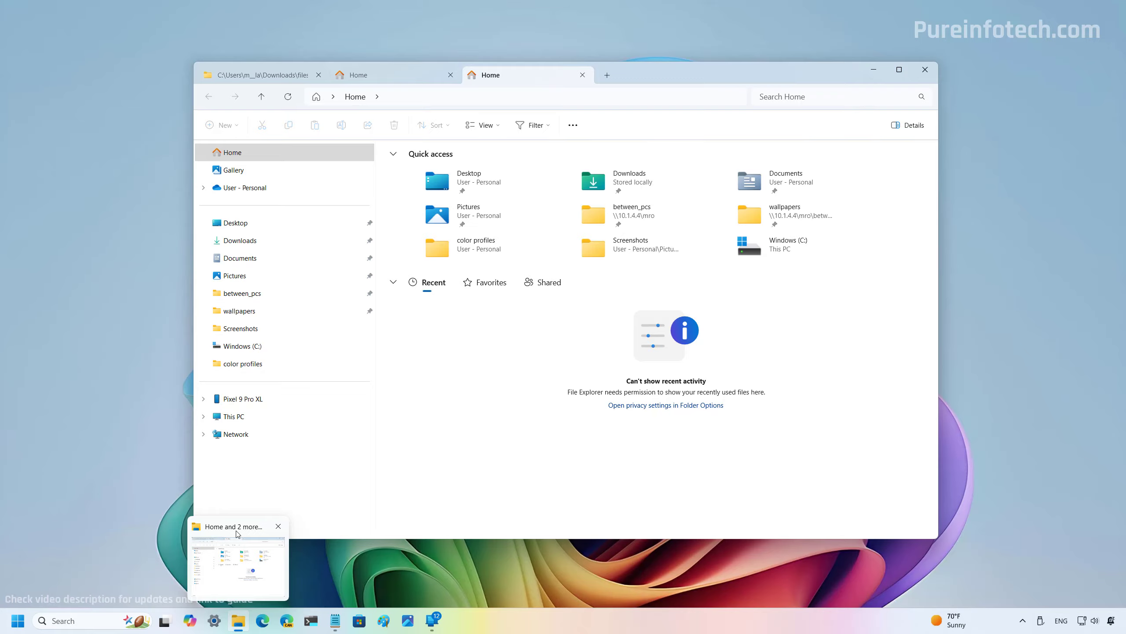
key(alt+Tab)
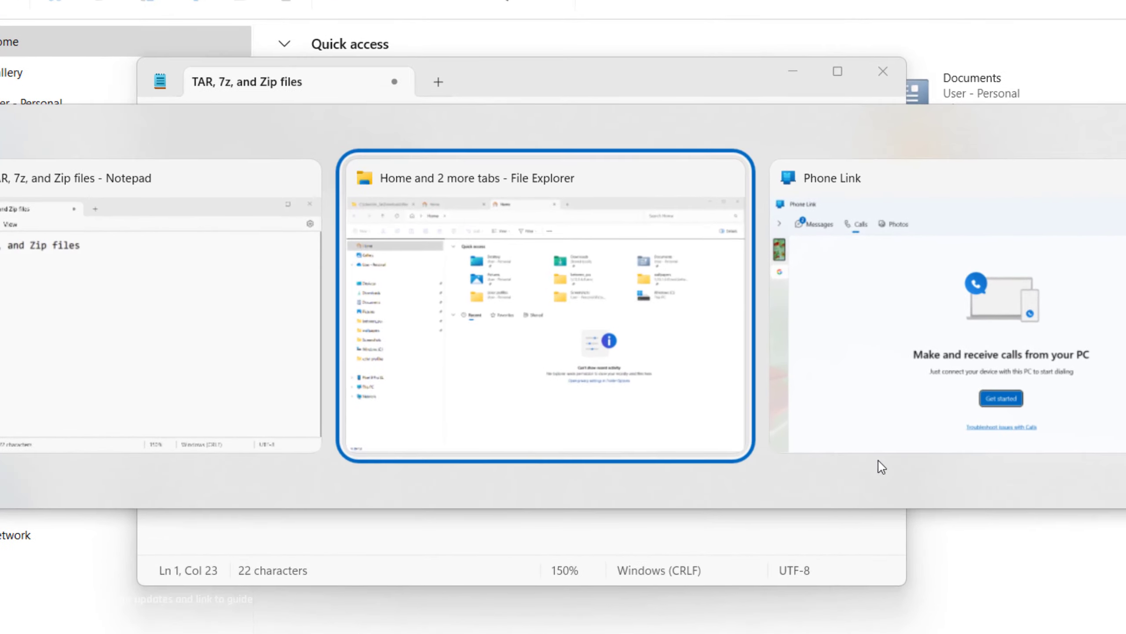
click(573, 178)
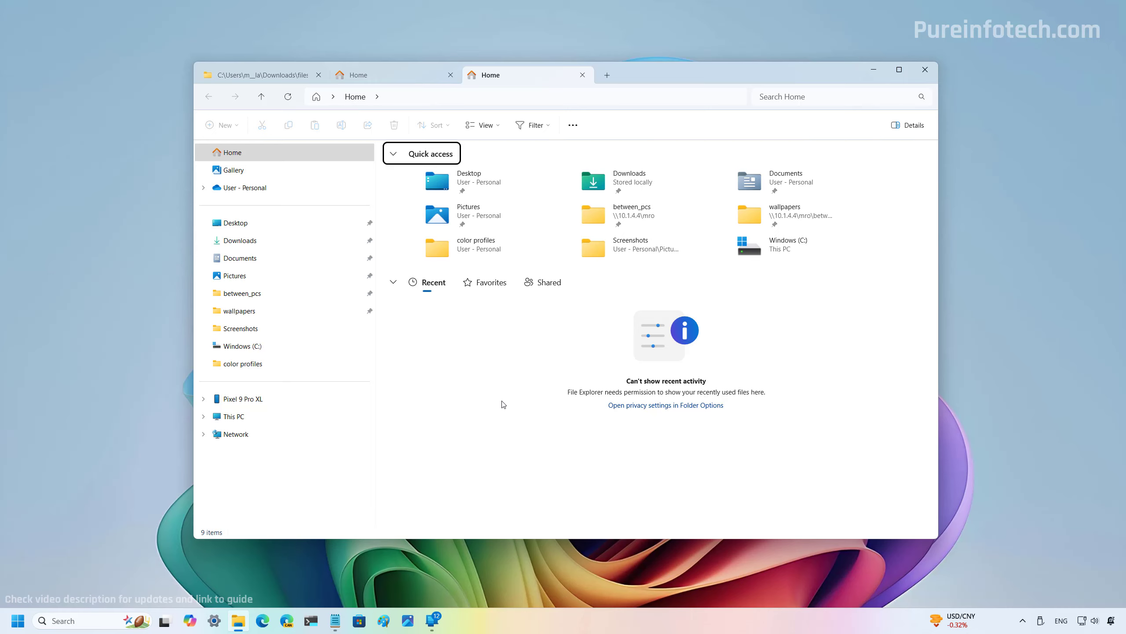
Duplicate the current Home tab in File Explorer
right_click(532, 80)
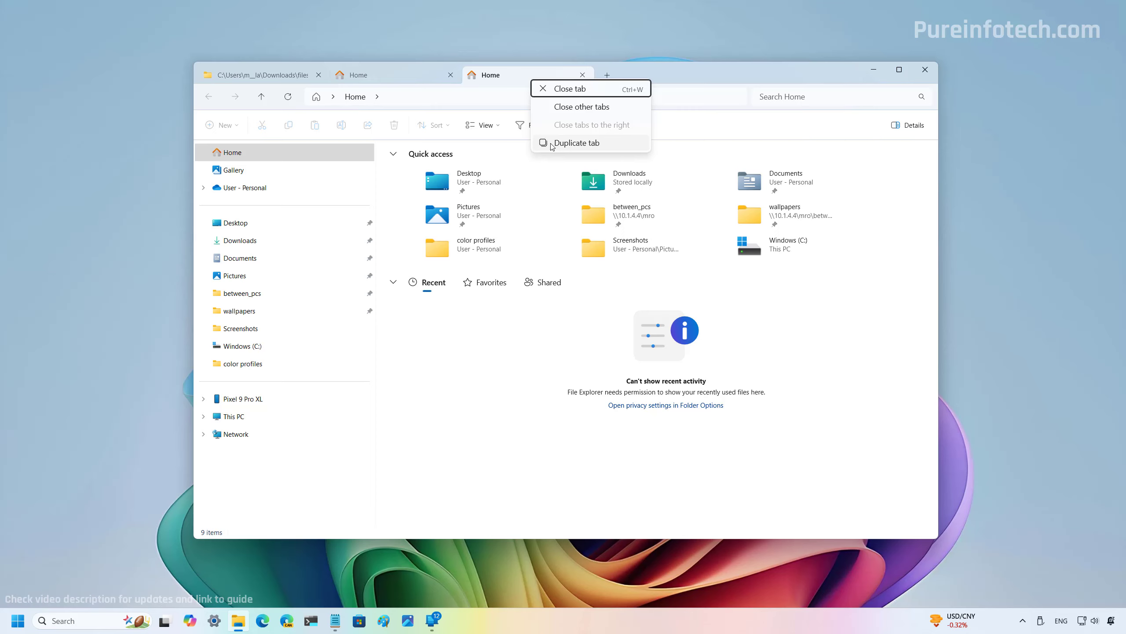
click(576, 143)
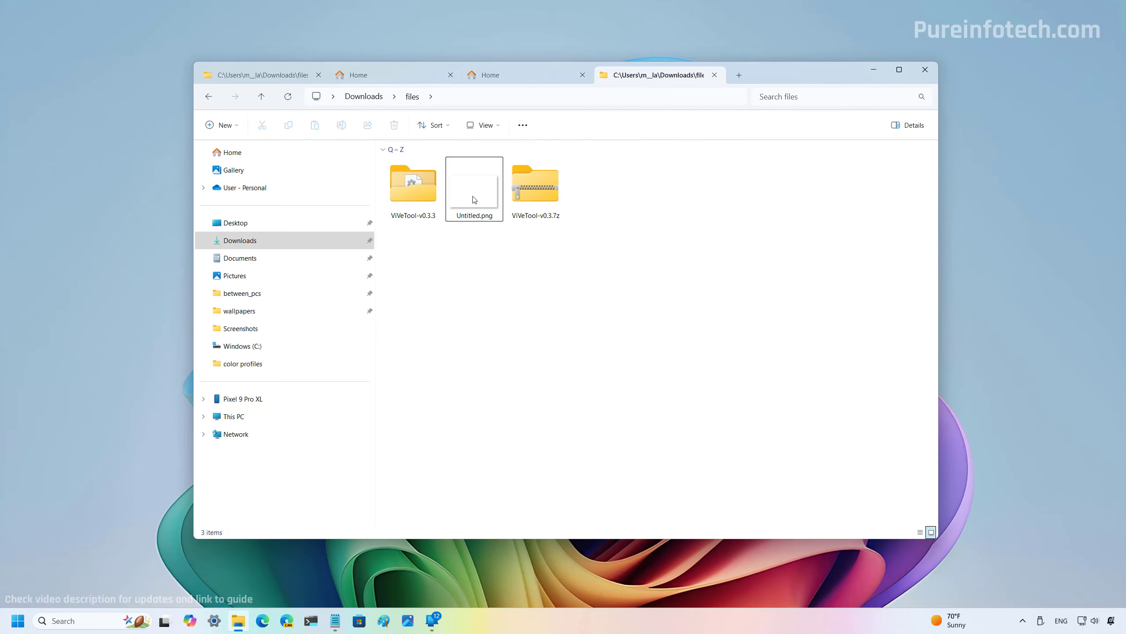
Share Untitled.png from the Downloads\files folder to My Phone (Android) through Nearby Share
click(472, 193)
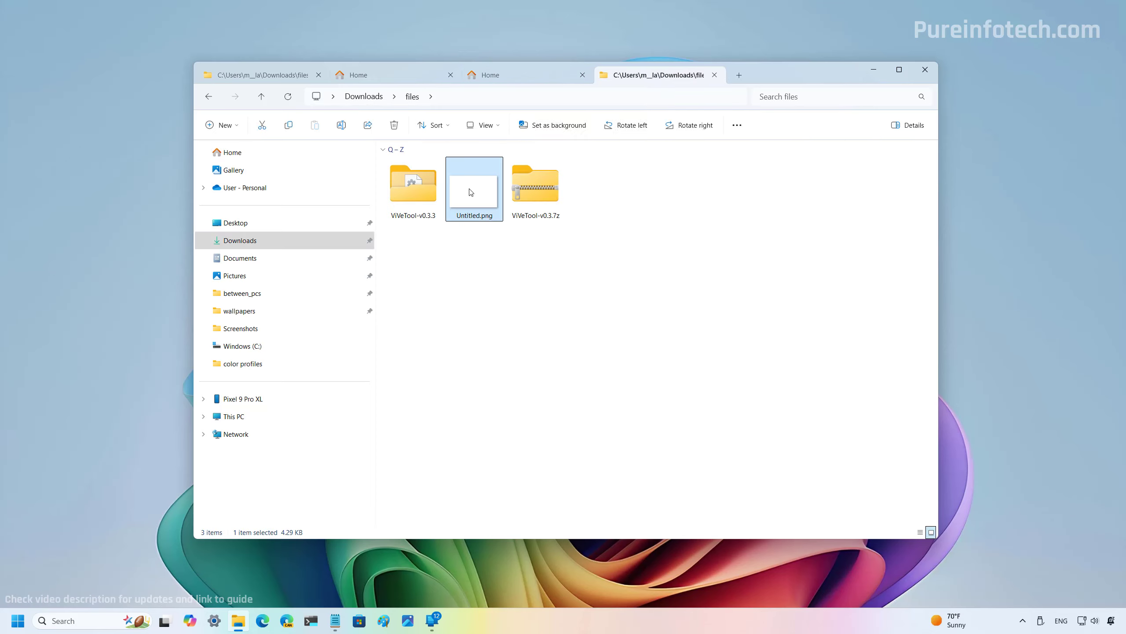
click(368, 126)
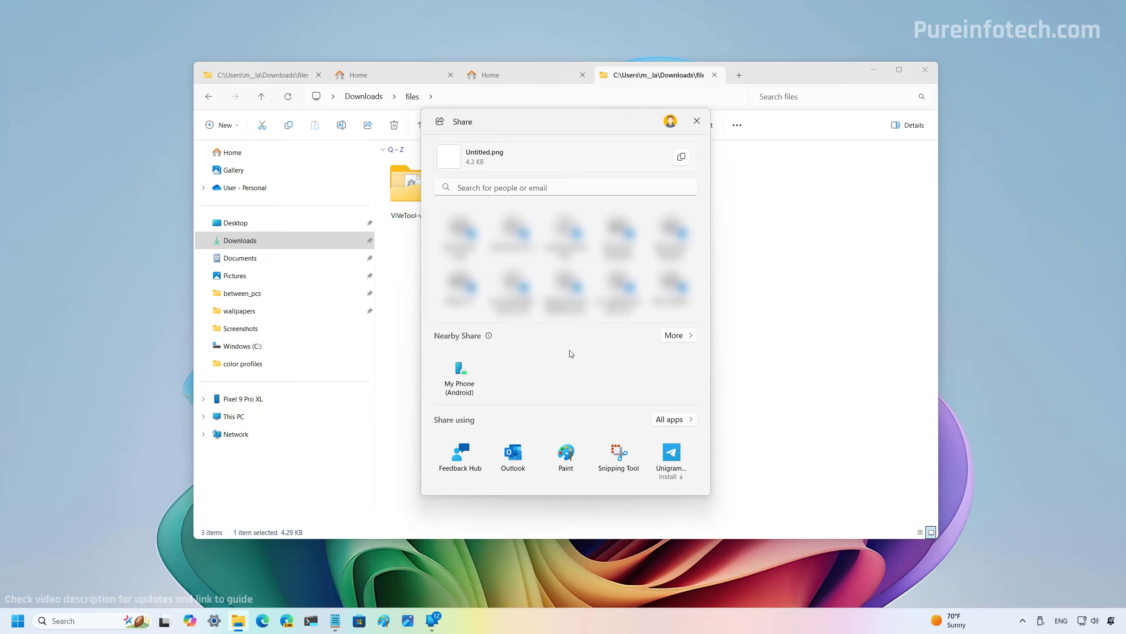
click(464, 382)
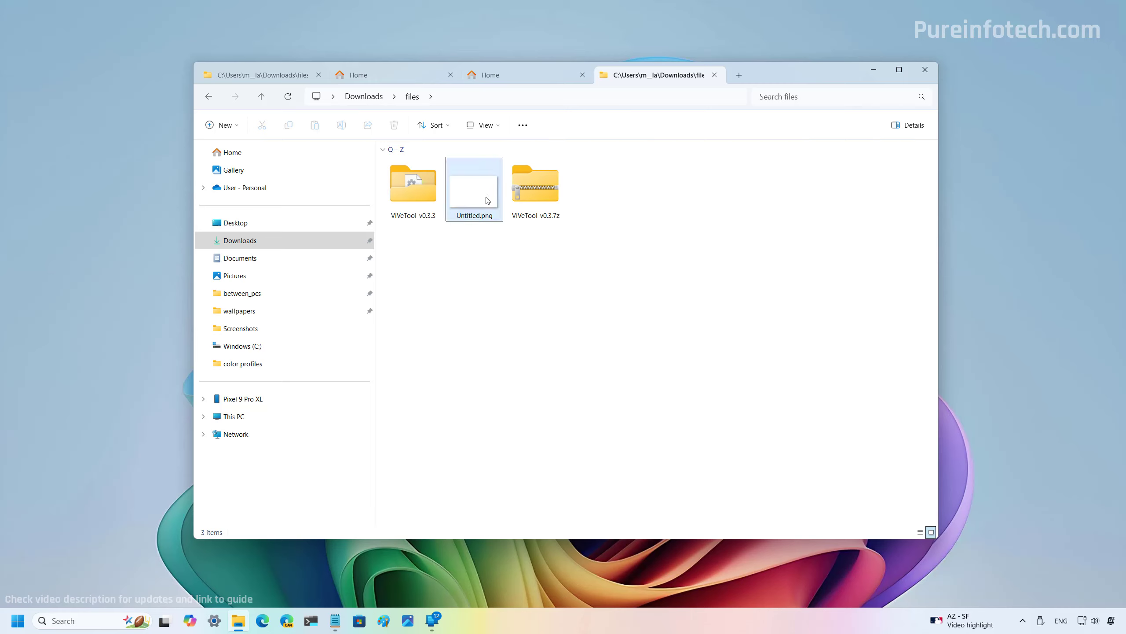
mouse_move(487, 200)
mouse_down()
mouse_move(410, 98)
mouse_move(364, 99)
mouse_move(479, 205)
mouse_up()
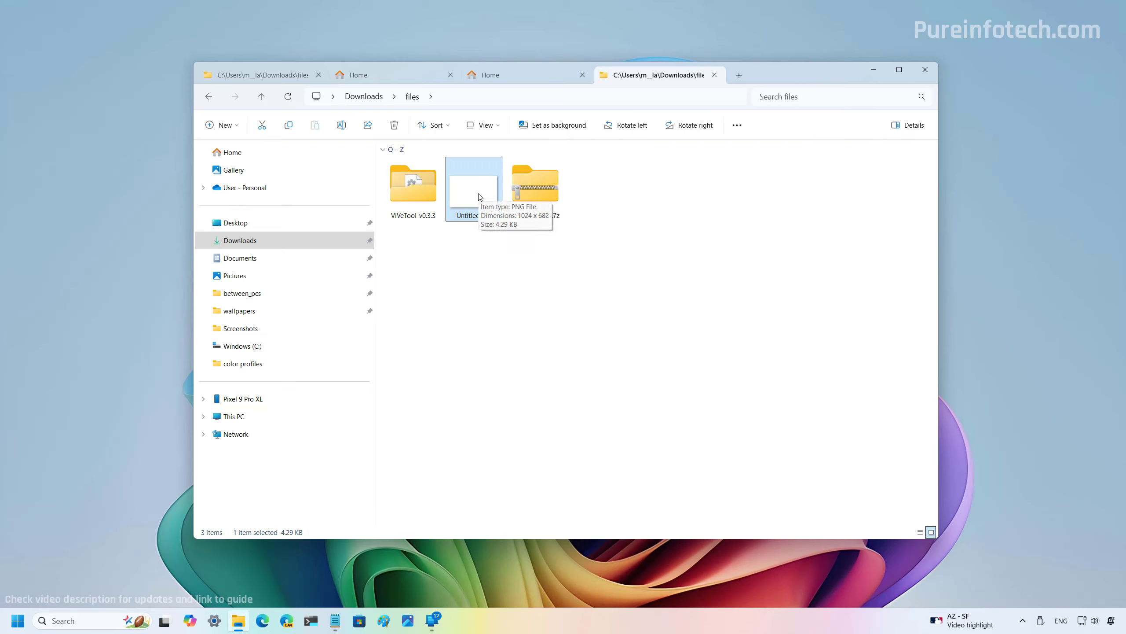
click(474, 391)
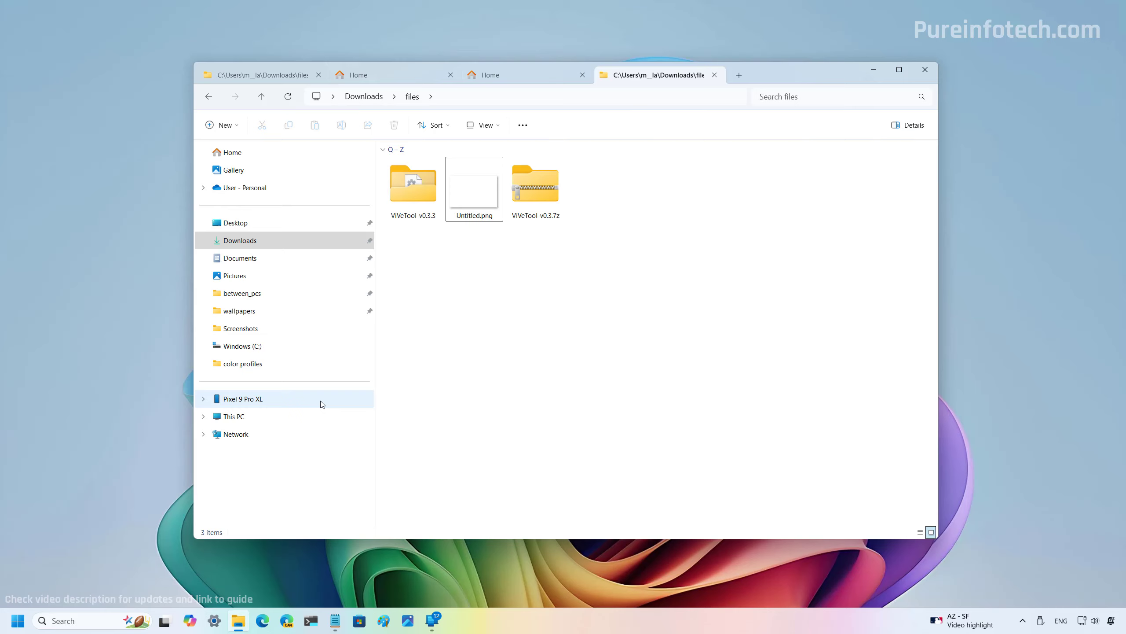
Browse the storage folder of the connected Pixel 9 Pro XL in File Explorer
click(322, 400)
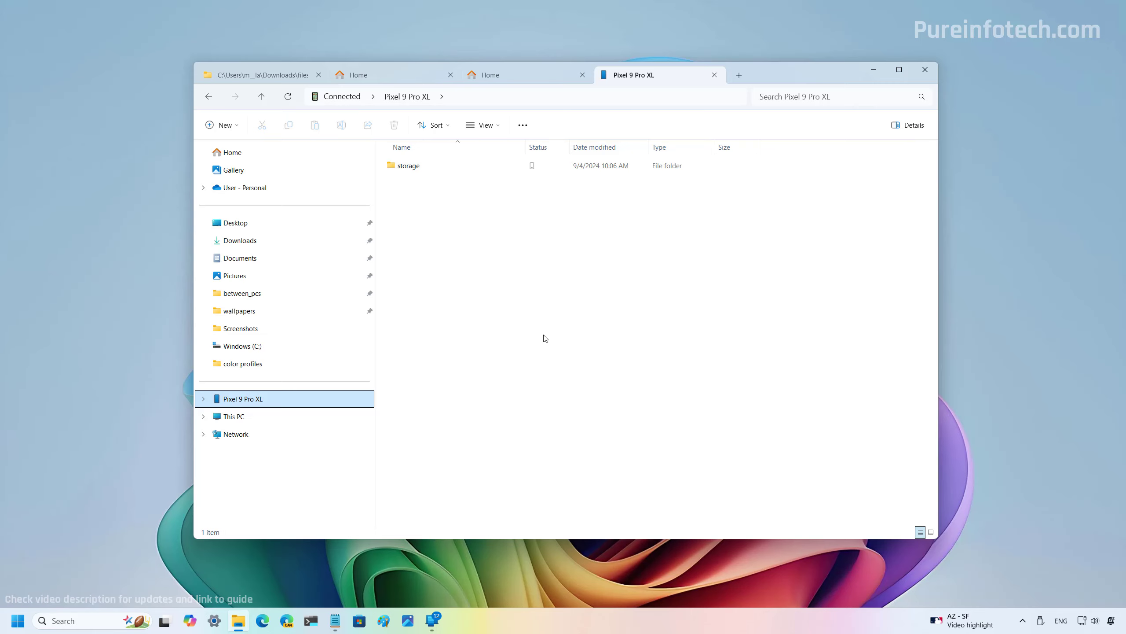
double_click(428, 174)
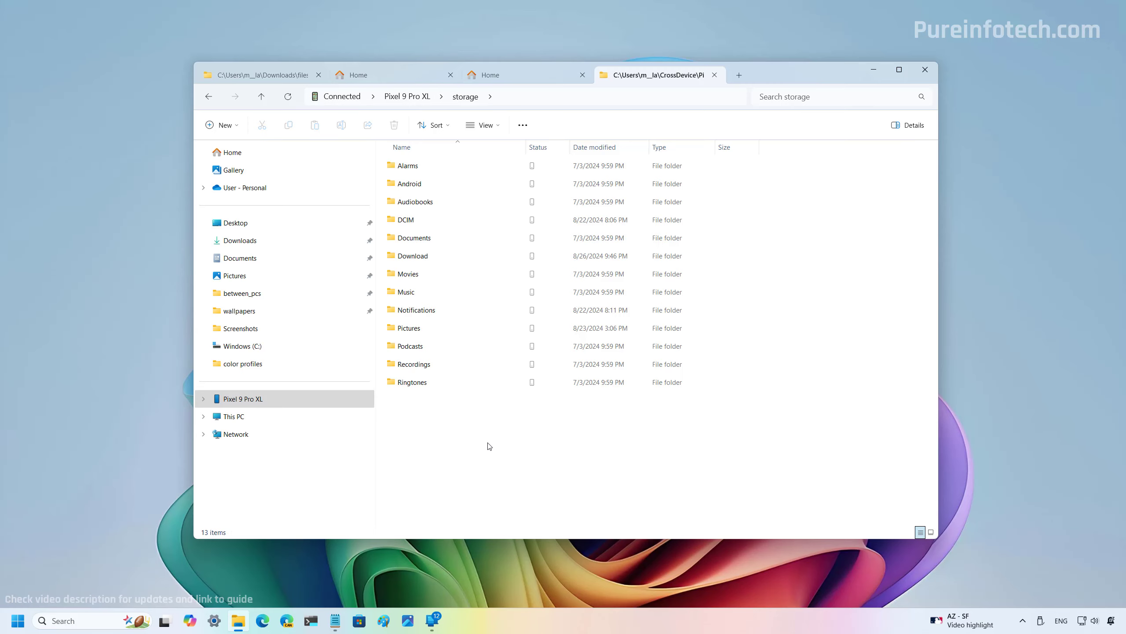
Review the Pixel 9 Pro XL options under Mobile devices in Settings, including showing it in File Explorer, and return to File Explorer
click(214, 624)
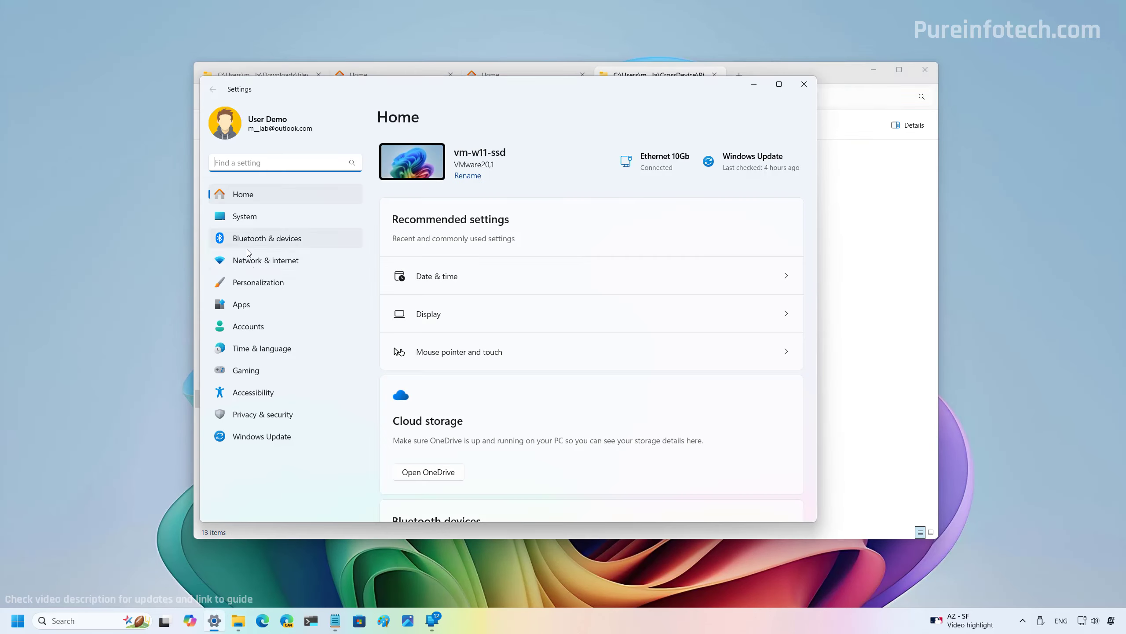
click(261, 239)
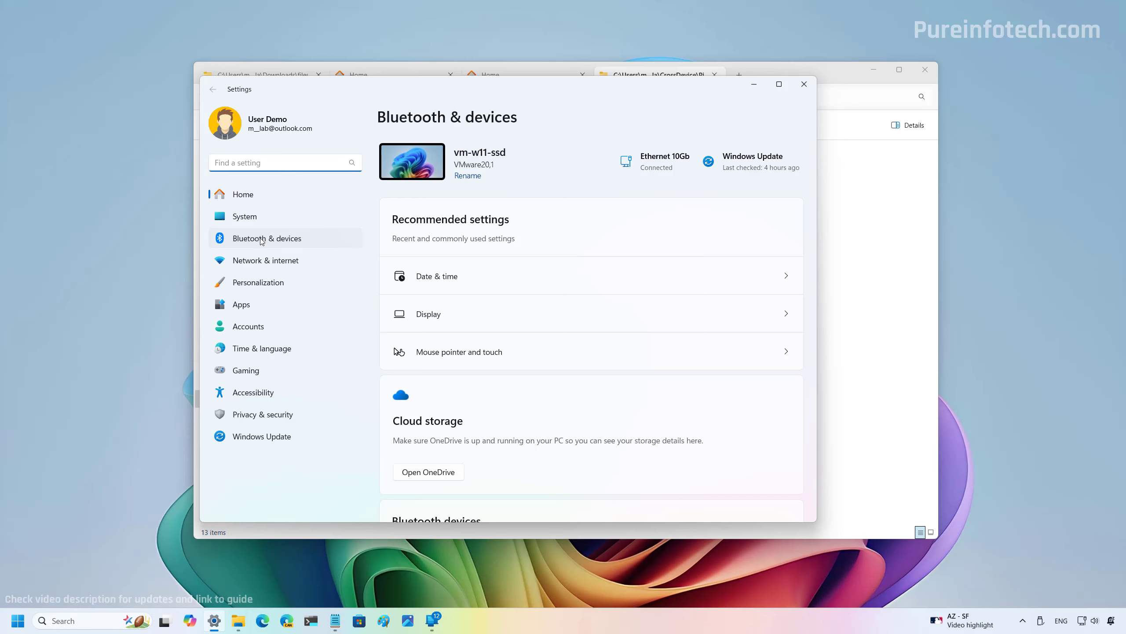
scroll(464, 332, down, 3)
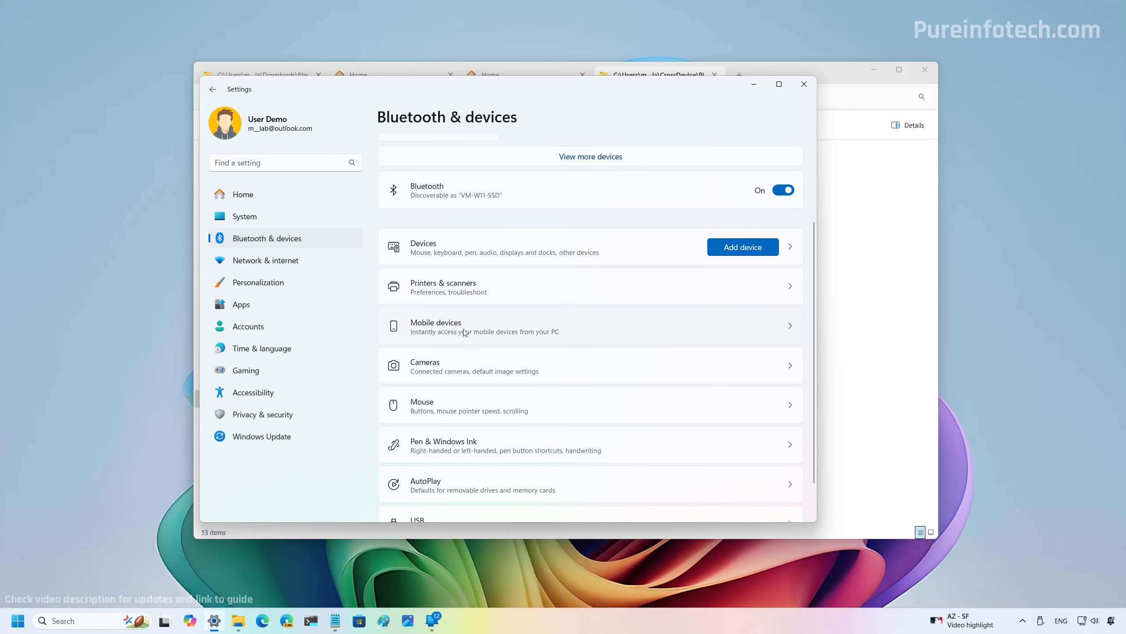
click(464, 333)
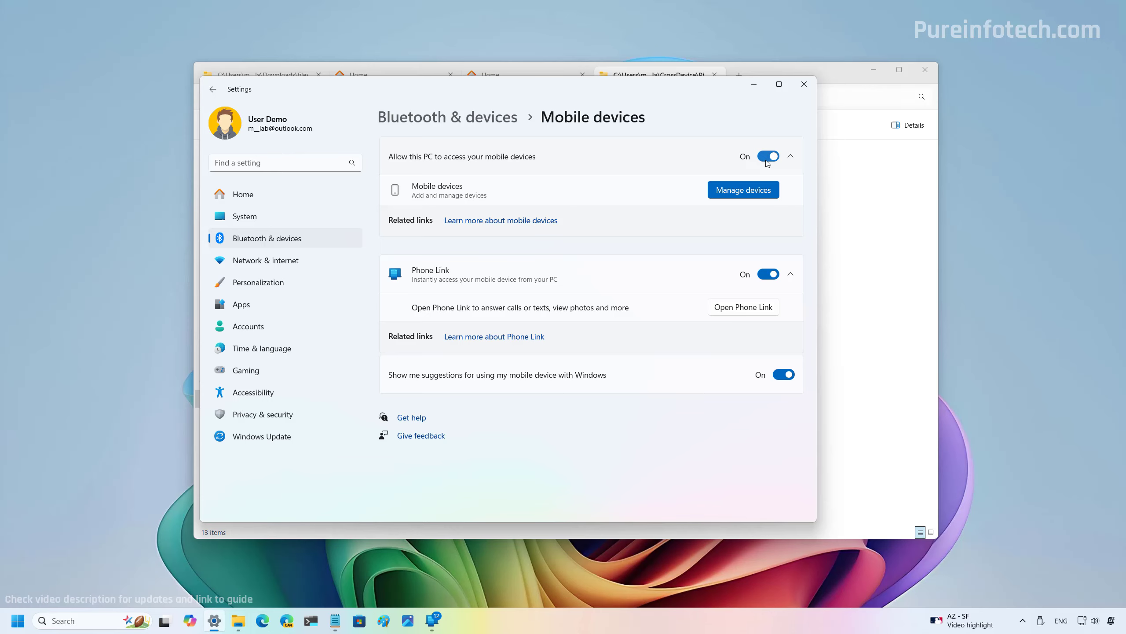
click(732, 194)
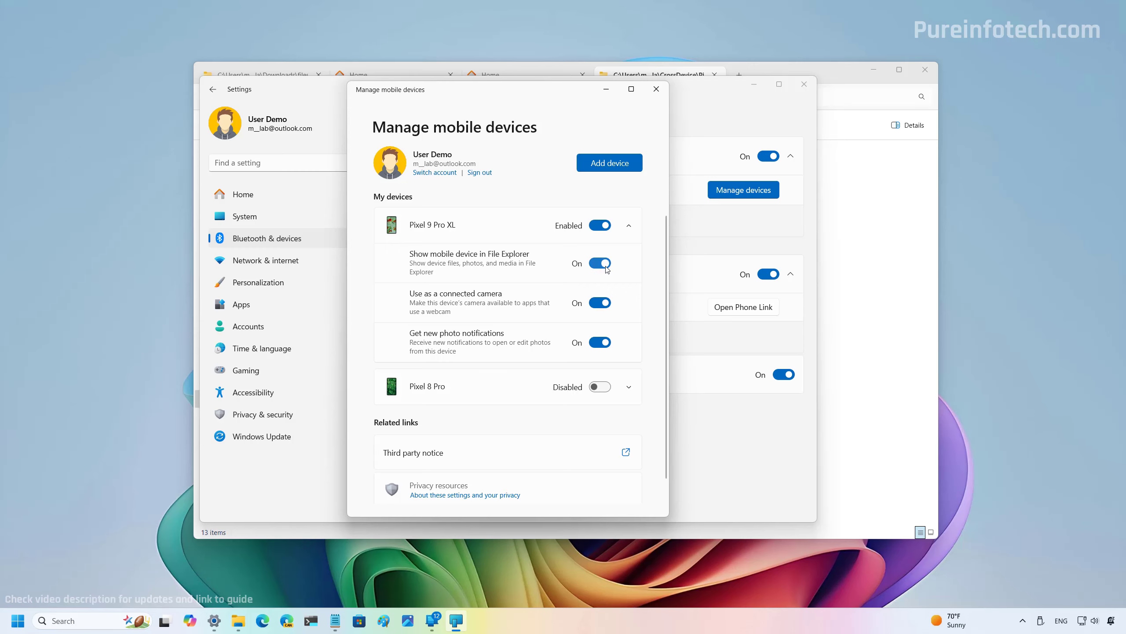
click(658, 89)
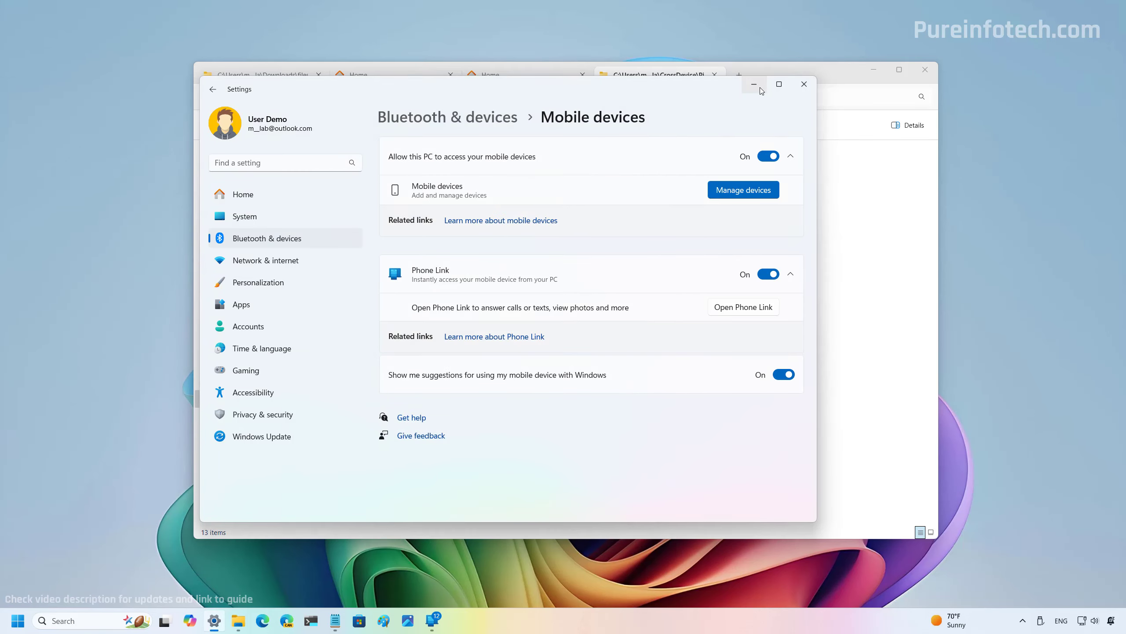
click(760, 86)
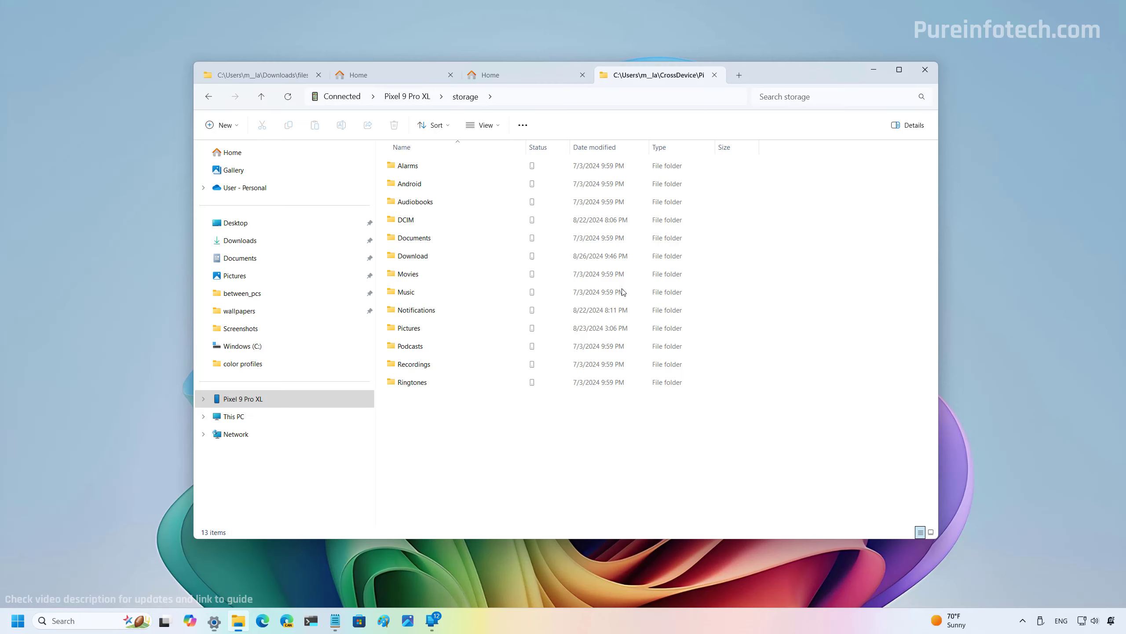
Reopen the Pixel 9 Pro XL in File Explorer and go to the Download folder inside its storage
click(269, 400)
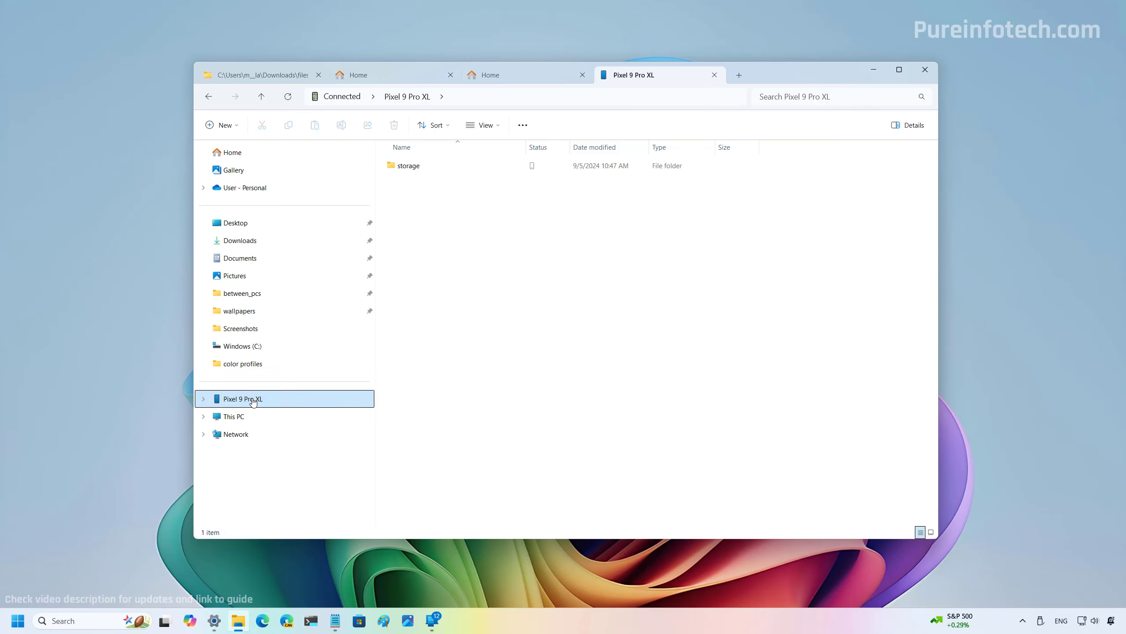
mouse_move(414, 172)
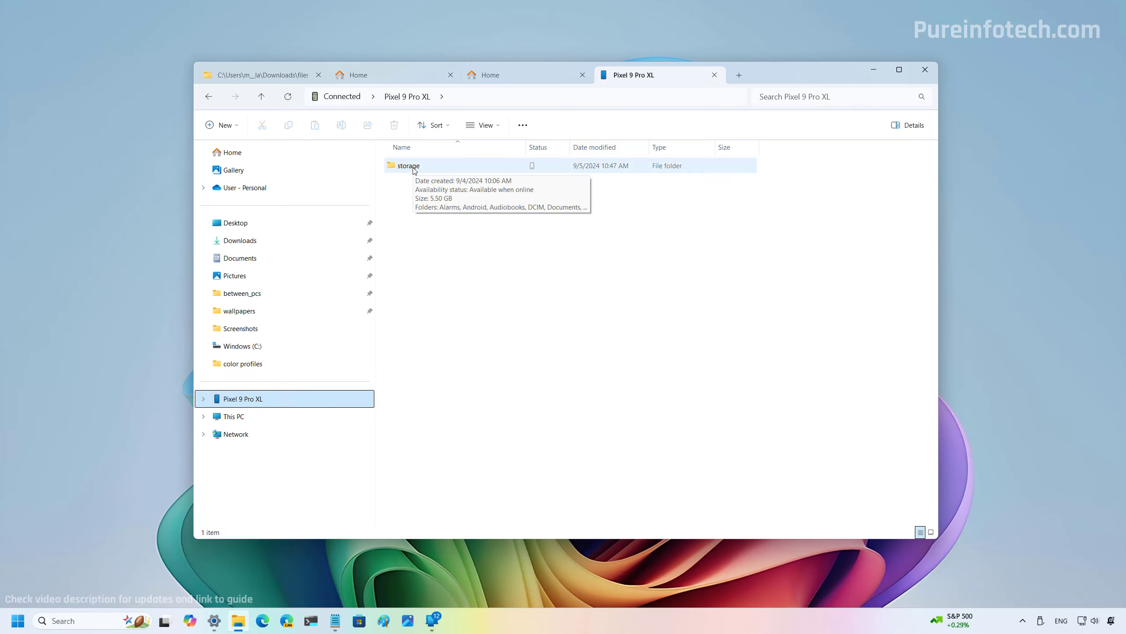
double_click(414, 171)
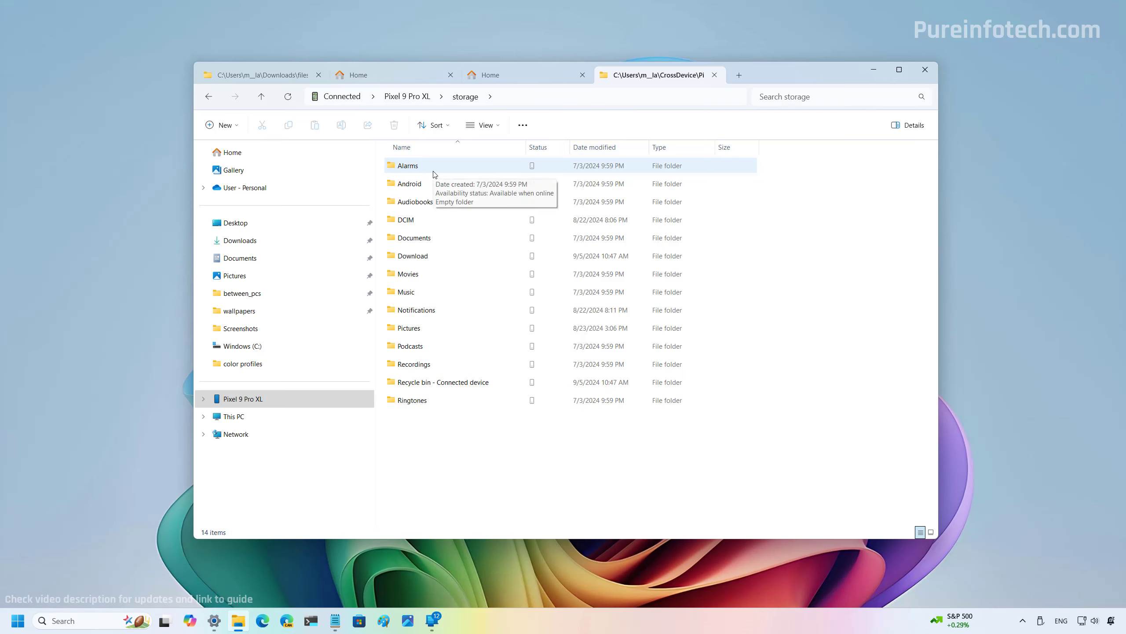
mouse_move(422, 260)
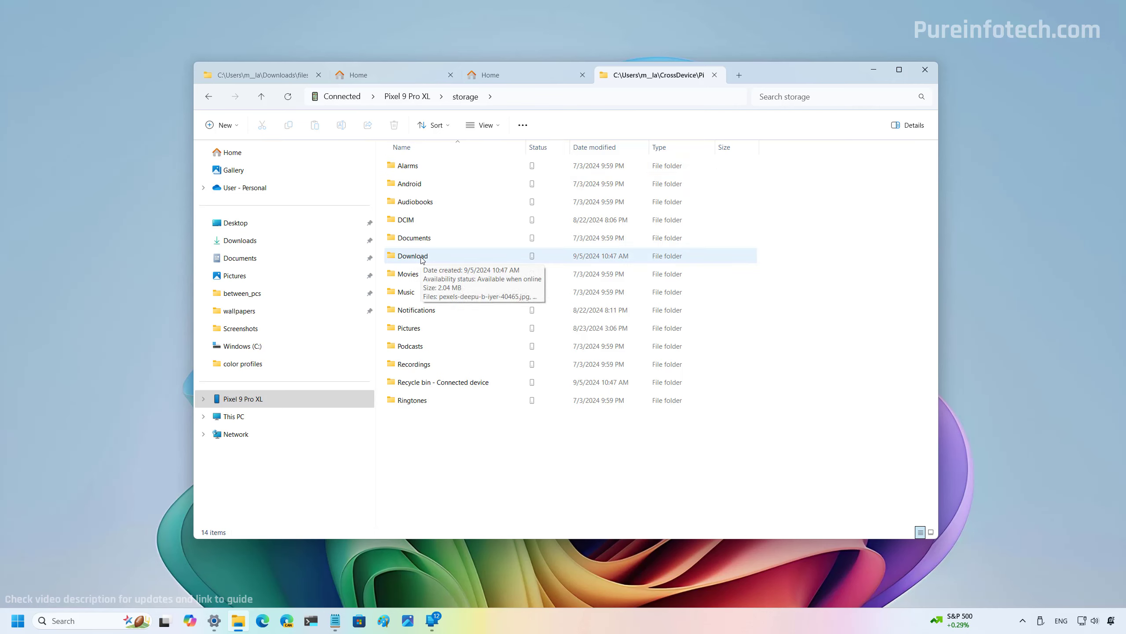
double_click(422, 261)
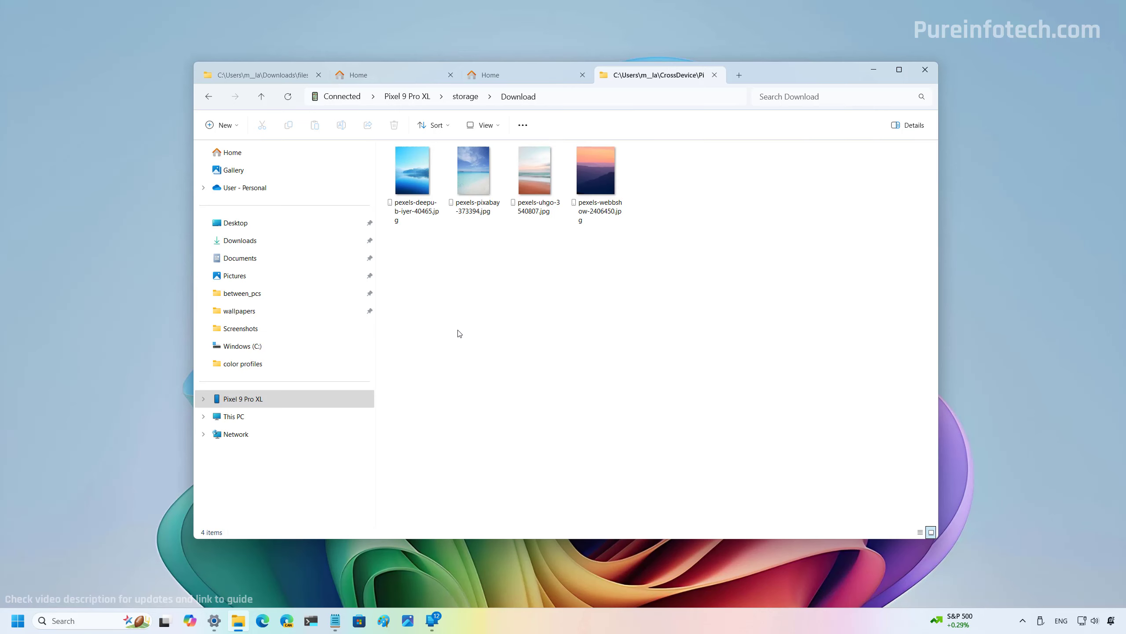
Copy the first image from the Pixel 9 Pro XL's Download folder into Downloads\files on the PC using a new File Explorer window
right_click(417, 178)
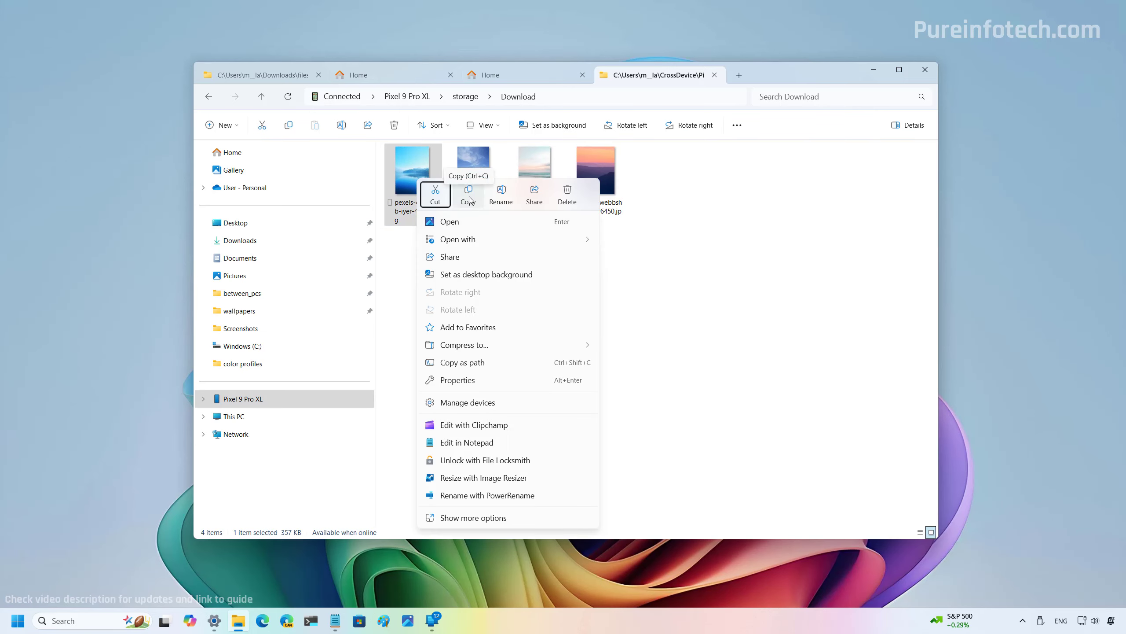
click(468, 195)
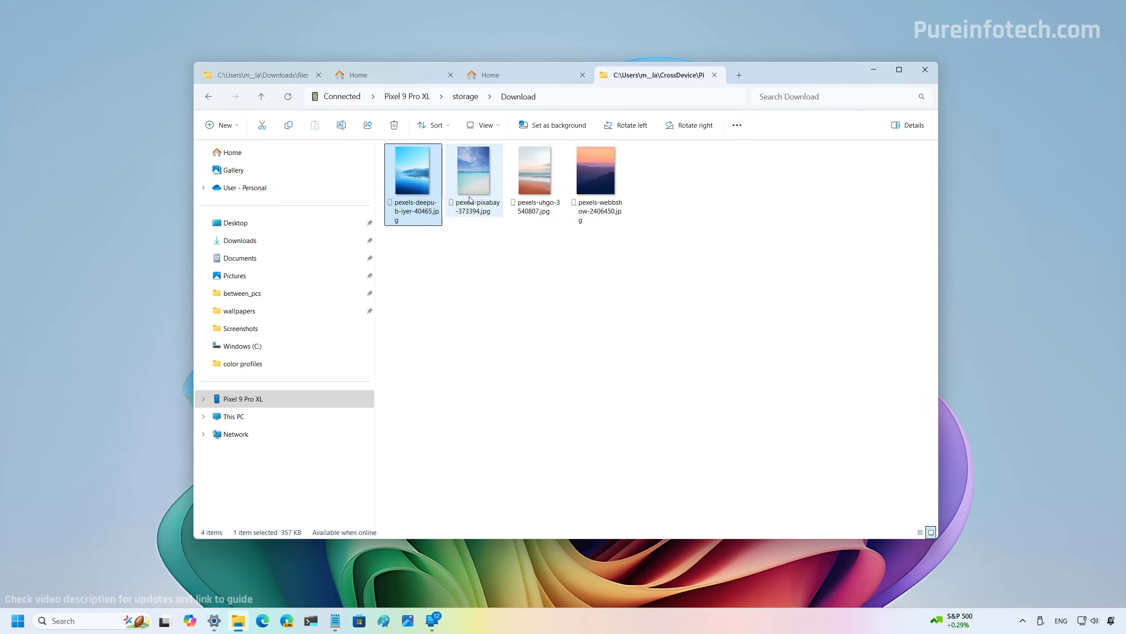
key(ctrl+n)
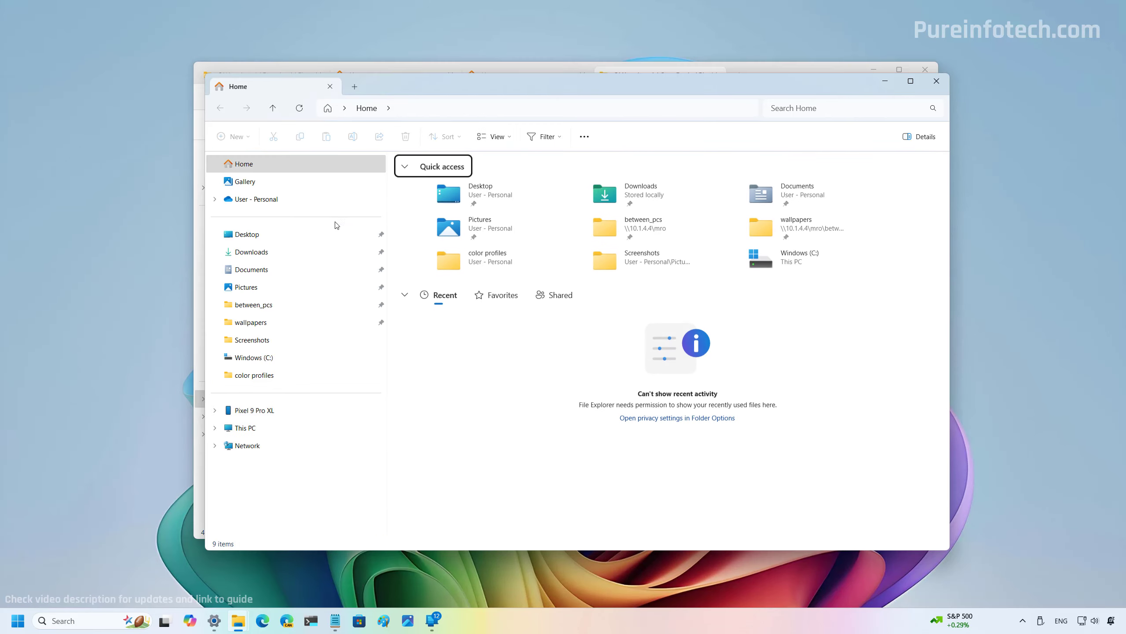
click(251, 252)
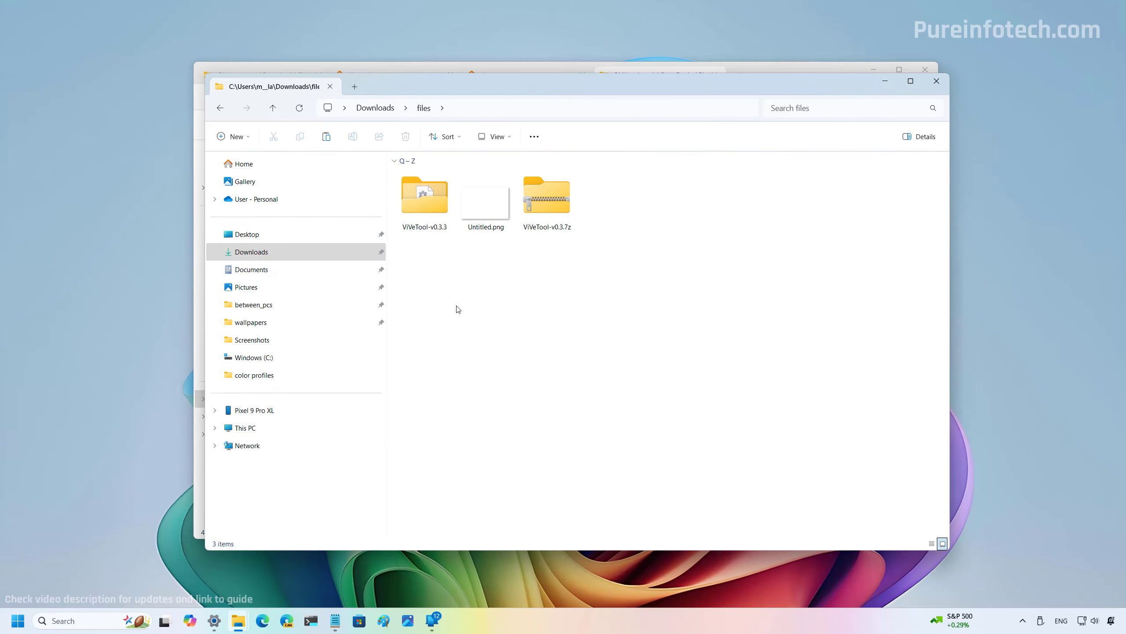
right_click(458, 310)
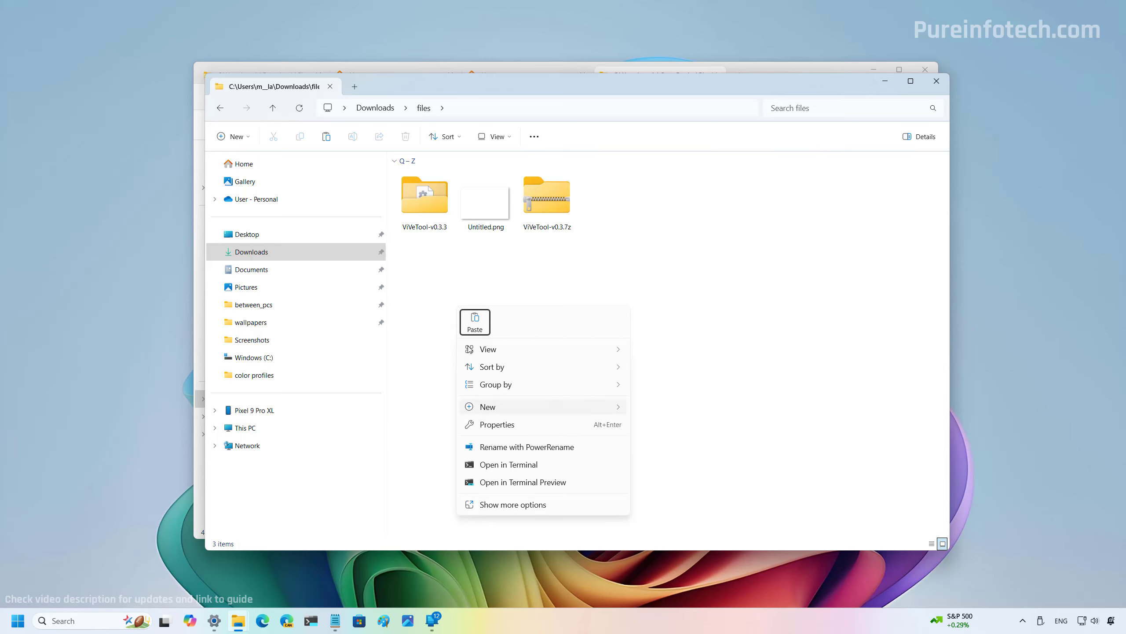
click(436, 247)
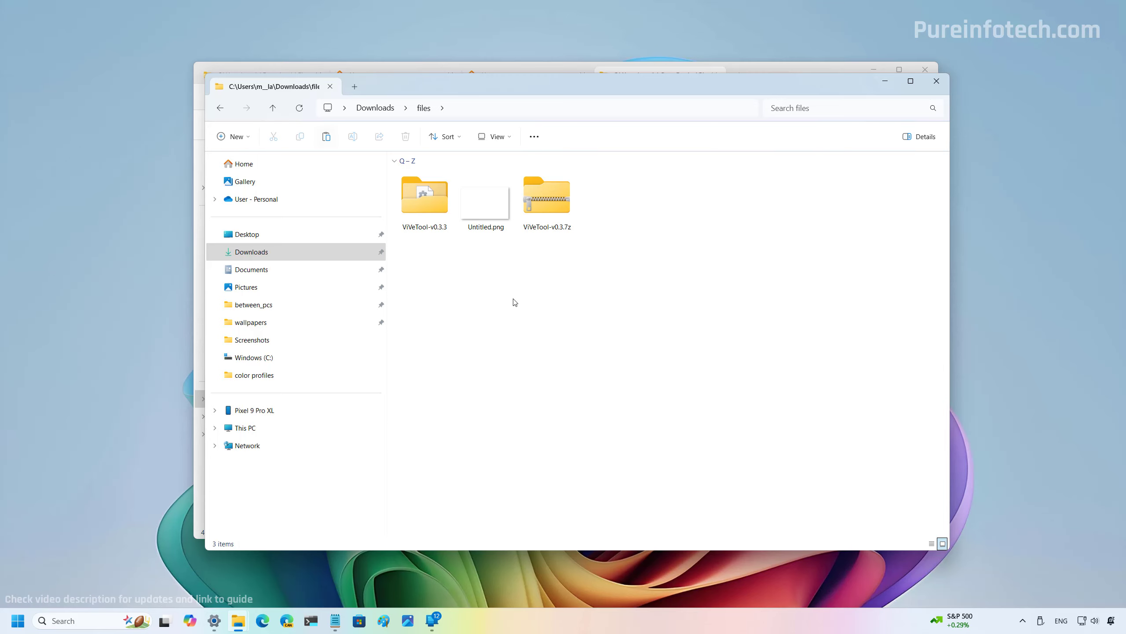
key(ctrl+v)
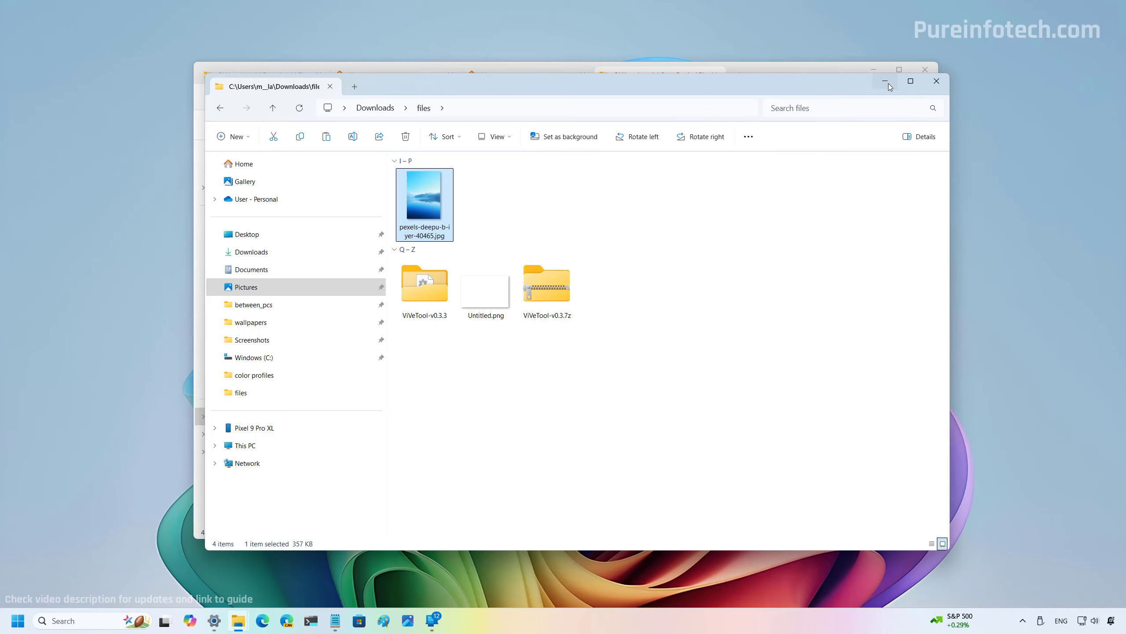
click(885, 82)
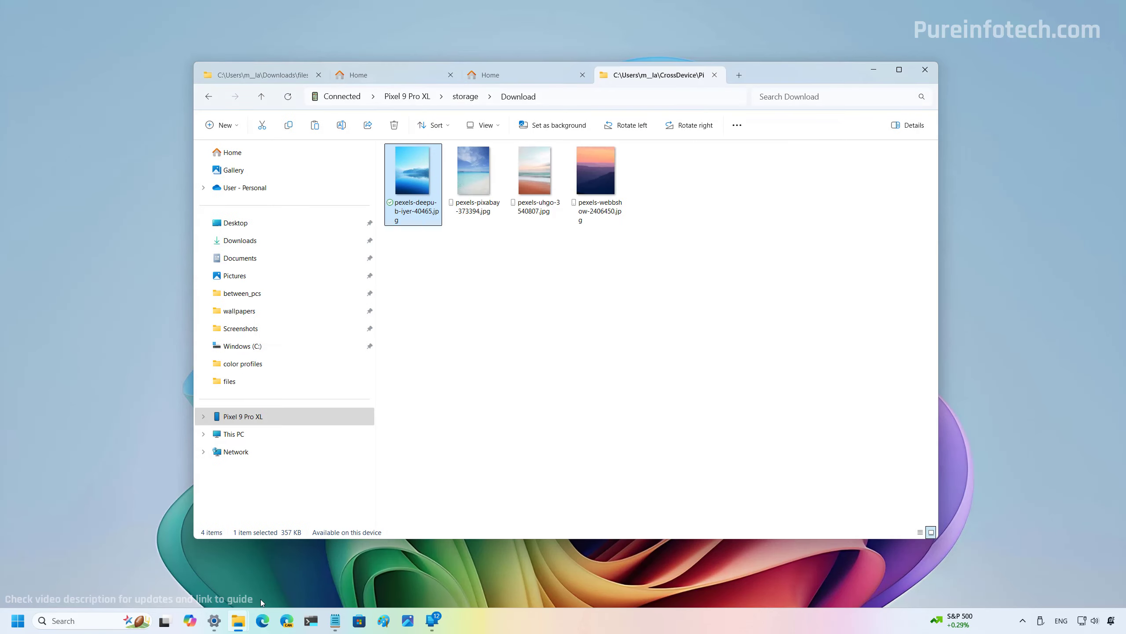
Rename the copied image in the Downloads\files folder so that the number in its file name is 402225
mouse_move(238, 626)
click(282, 583)
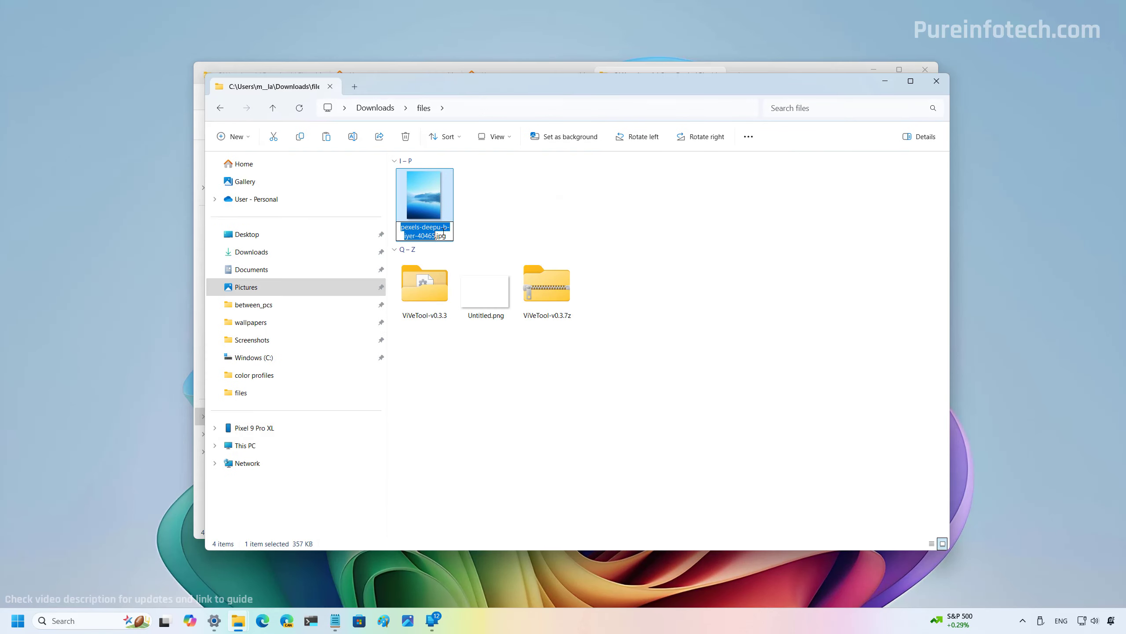
click(451, 231)
key(BackSpace)
key(BackSpace)
text(222)
key(Return)
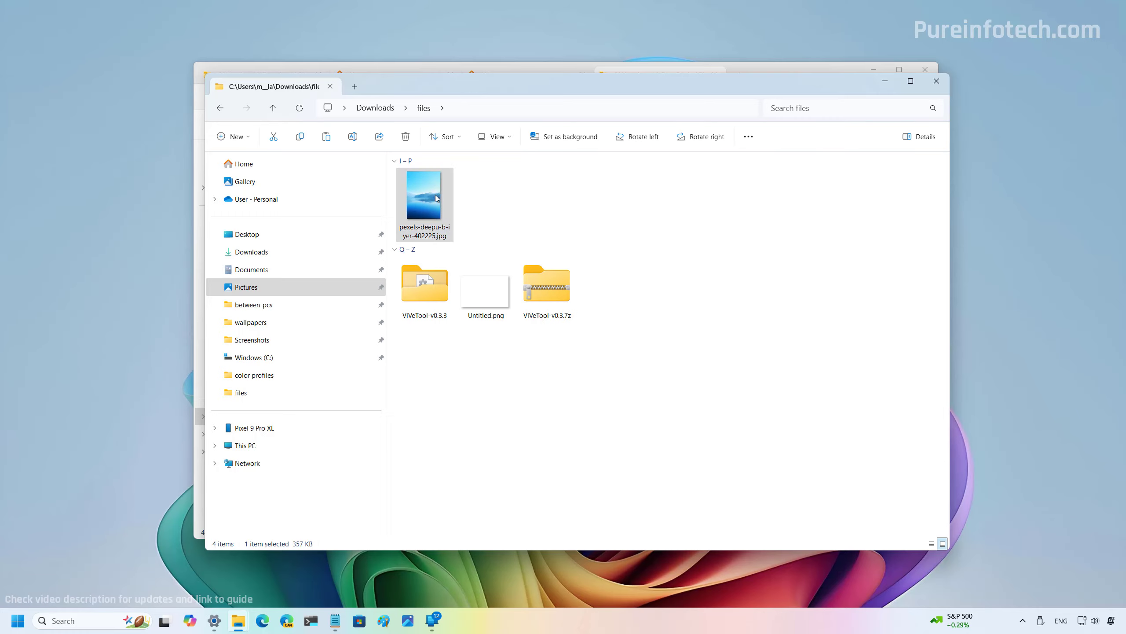
Copy the renamed image from Downloads\files into the Download folder of the Pixel 9 Pro XL
right_click(438, 197)
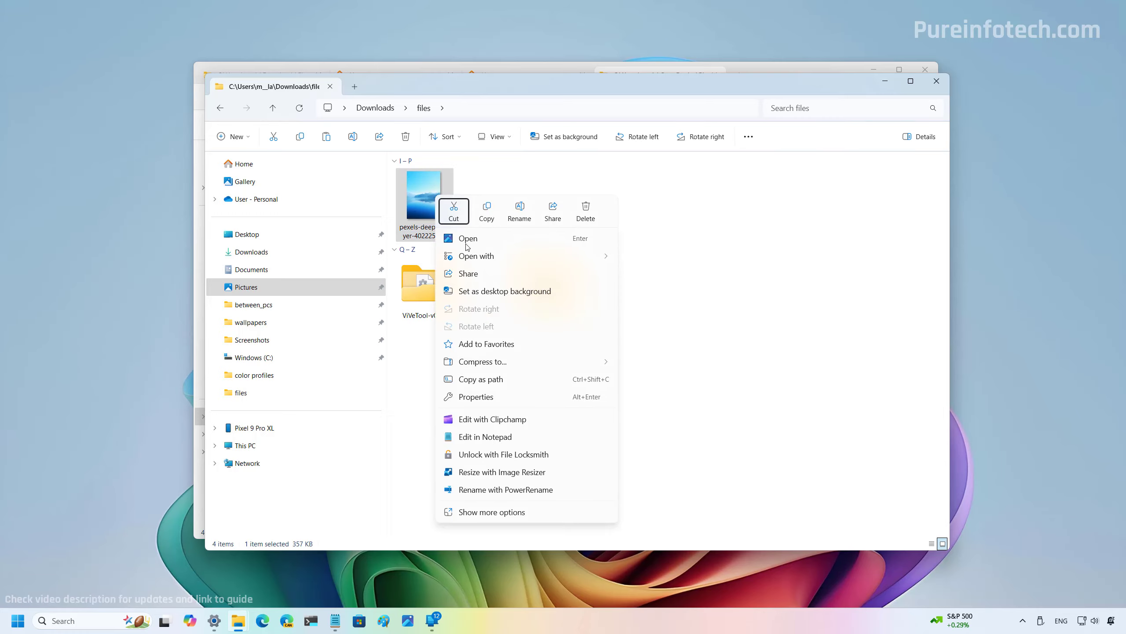
click(486, 217)
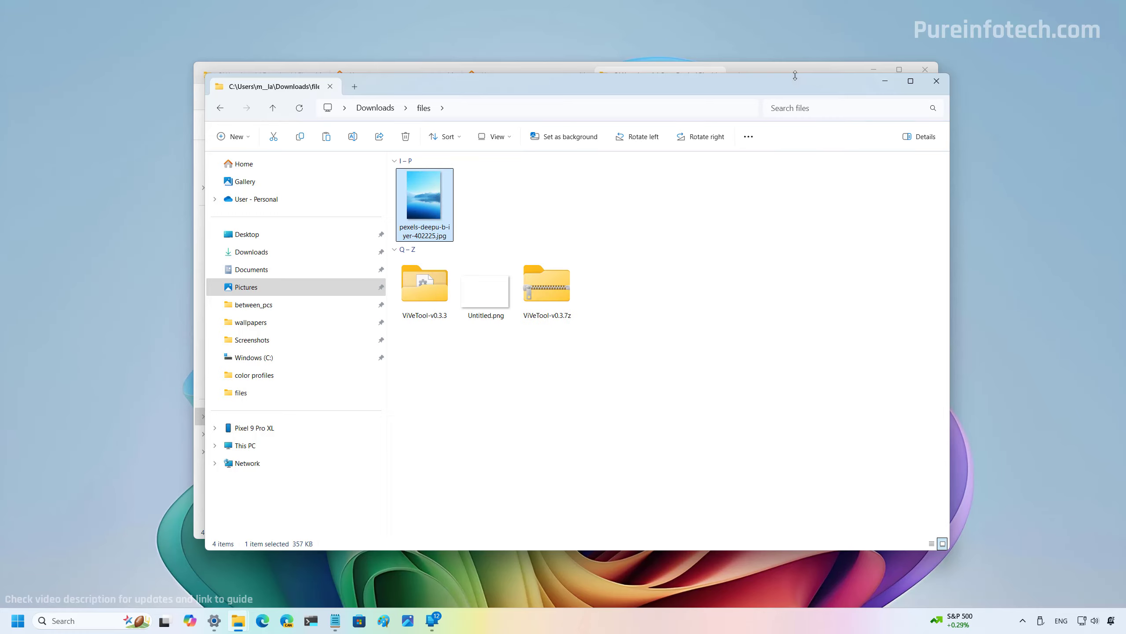
click(888, 84)
right_click(512, 283)
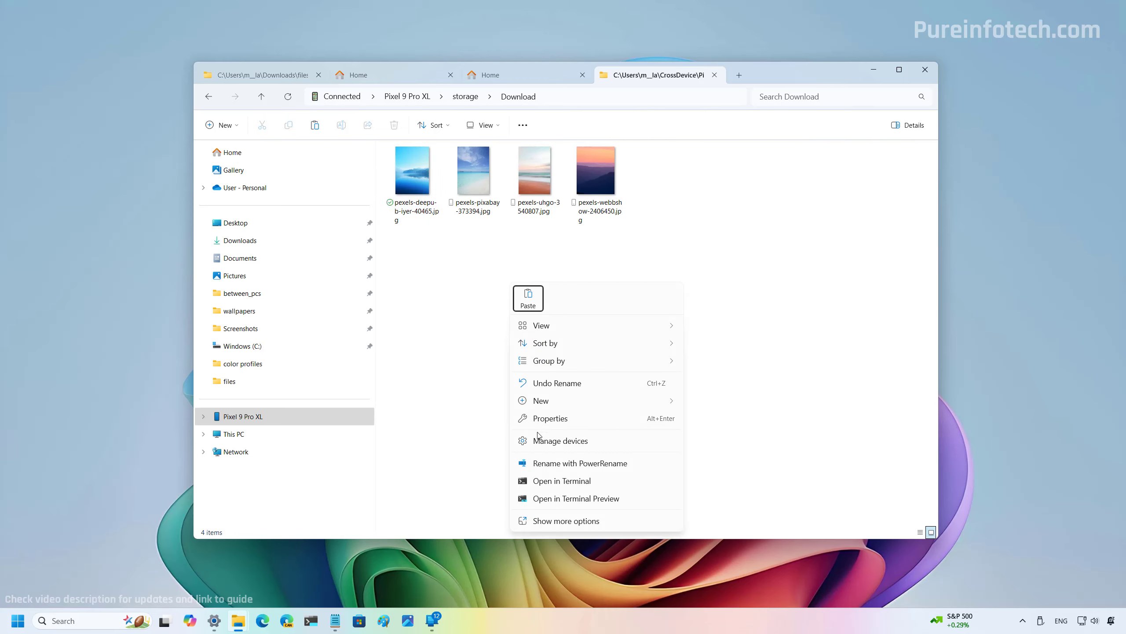
click(531, 301)
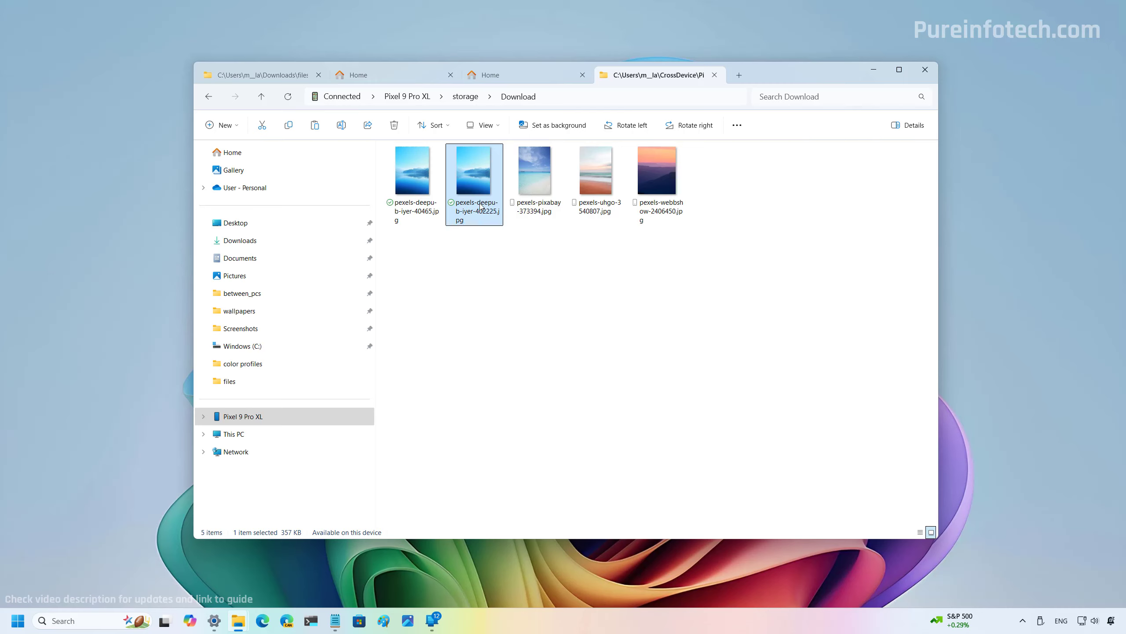
click(484, 301)
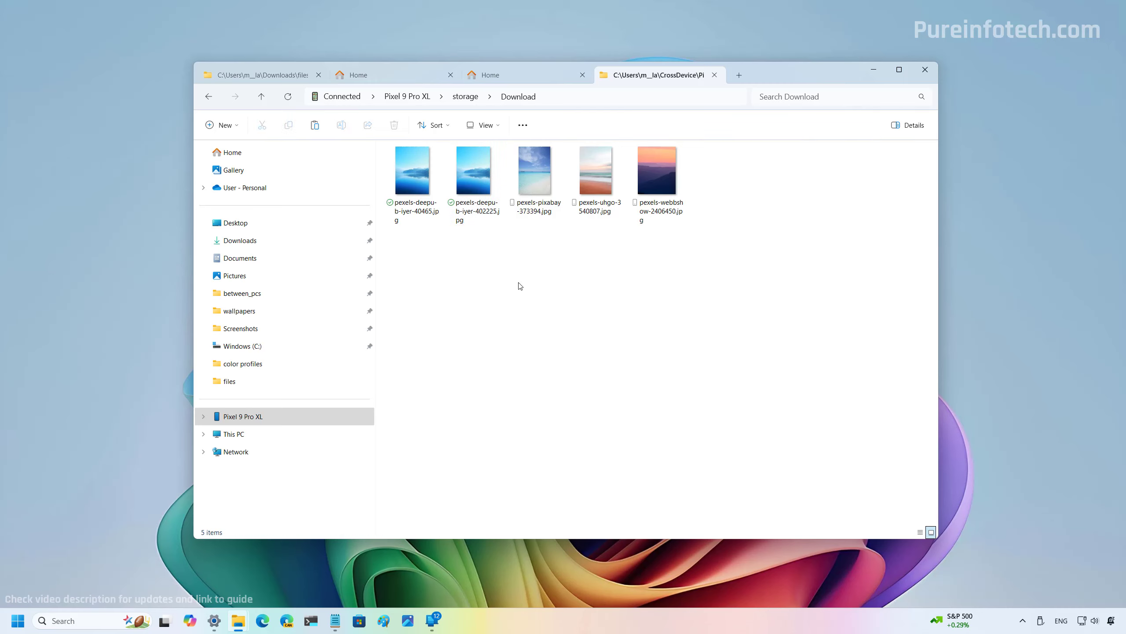
Review the Pixel 9 Pro XL's connectivity information, storage summary and device management options, and open its recycle bin
click(327, 100)
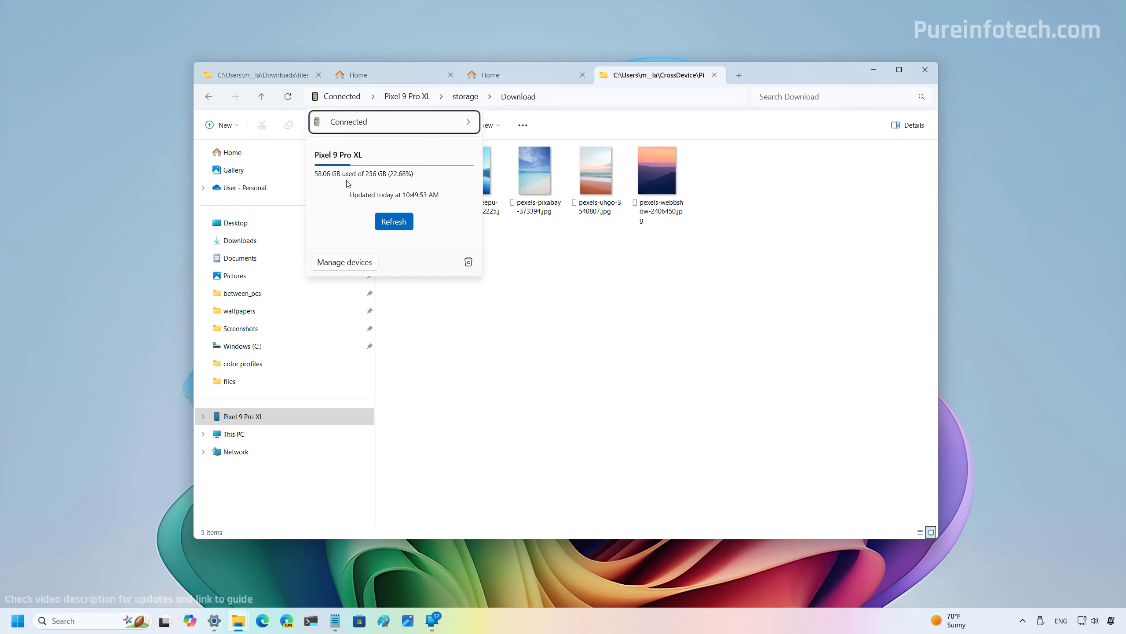
click(421, 126)
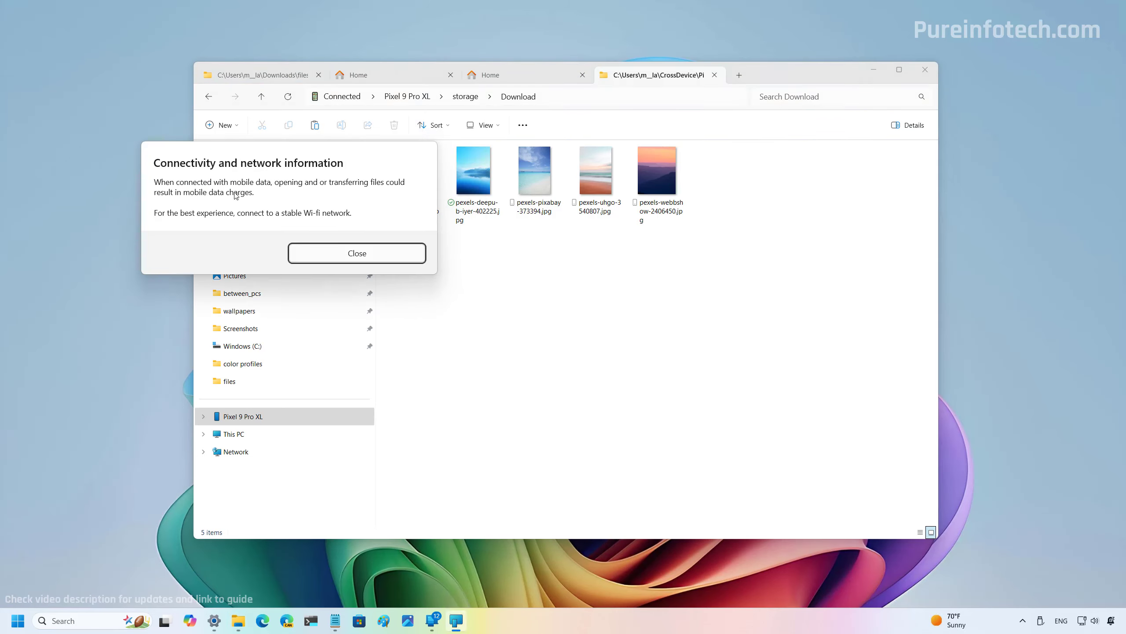
click(347, 254)
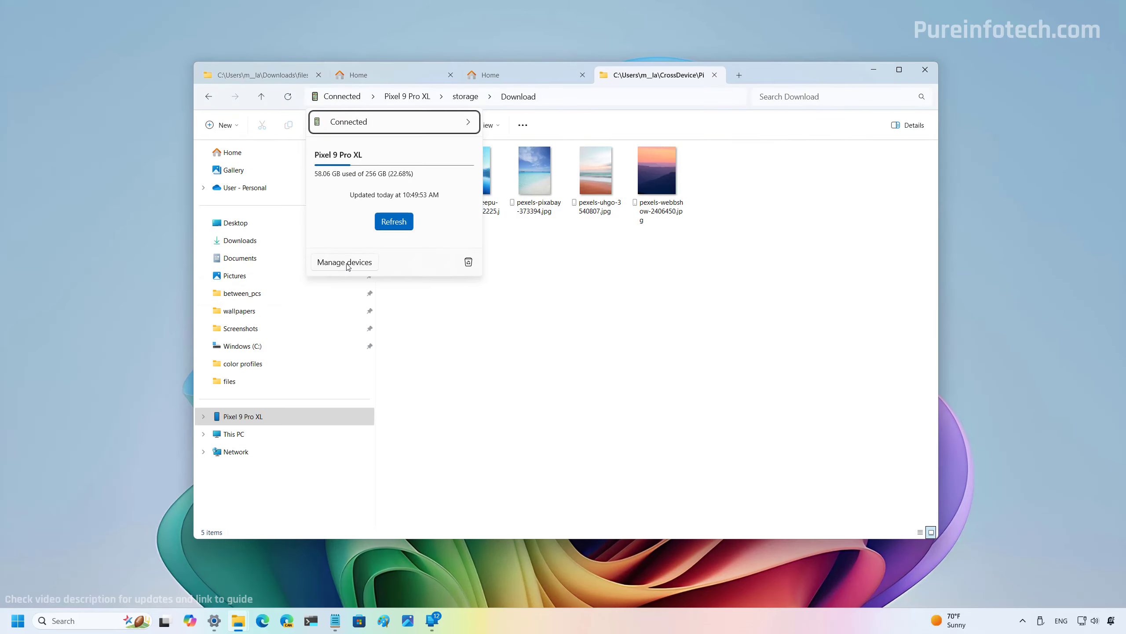
click(346, 262)
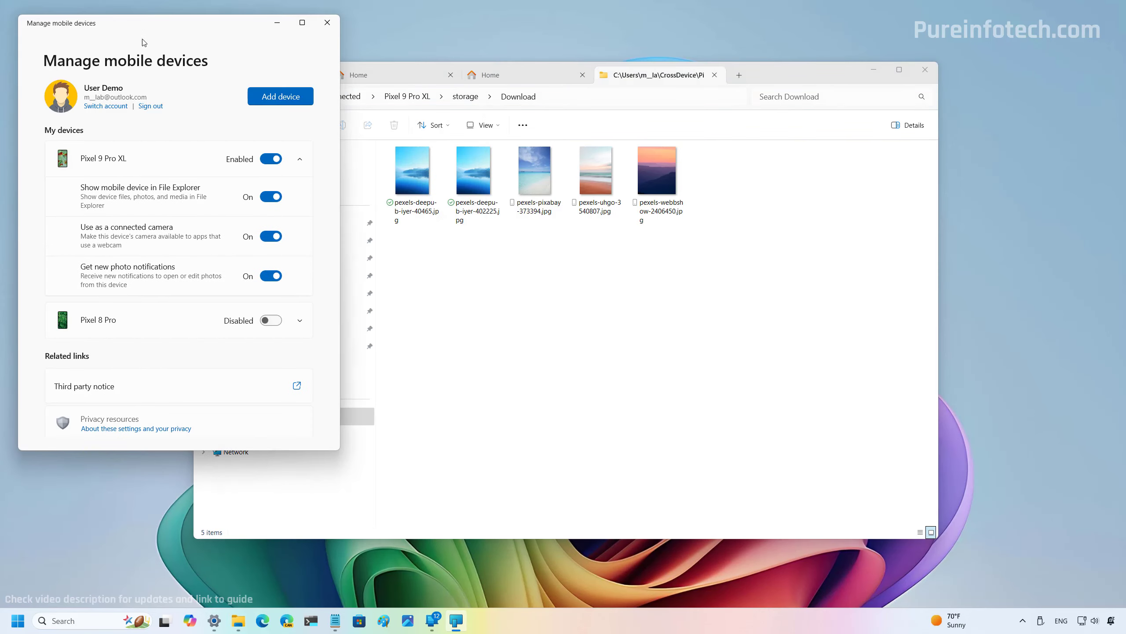
click(335, 27)
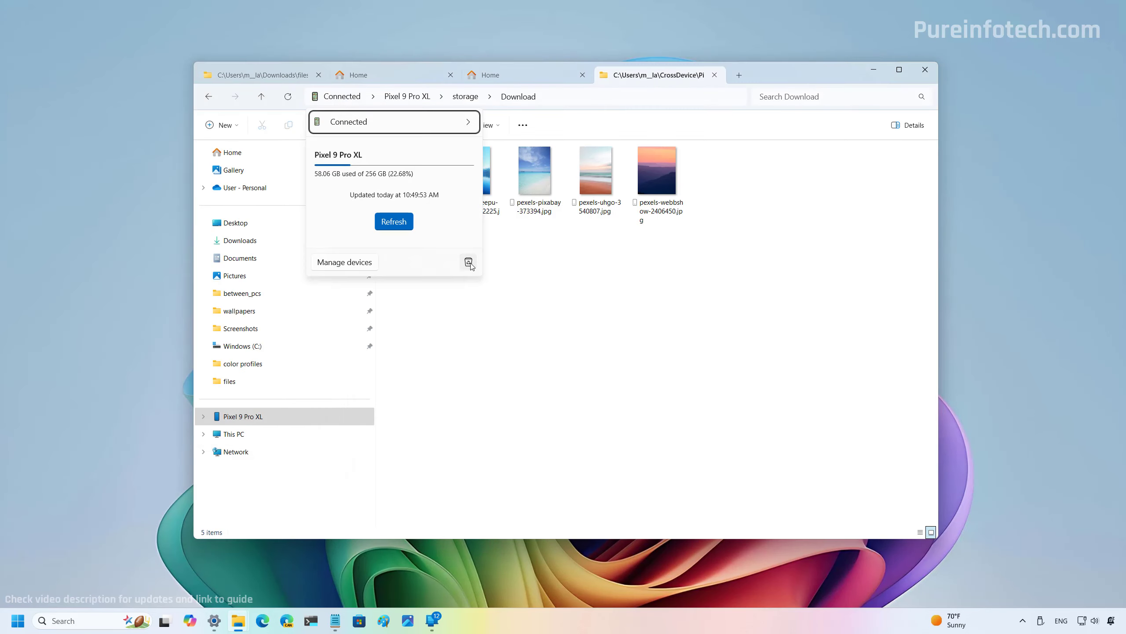
click(468, 262)
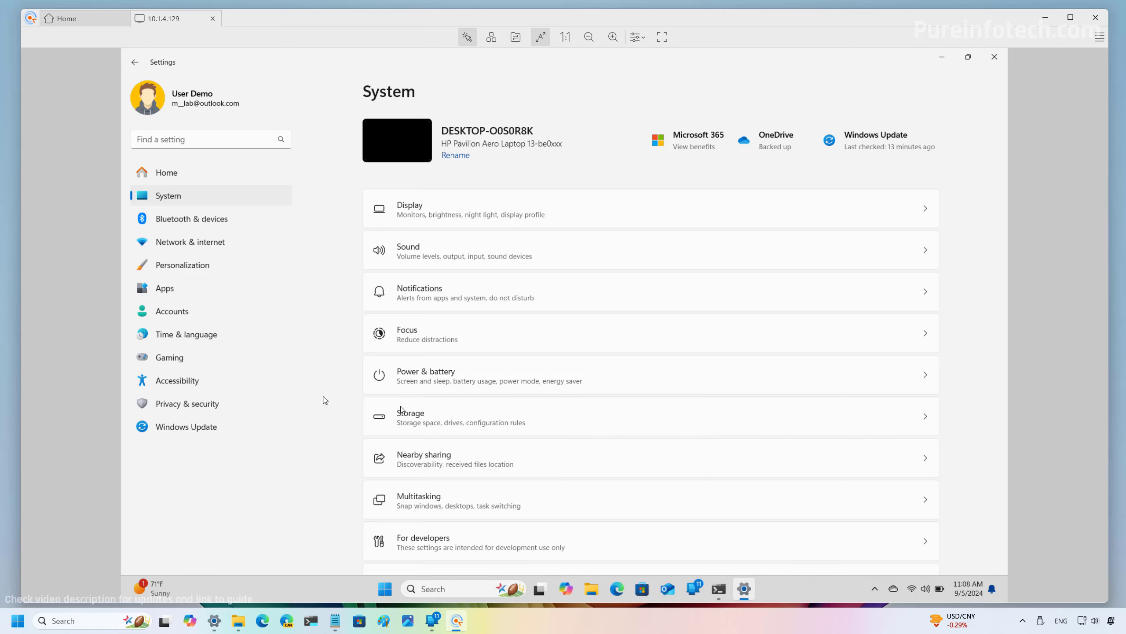
Turn on Voice Focus for the Microphone Array in Sound settings, and set the High Definition Audio microphone's test mode to Communications
click(453, 255)
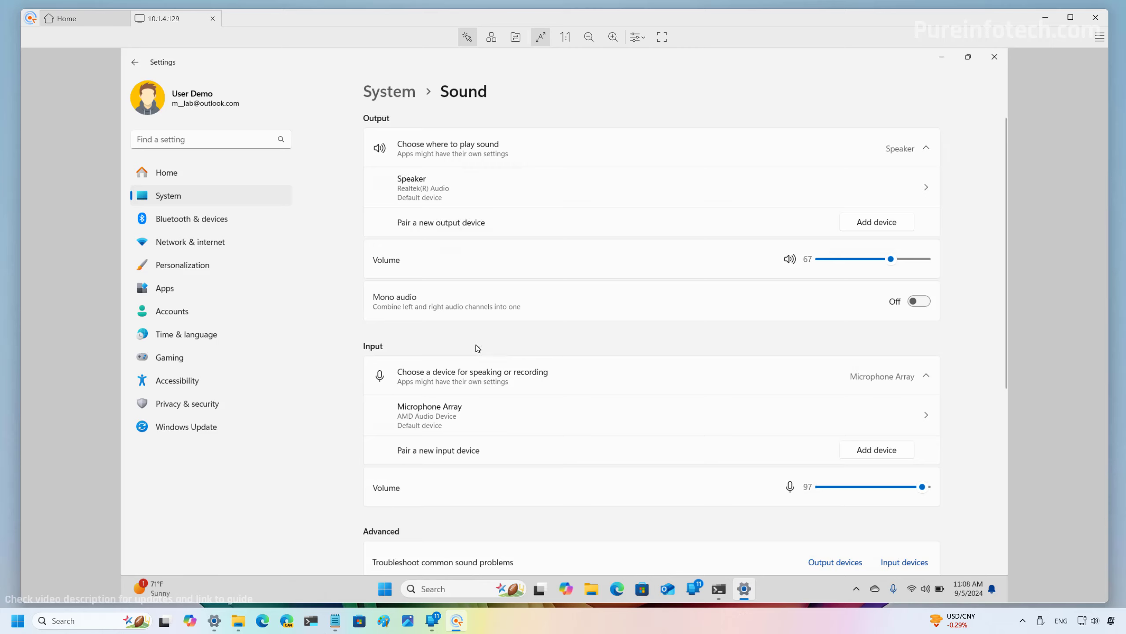
click(434, 423)
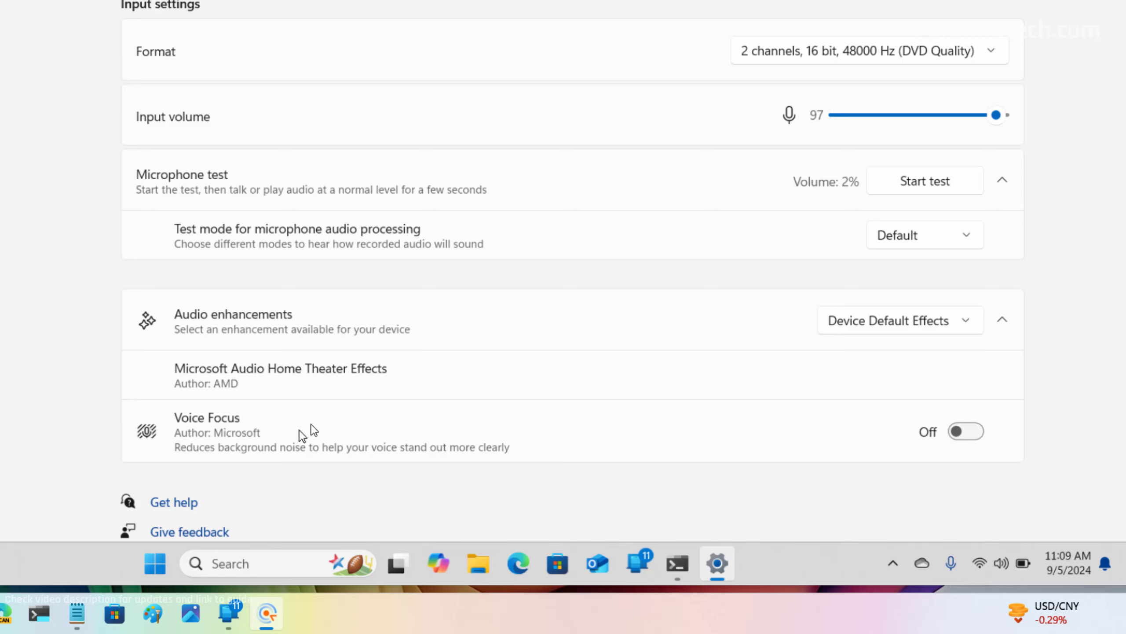
click(932, 439)
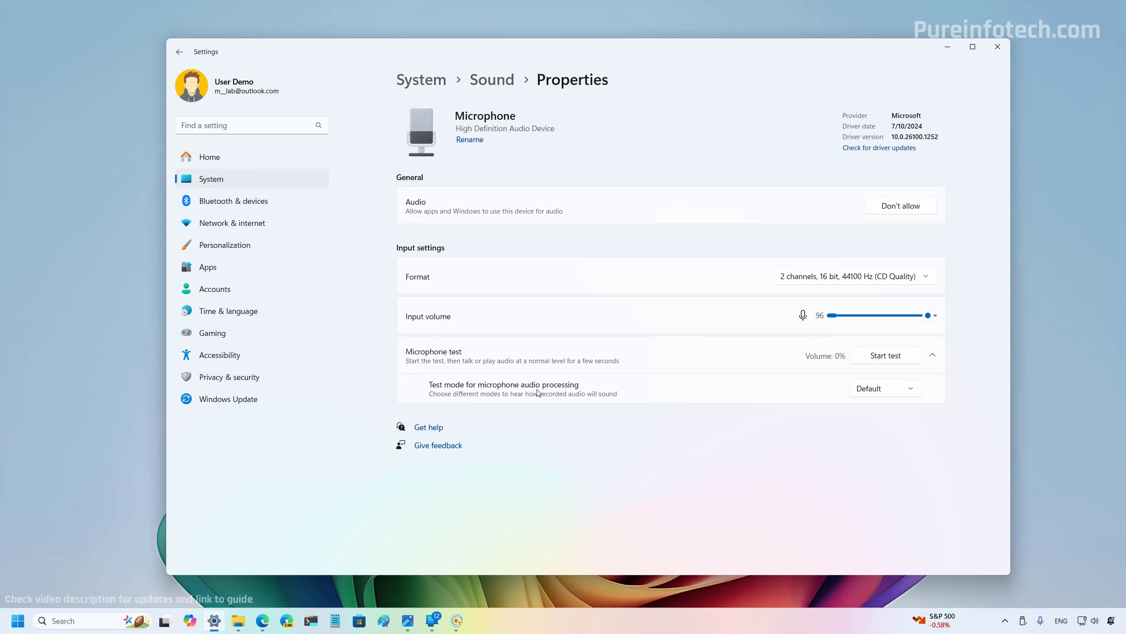
click(882, 388)
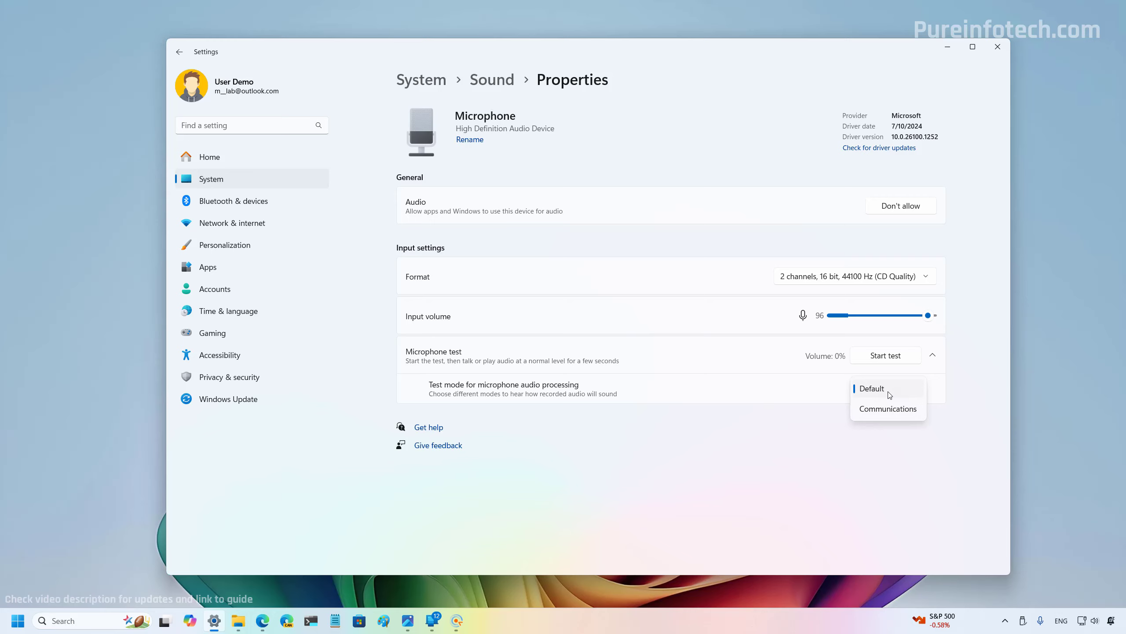
click(885, 416)
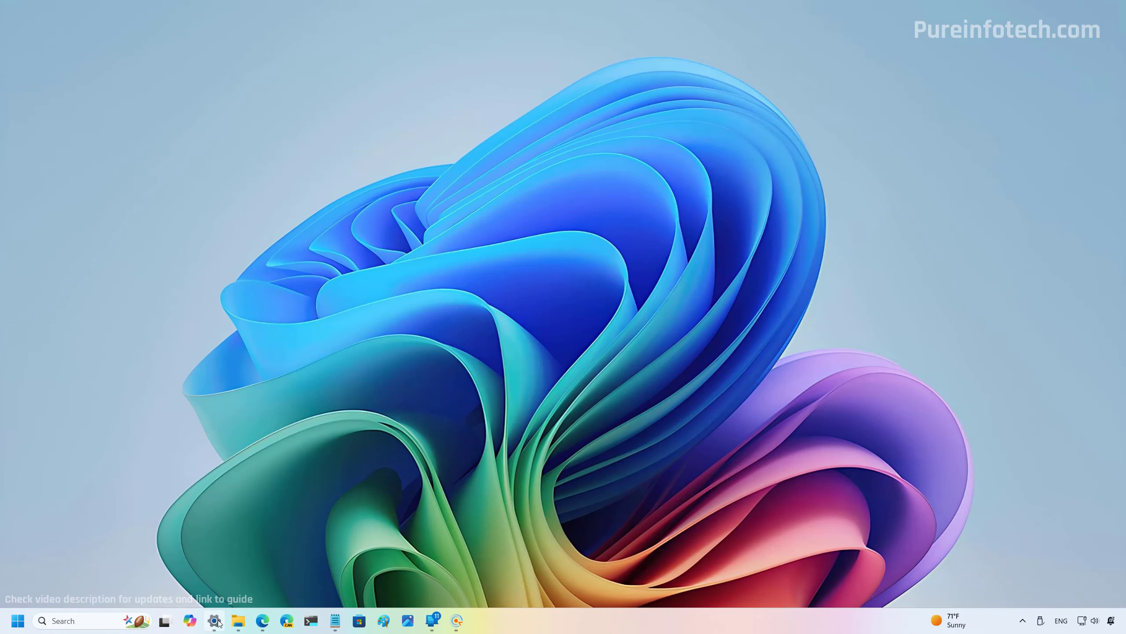
Open the For developers page of the System settings and expand the Enable sudo options
click(214, 621)
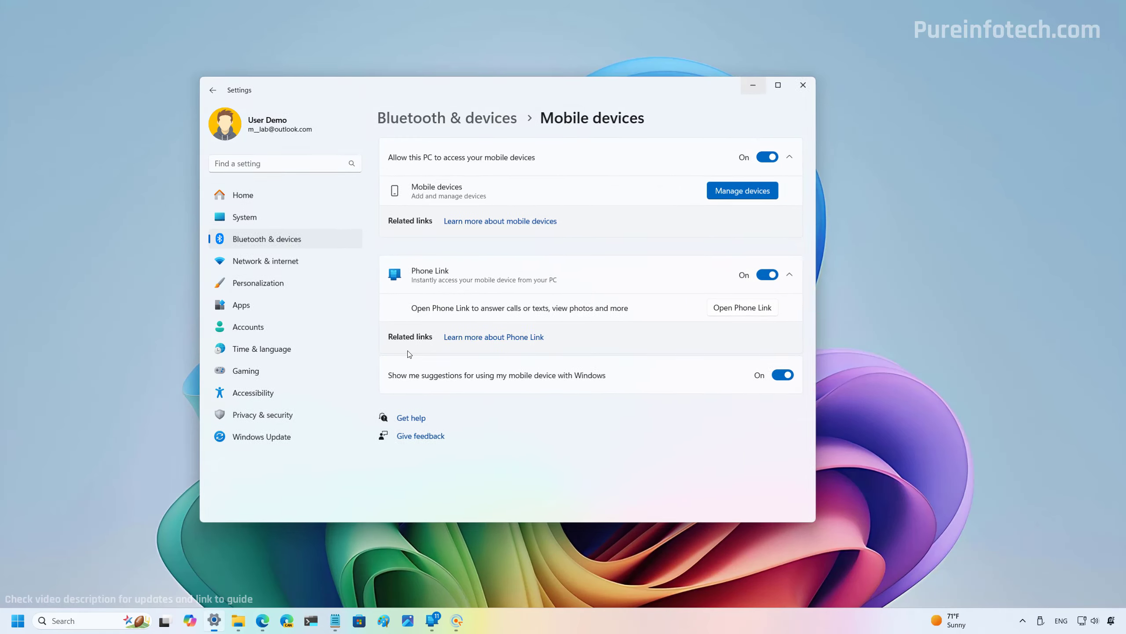
click(261, 217)
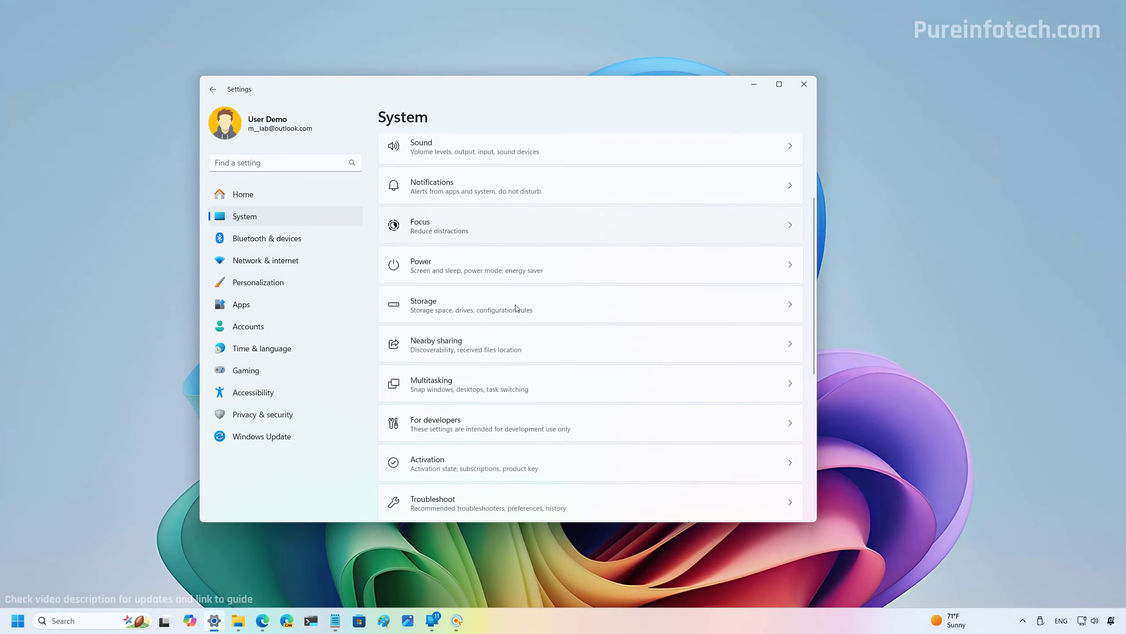
scroll(488, 301, down, 4)
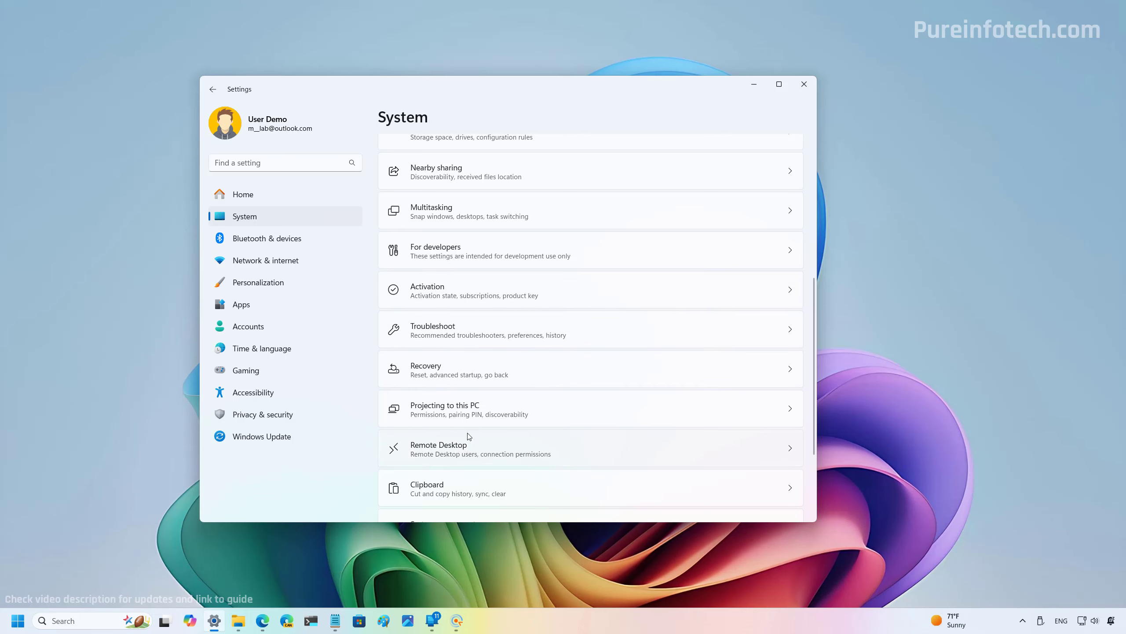
click(485, 249)
scroll(767, 367, down, 5)
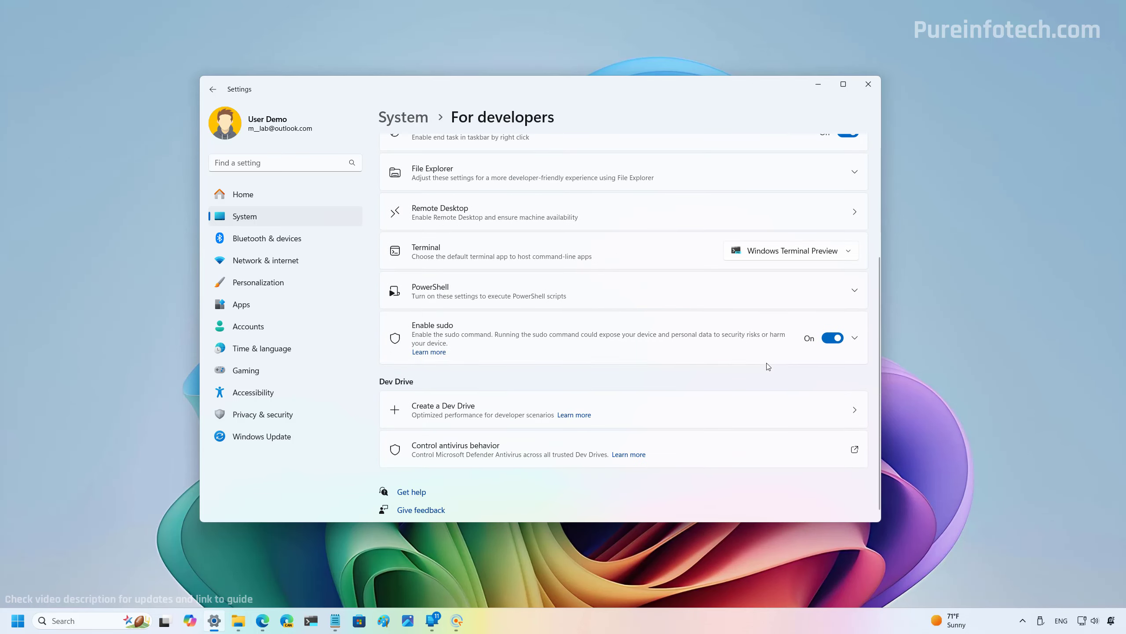
click(709, 334)
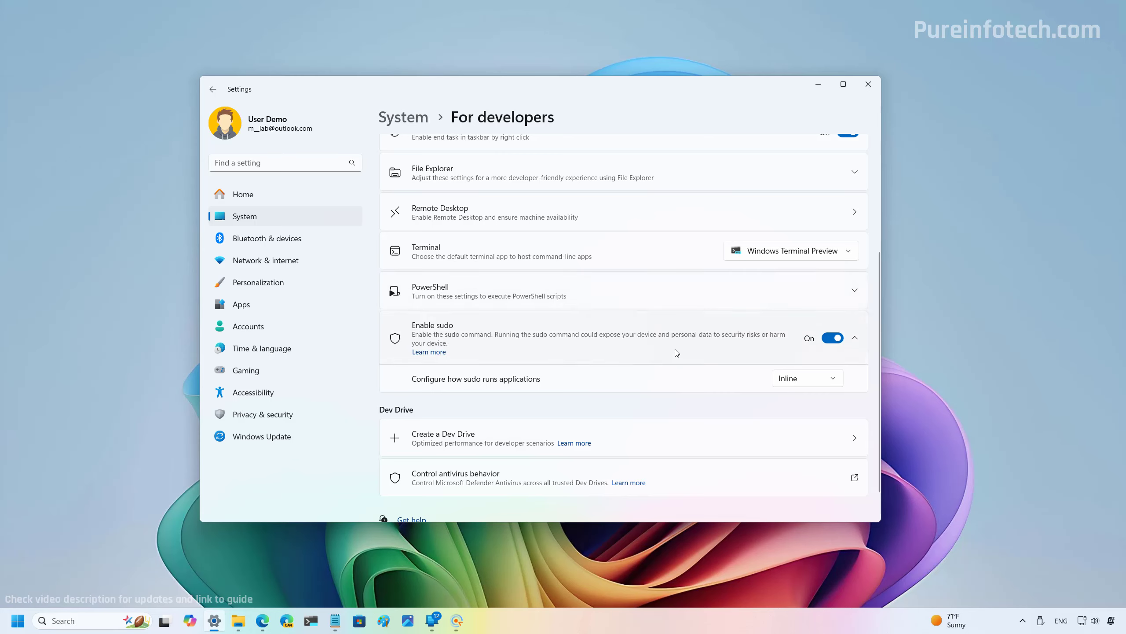
Turn the sudo command off and on again, and configure it to run applications Inline
click(832, 338)
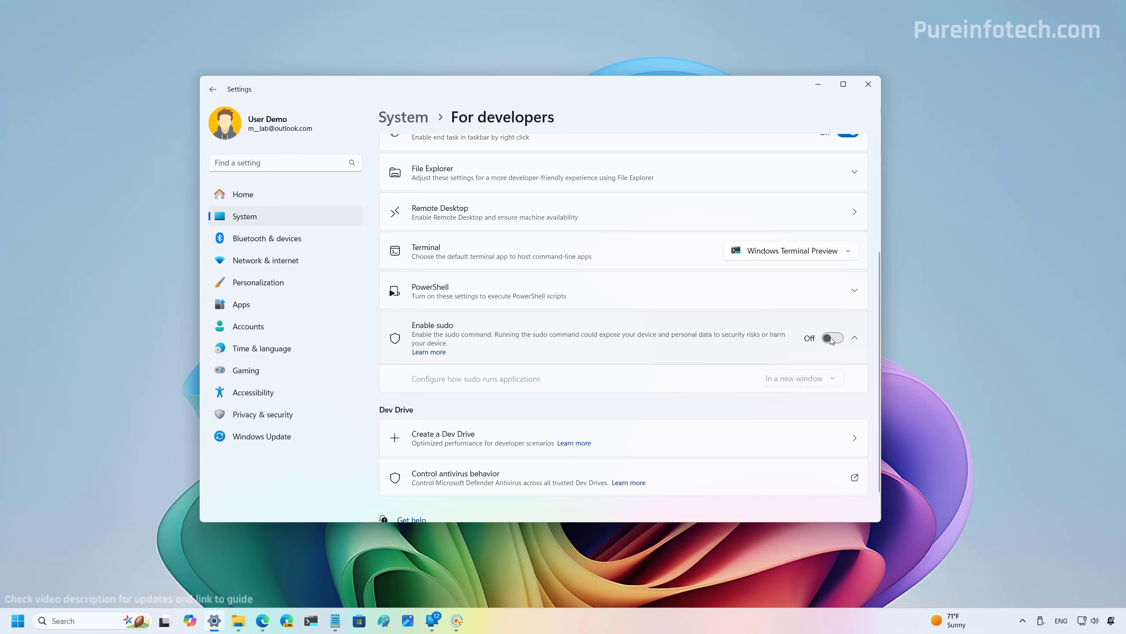
click(832, 338)
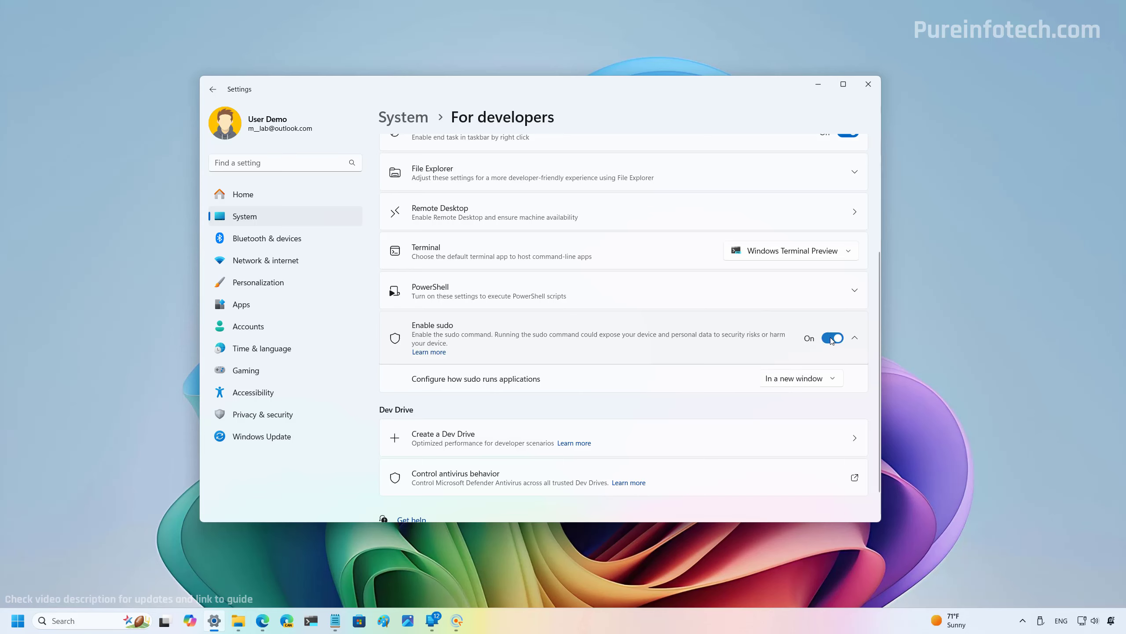
click(799, 382)
click(784, 420)
Switch to a Command Prompt terminal and display the help for the sudo command with sudo /?
click(319, 619)
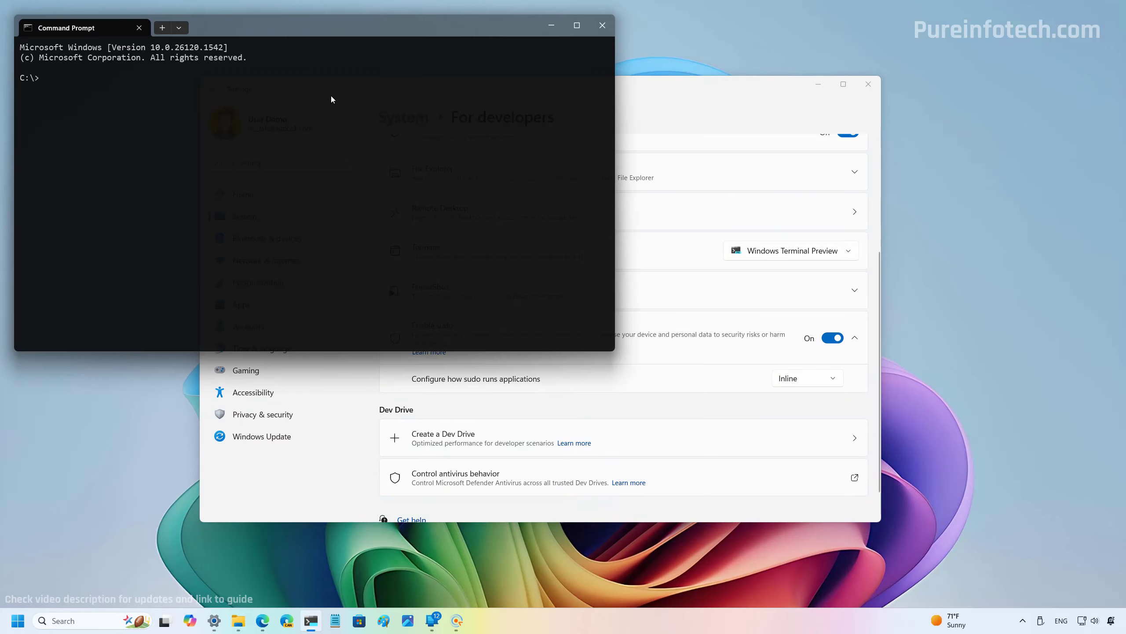
drag(309, 27, 464, 201)
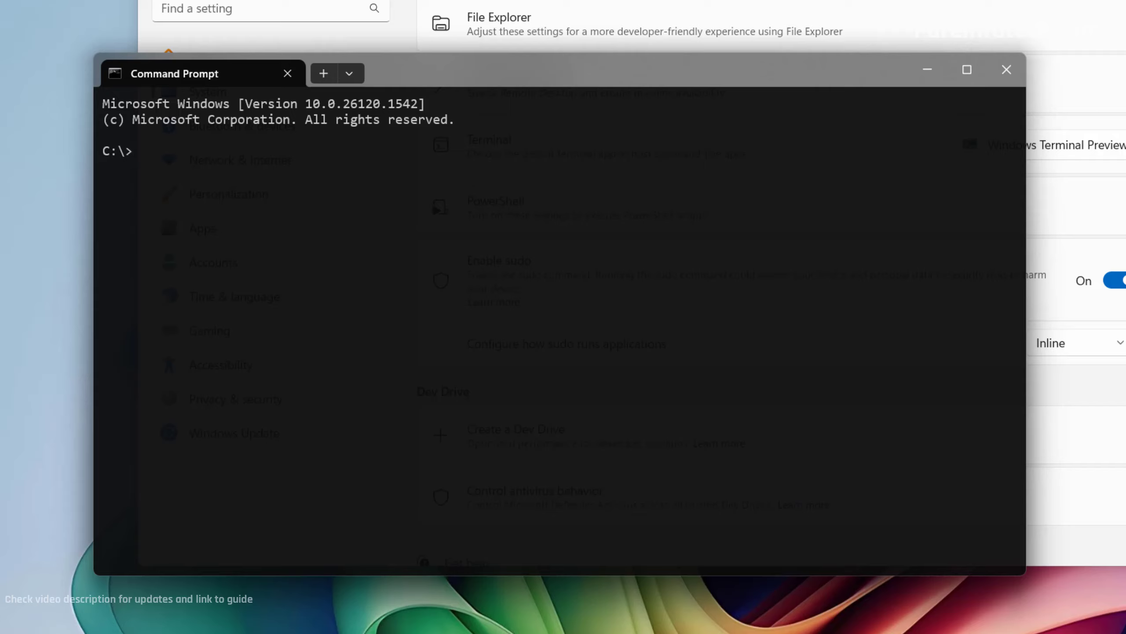
text(sudo /?)
key(Return)
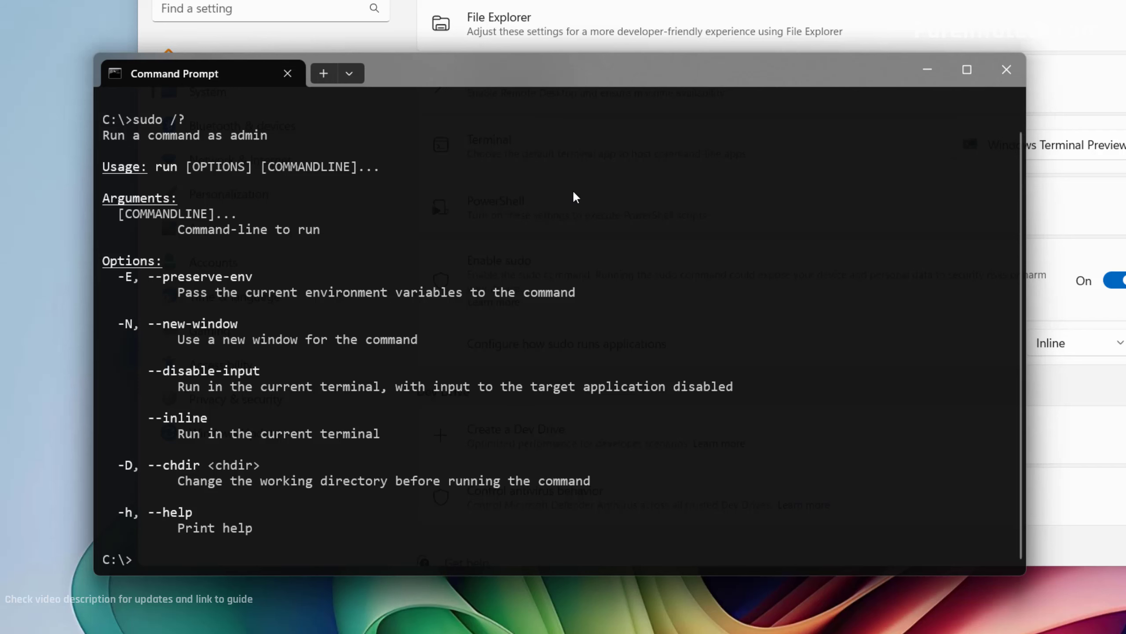
List the contents of C:\ and try to delete mycode.txt without elevation
text(dir)
key(Return)
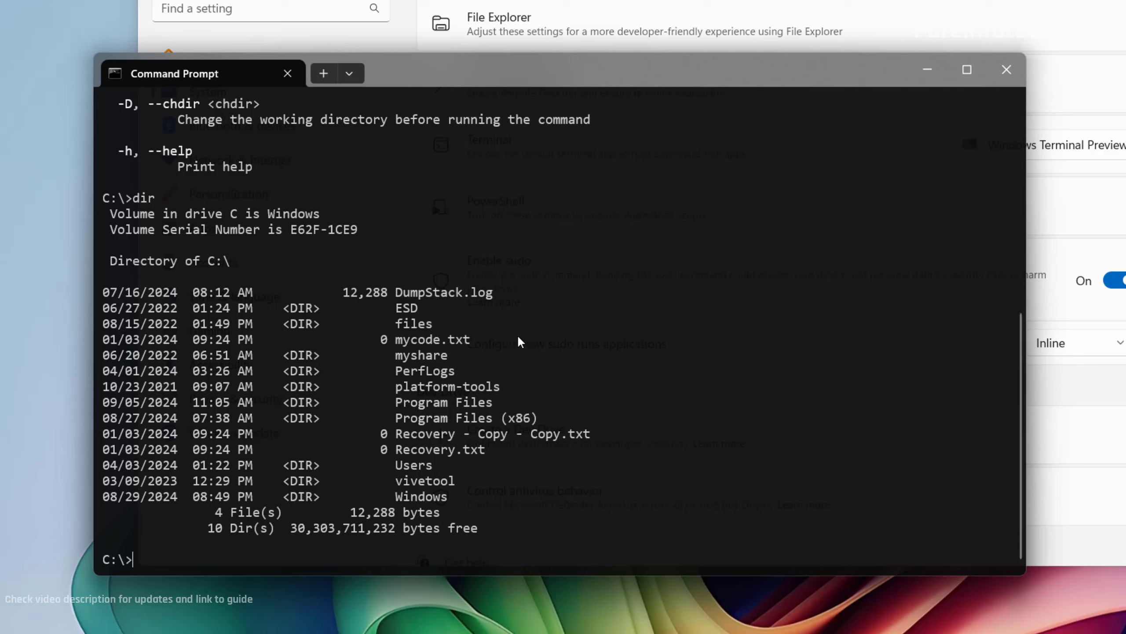
text(del mycode.txt)
key(Return)
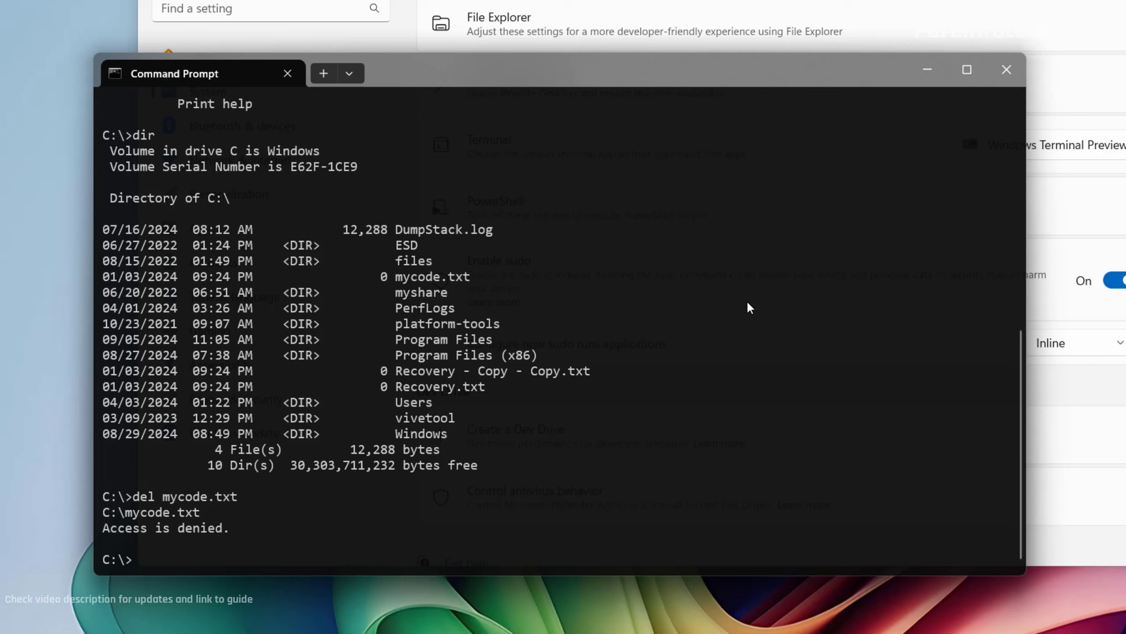
Delete the file with administrator rights by running sudo del mycode.txt
text(del mycode.txt)
key(Left)
key(Left)
key(Left)
key(Left)
key(Left)
key(Left)
key(Left)
key(Left)
key(Left)
key(Left)
key(Left)
key(Left)
key(Left)
key(Left)
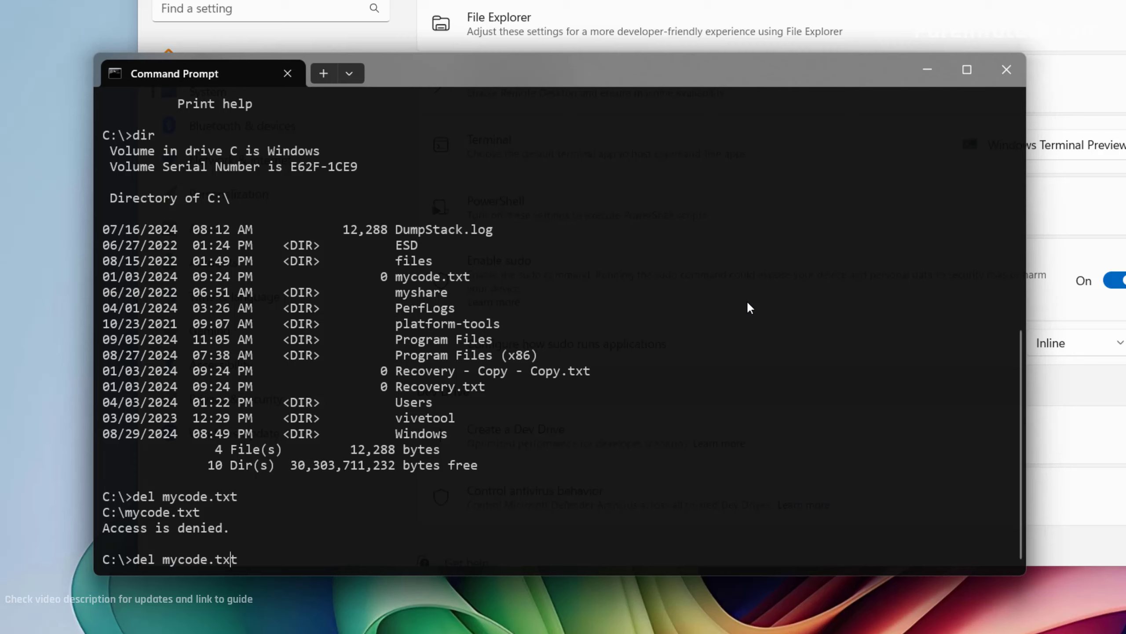
text(sudo)
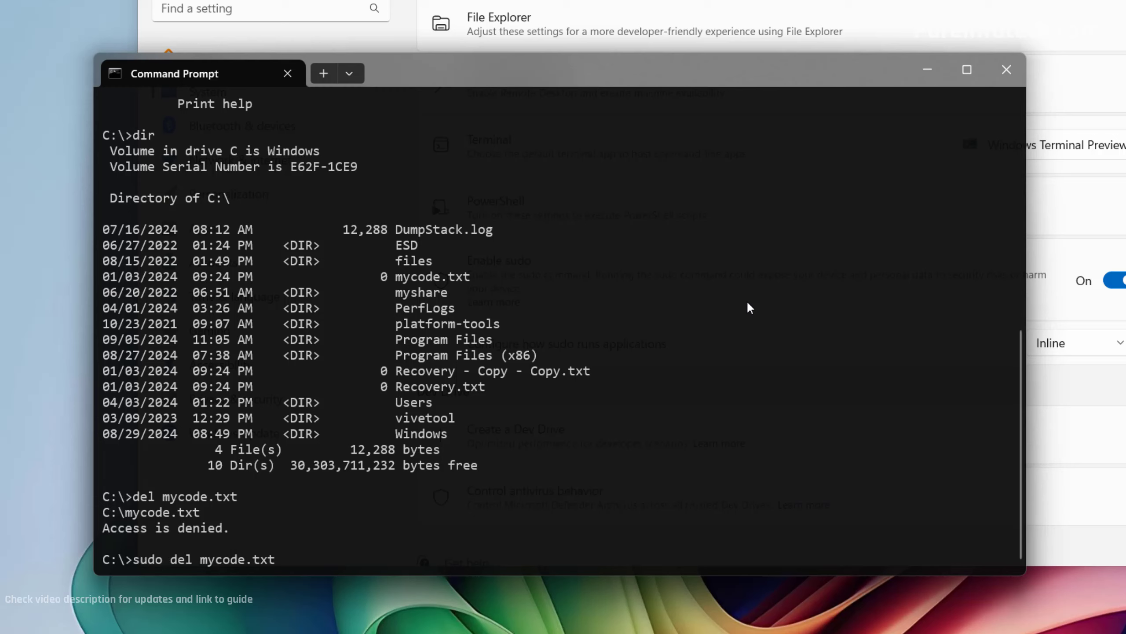
key(Return)
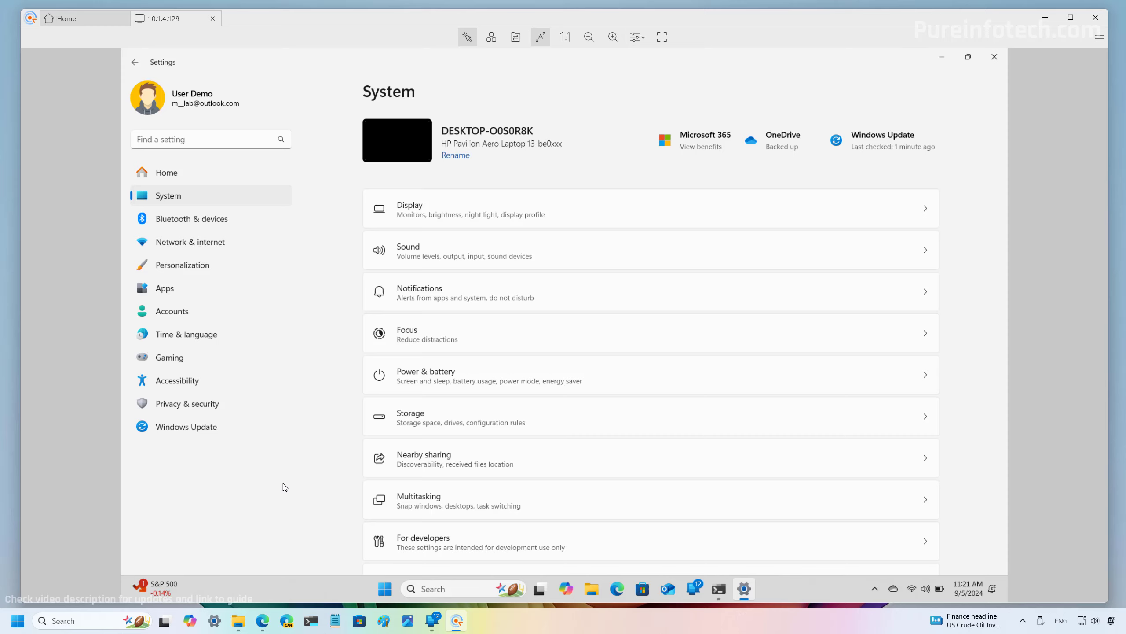
Open the remote laptop's Power & battery settings and review the Energy saver options there and in the local computer's Settings
click(474, 374)
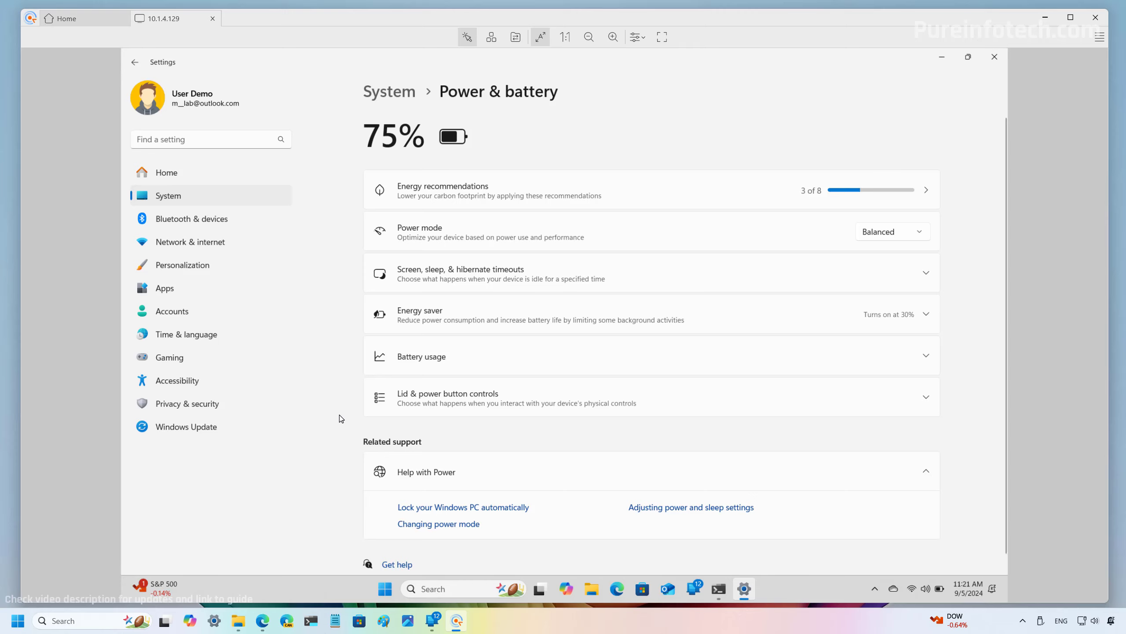
click(456, 311)
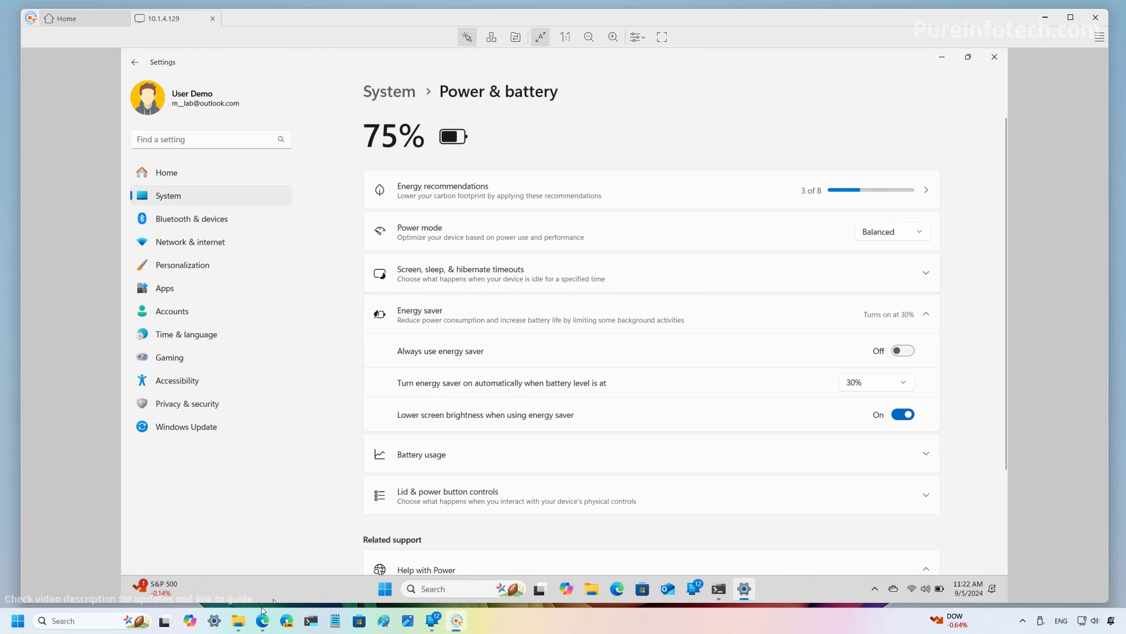
click(220, 626)
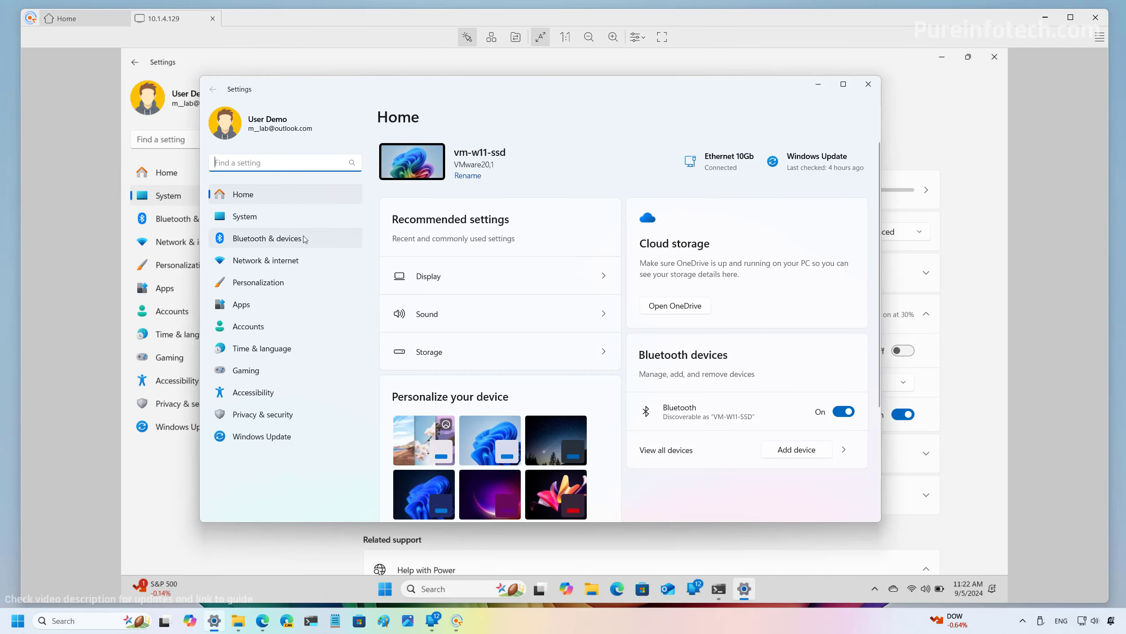
click(461, 285)
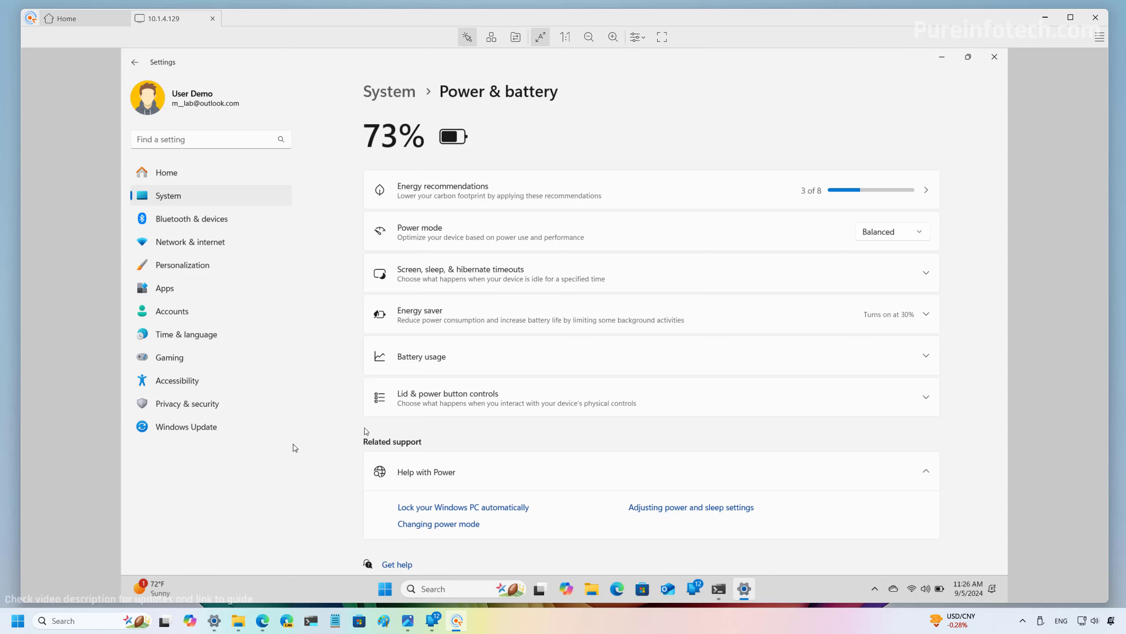
Review the available power button and lid actions on the laptop, and the power button actions in the local computer's Power settings
click(456, 401)
scroll(456, 400, down, 3)
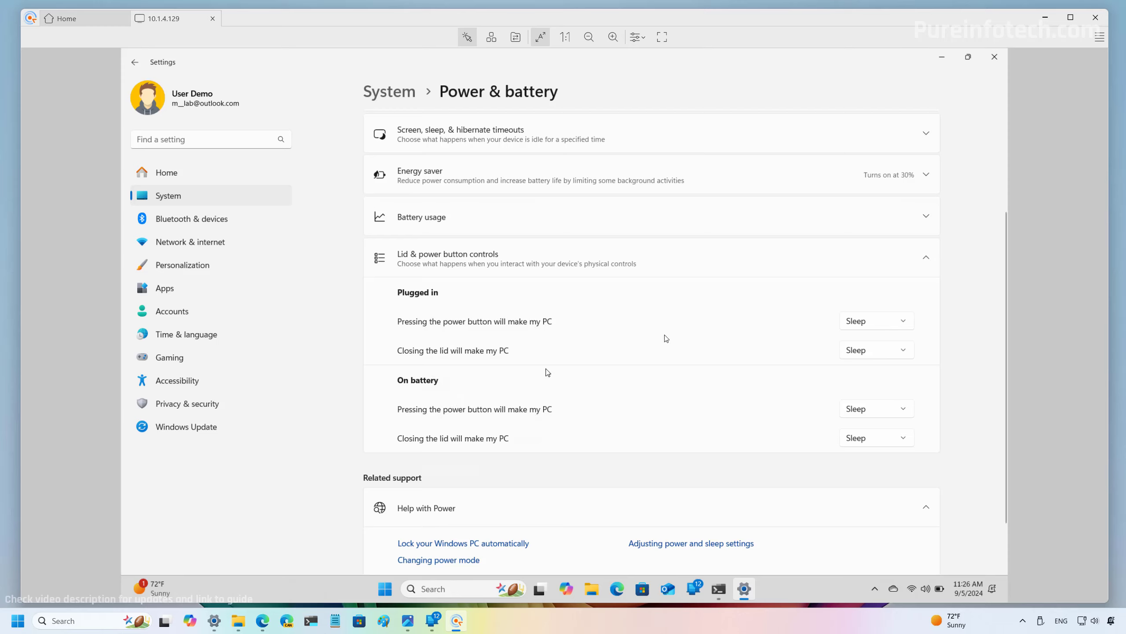
click(862, 325)
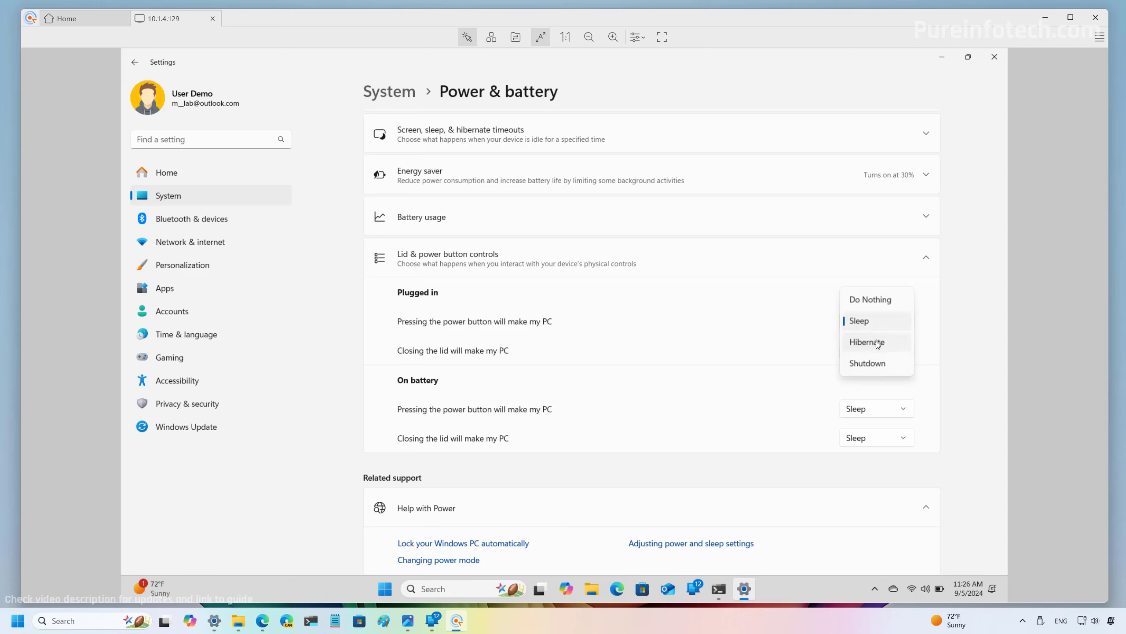
click(810, 355)
click(891, 351)
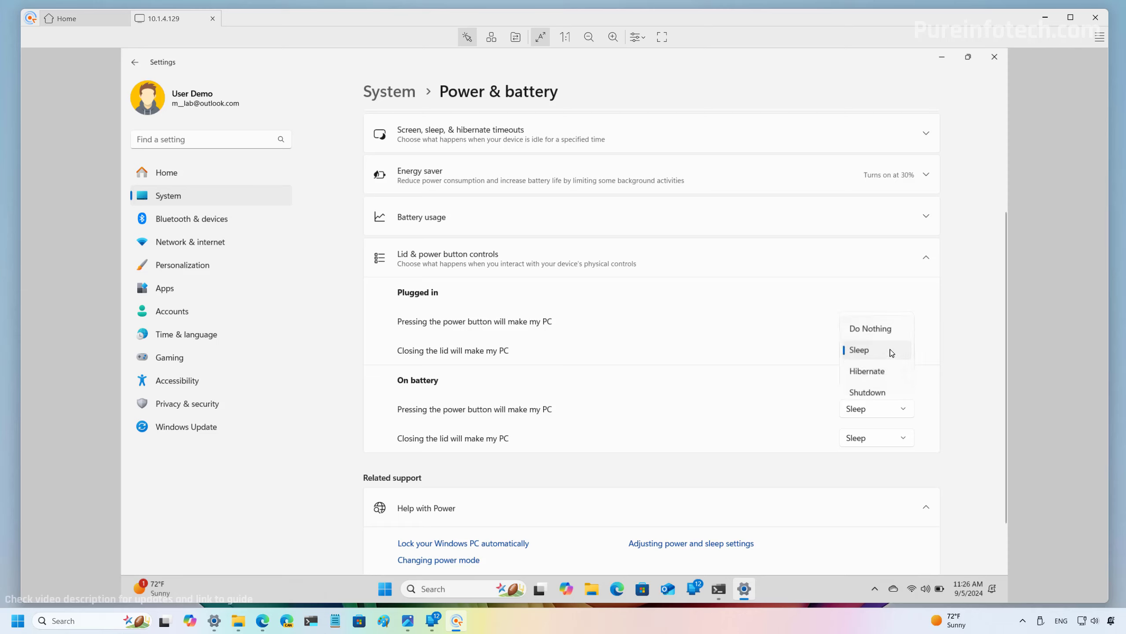
click(891, 349)
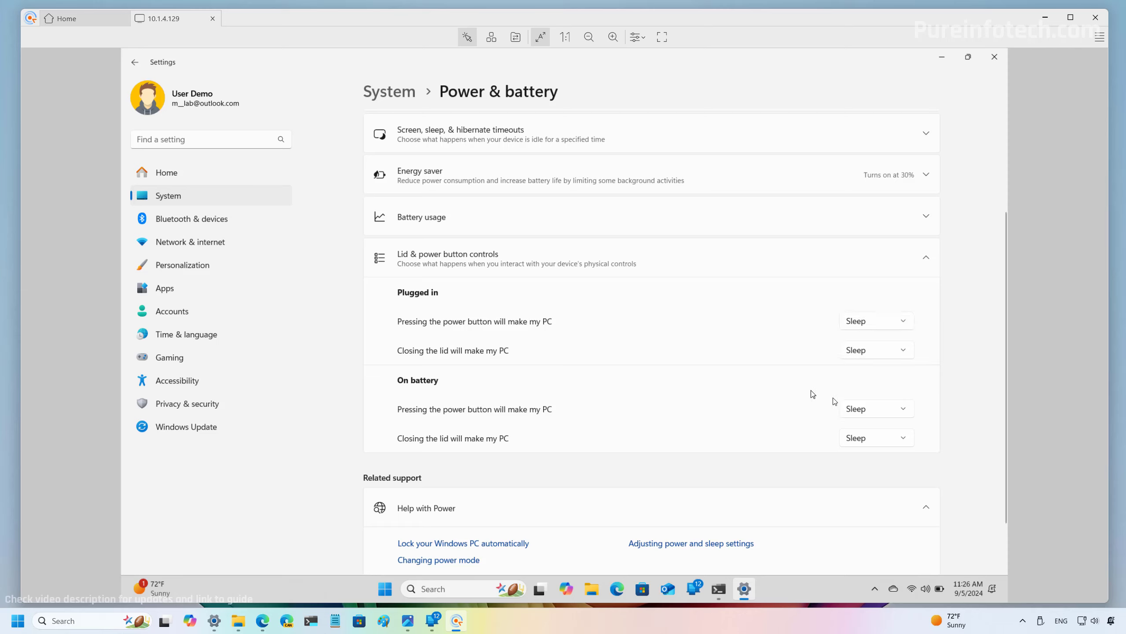
click(857, 409)
click(770, 399)
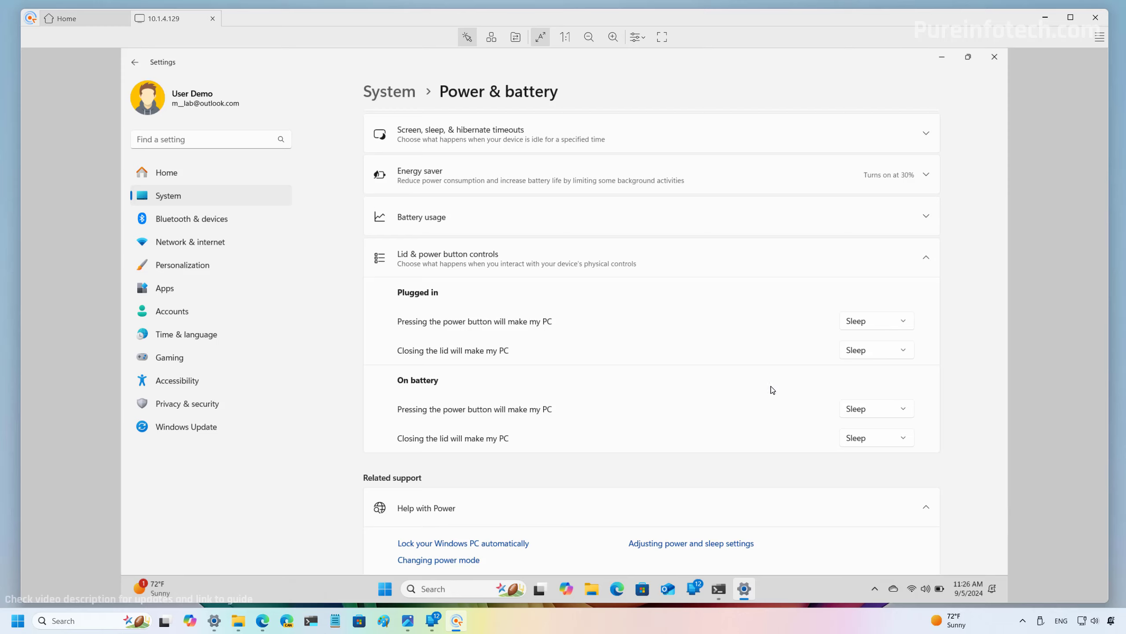
click(219, 624)
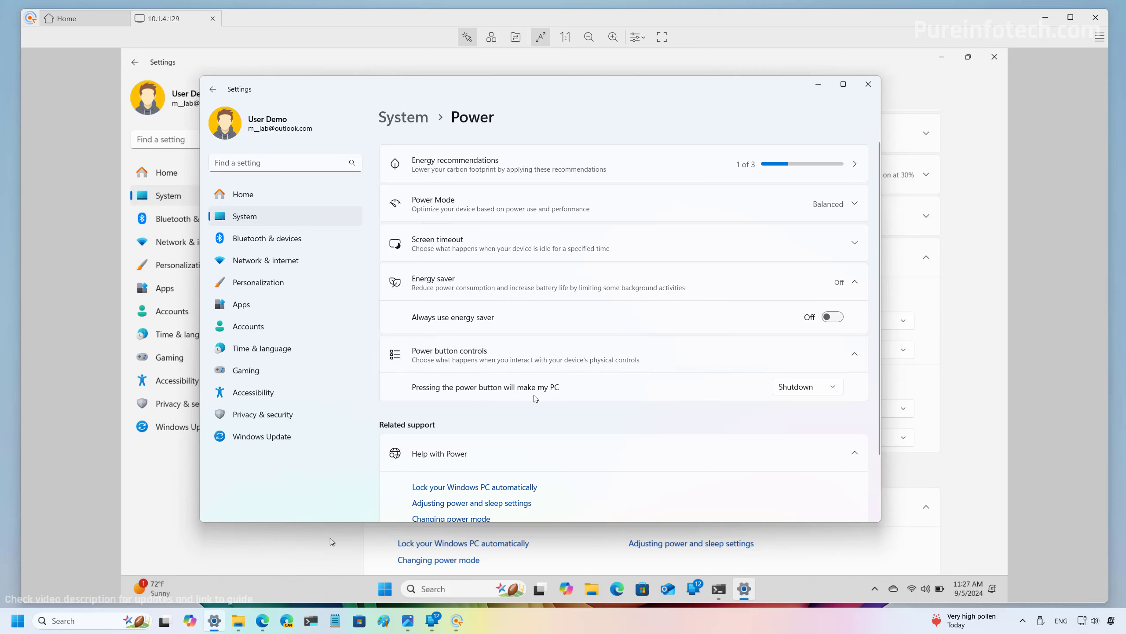
click(813, 392)
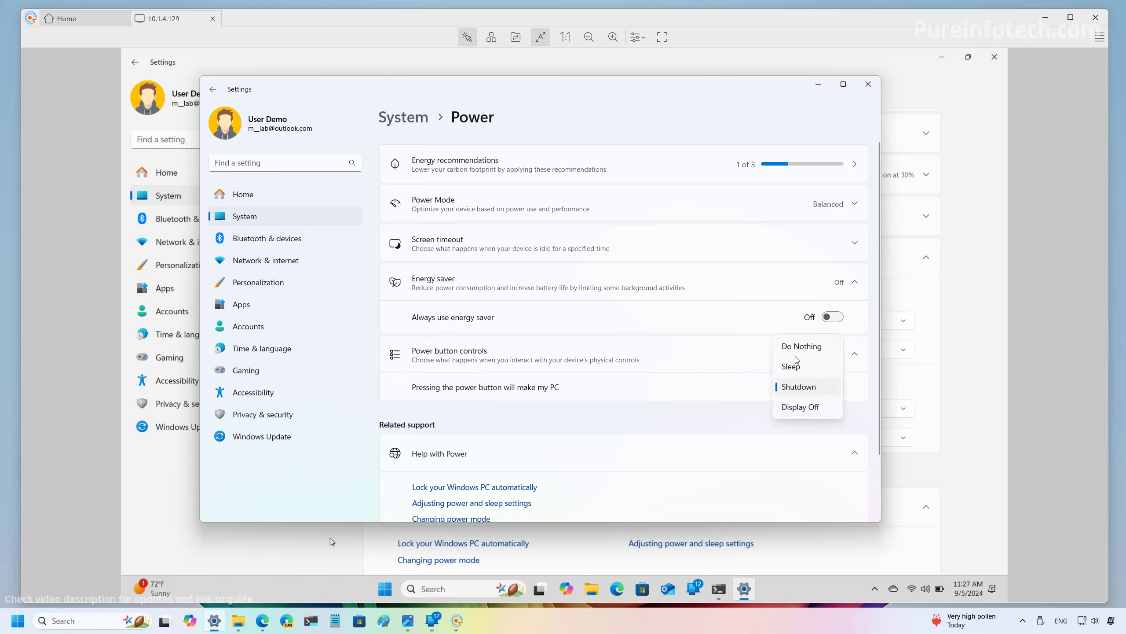
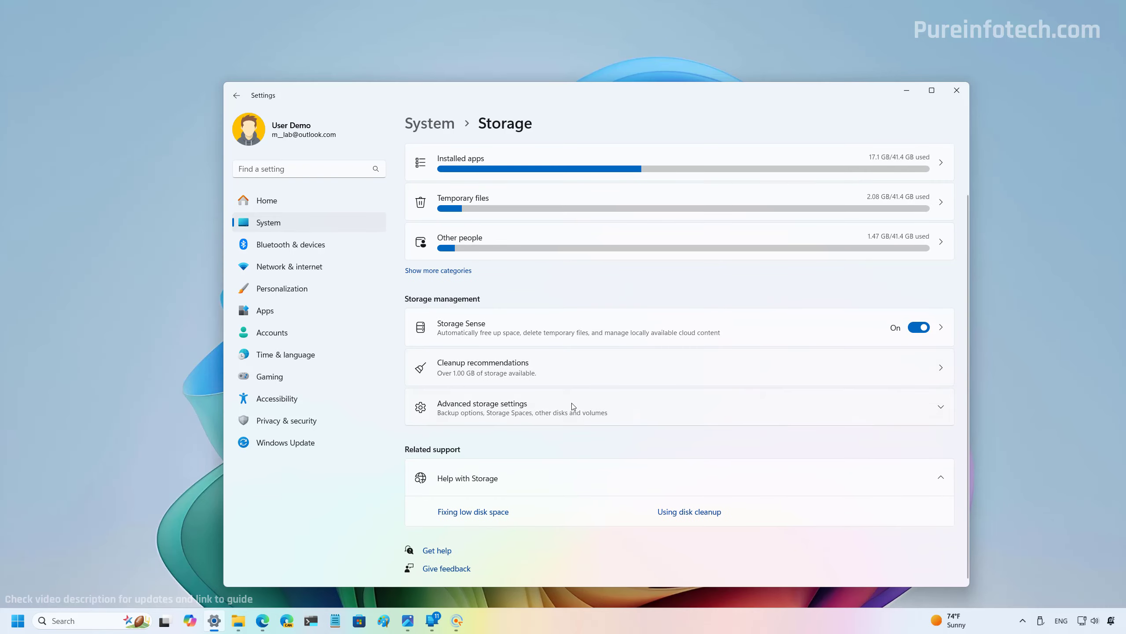
Open the storage pool in Storage Spaces from the advanced storage settings and delete the pool
click(508, 407)
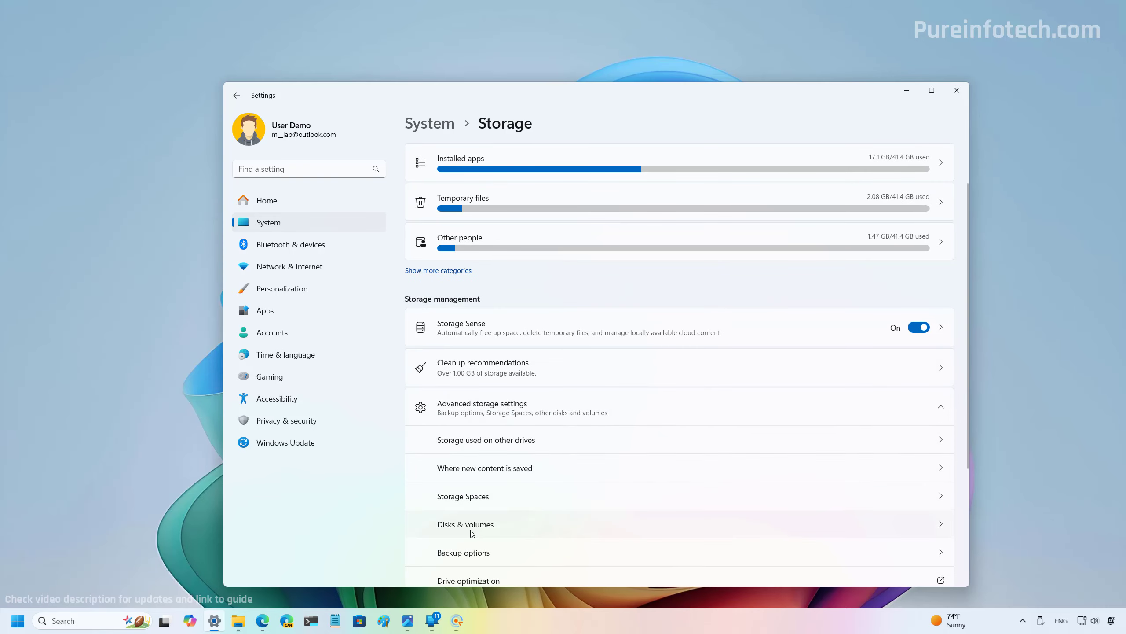
click(475, 502)
click(557, 263)
click(538, 328)
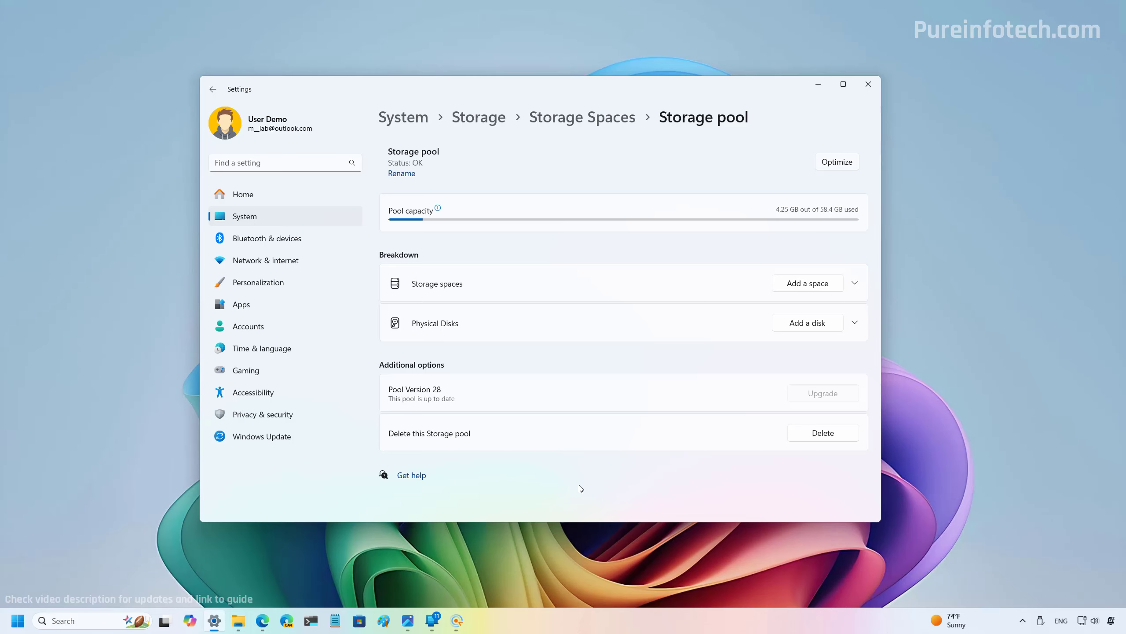
click(822, 436)
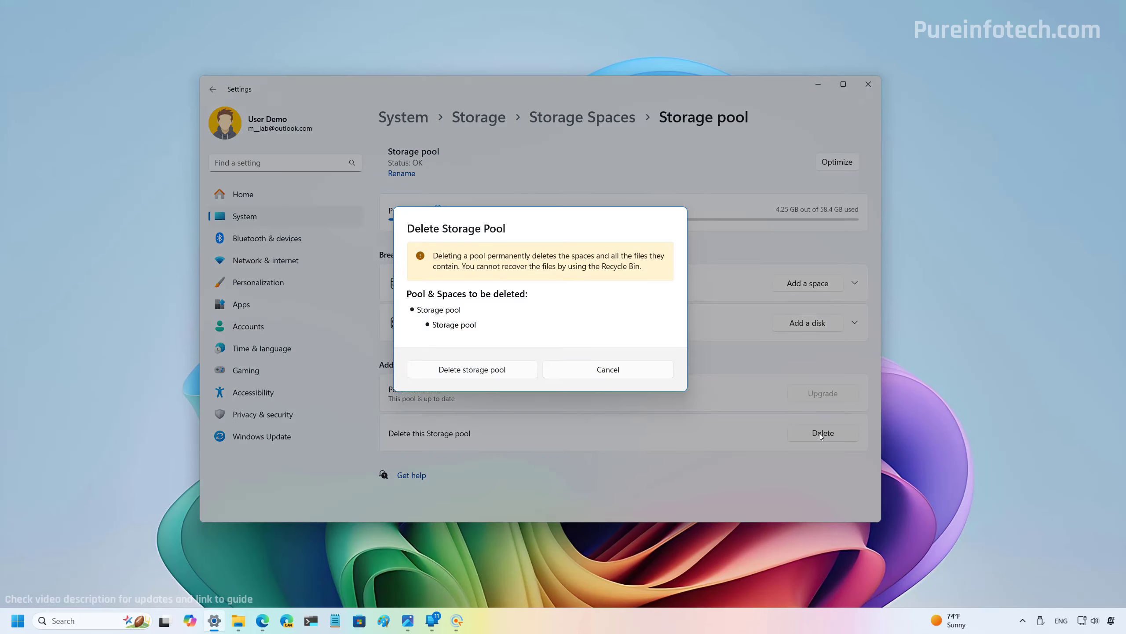
click(463, 369)
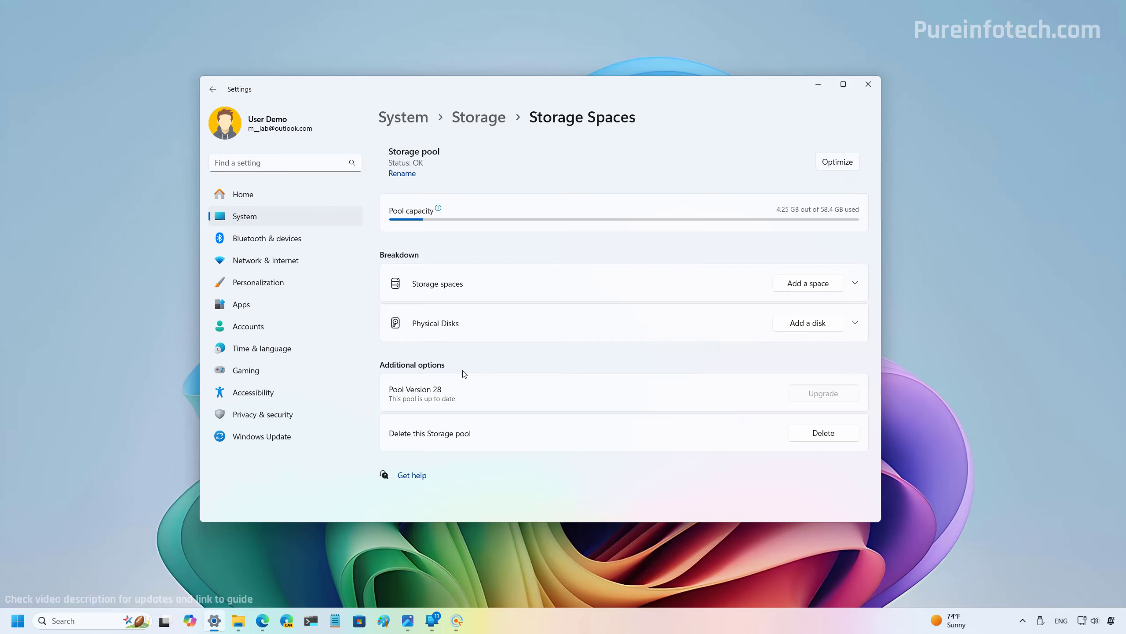
Open Color management from the Display settings, select Display 1: Wired Display, and add a color profile file
click(251, 178)
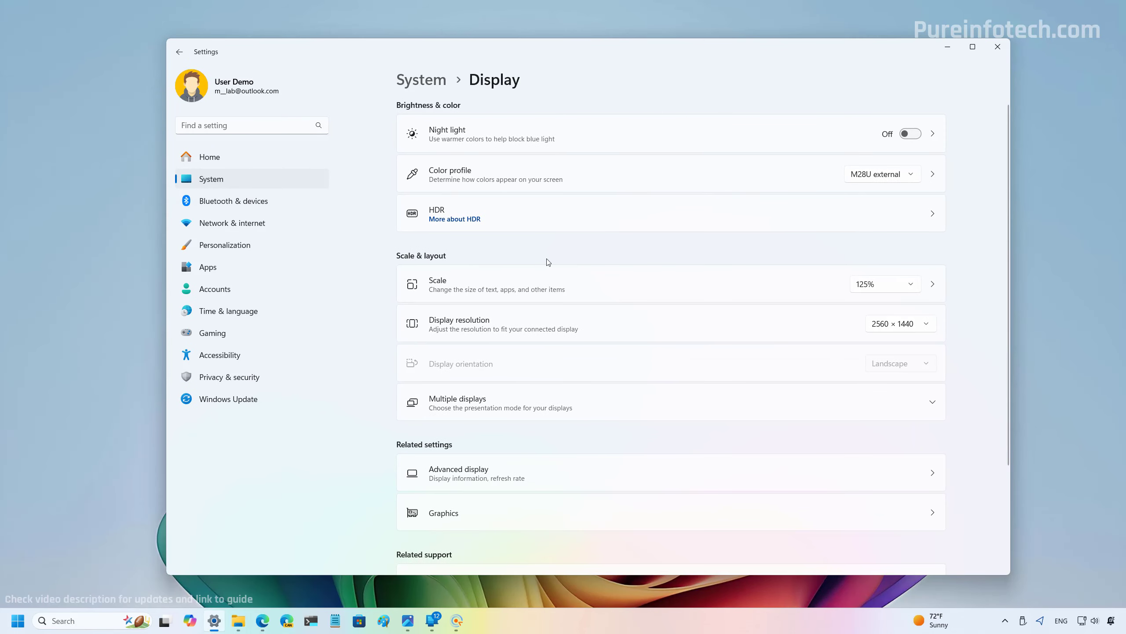
click(493, 174)
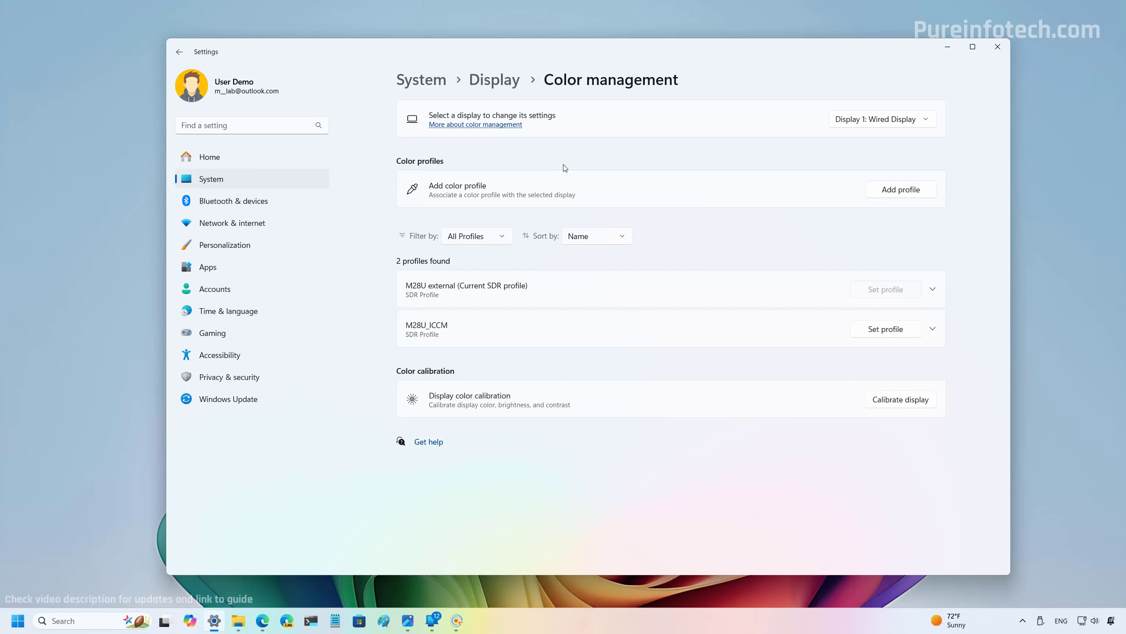
click(883, 123)
click(884, 125)
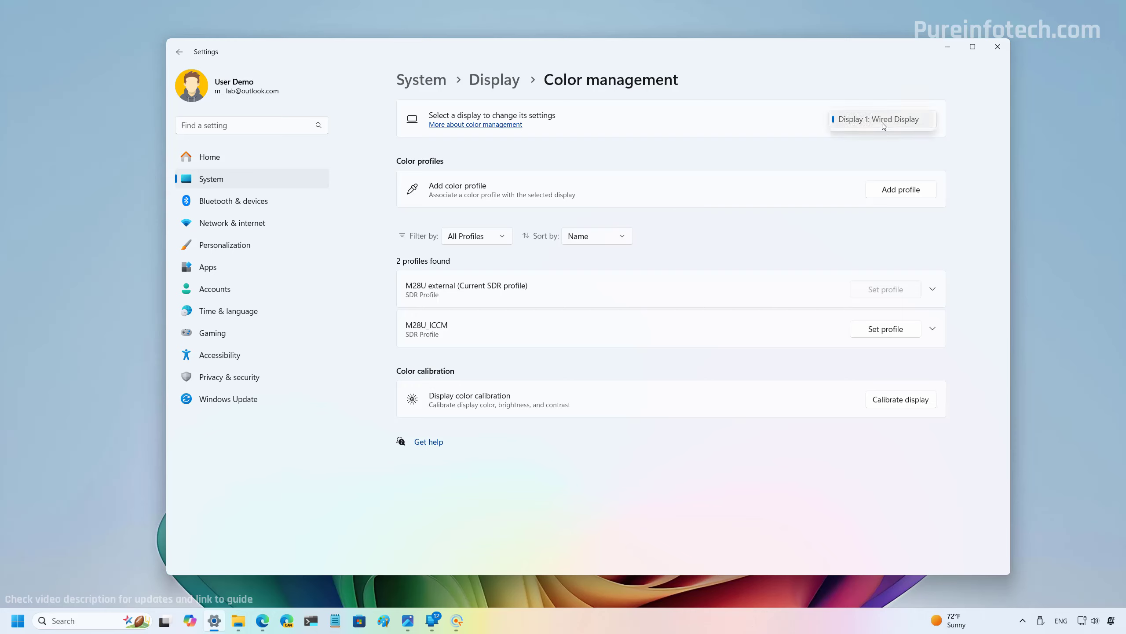
click(897, 192)
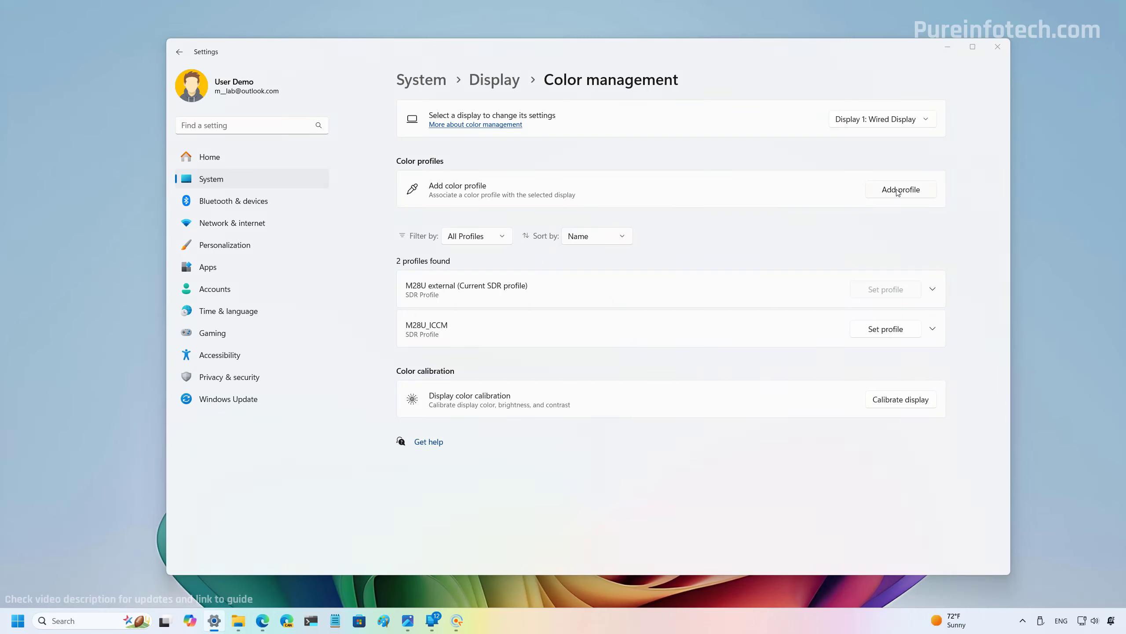
double_click(330, 124)
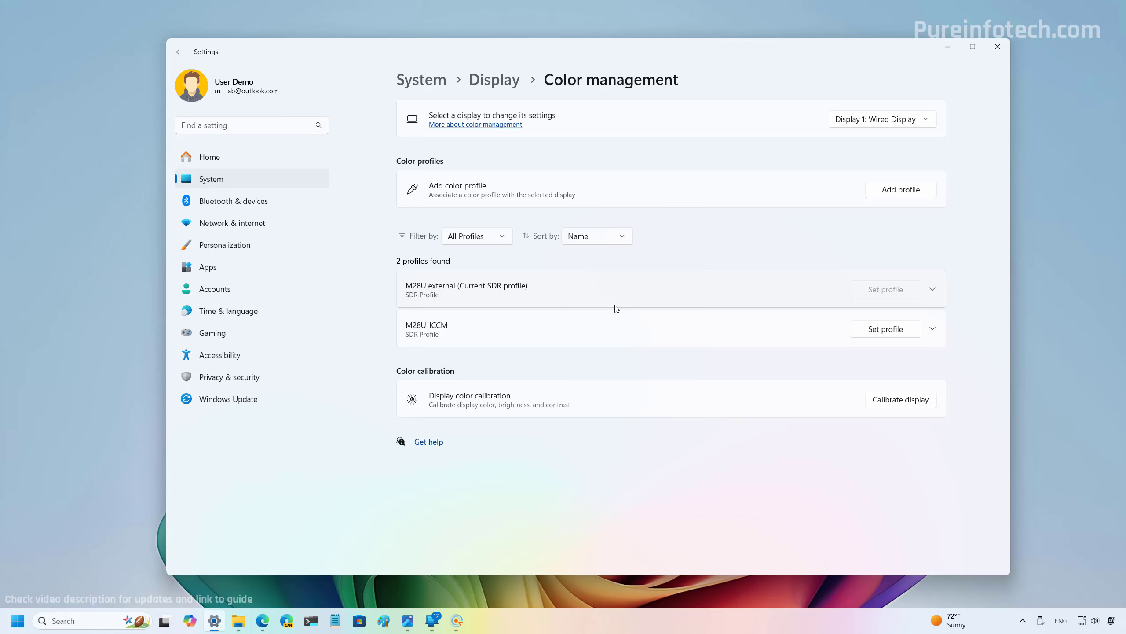
Set M28U_ICCM as the display's color profile and launch the display color calibration
click(816, 328)
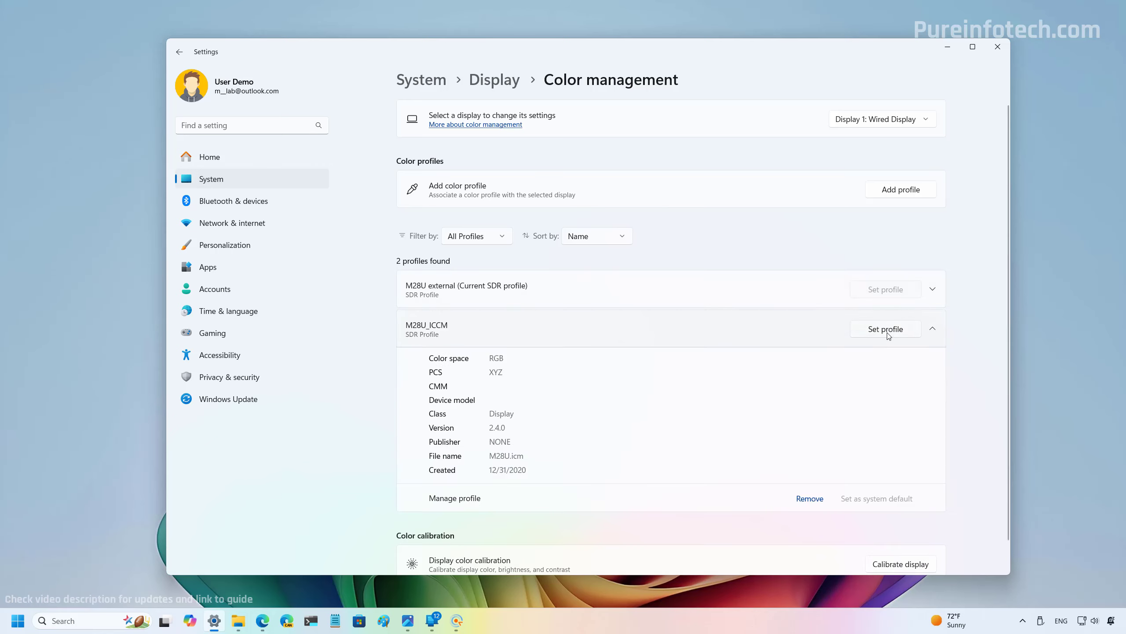
click(887, 332)
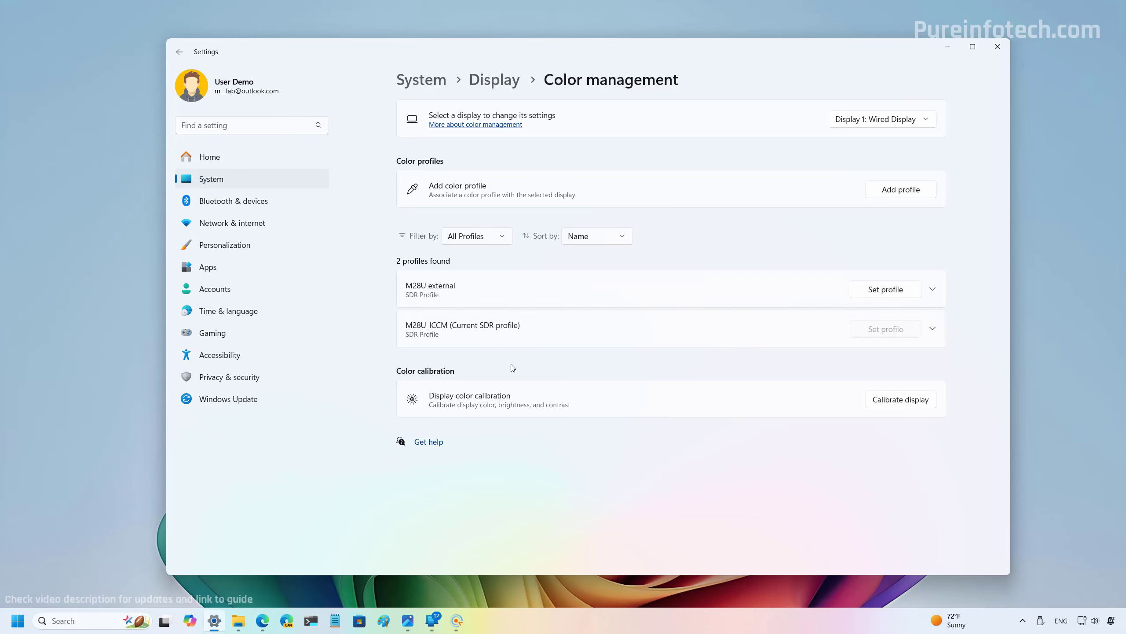
click(914, 401)
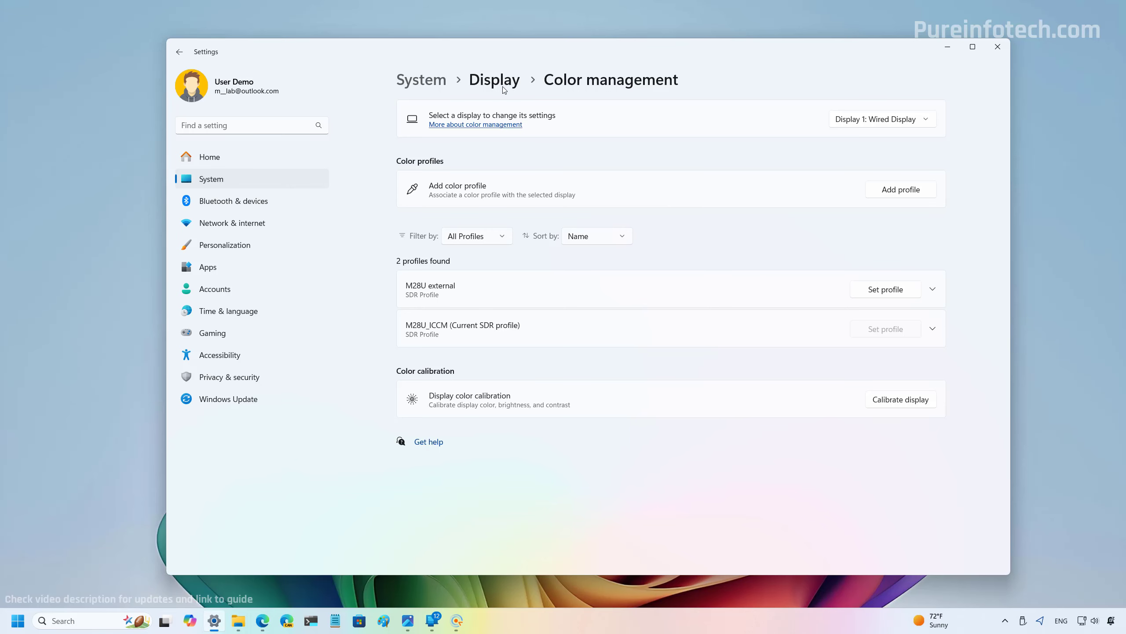
Open the Graphics page of the Display settings and expand the Camera app's custom settings
click(501, 85)
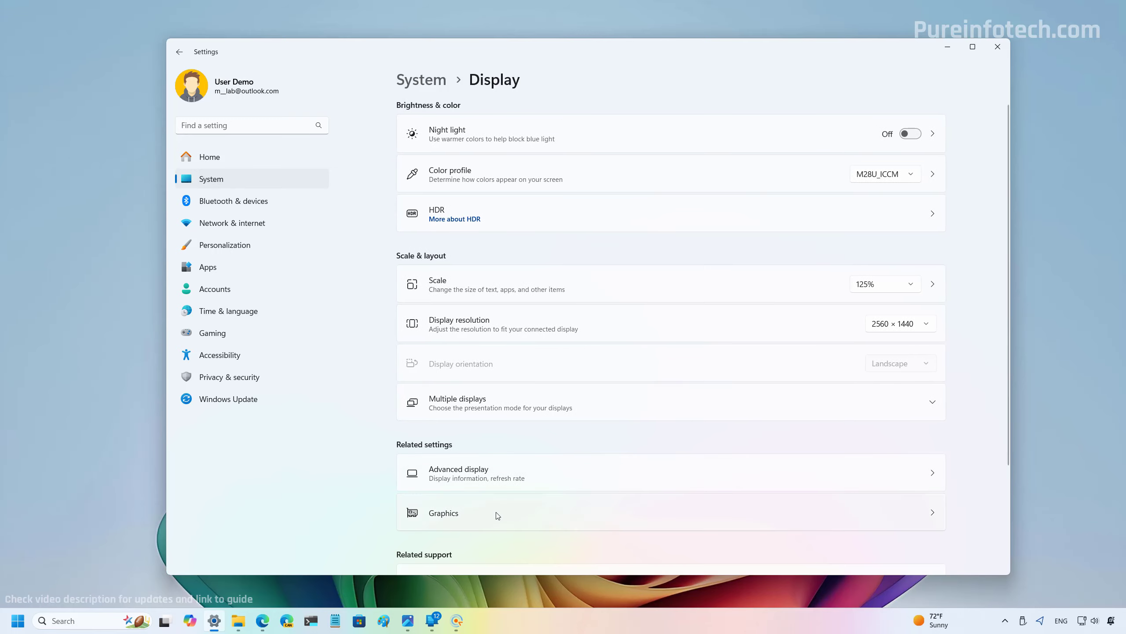
click(497, 515)
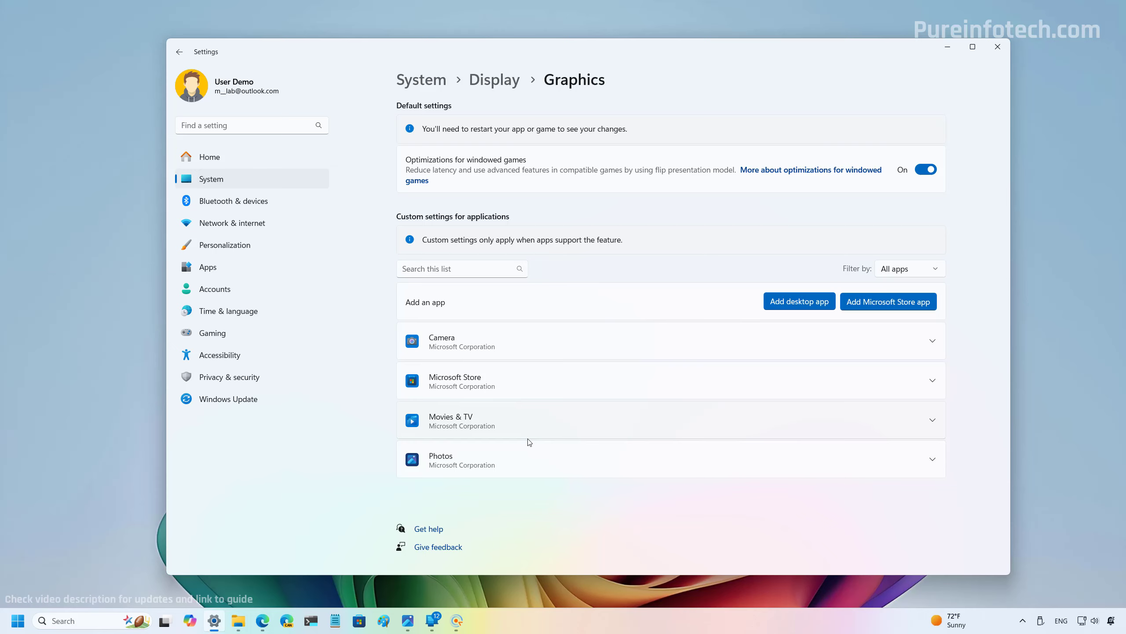
click(548, 348)
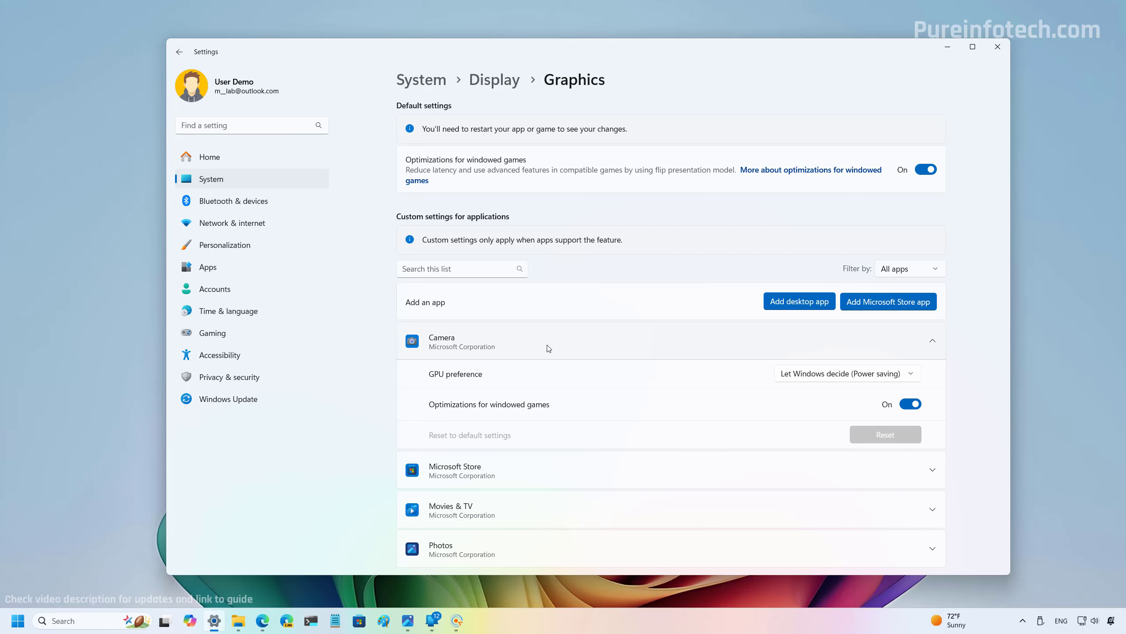
Set the Camera app's GPU preference to Power Saving (VMware SVGA 3D) and reset the app's graphics settings to default
click(808, 376)
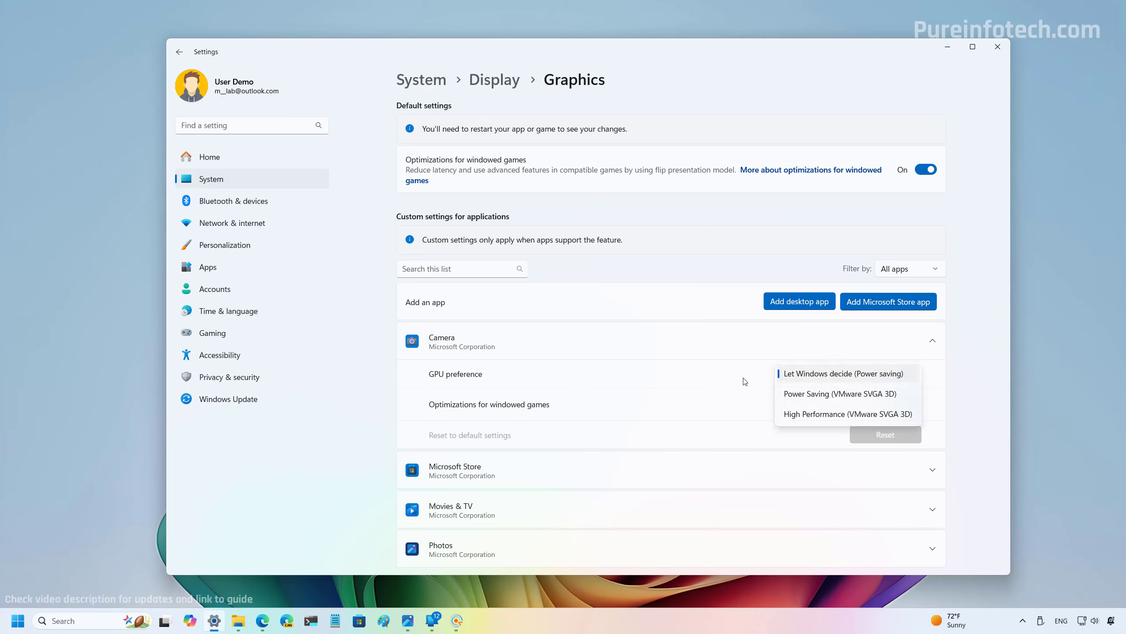
click(816, 394)
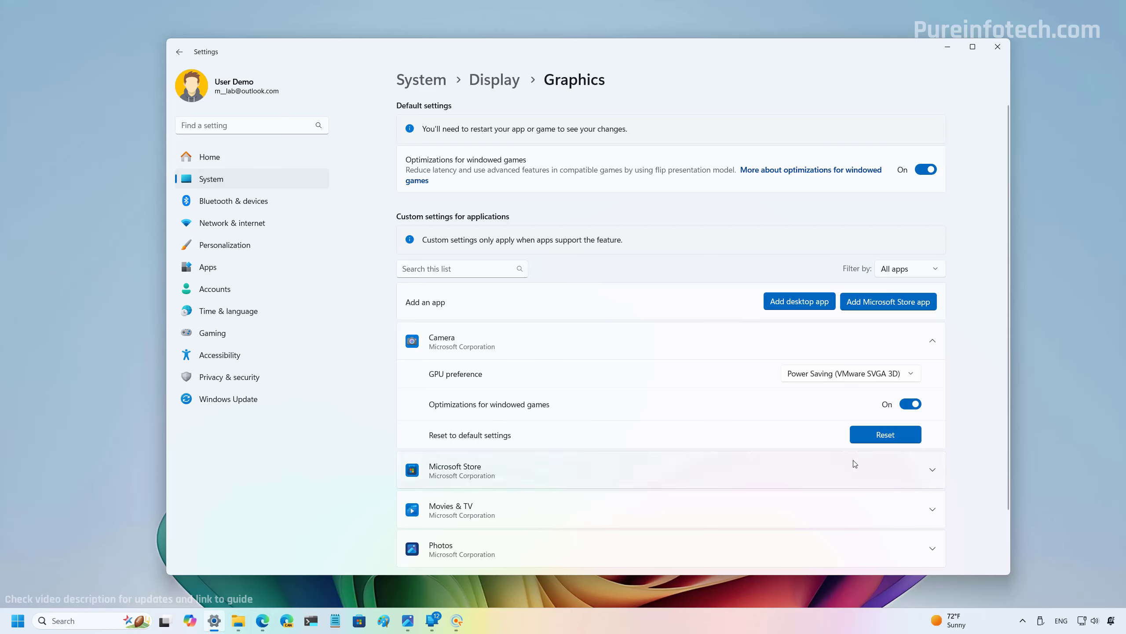
click(880, 435)
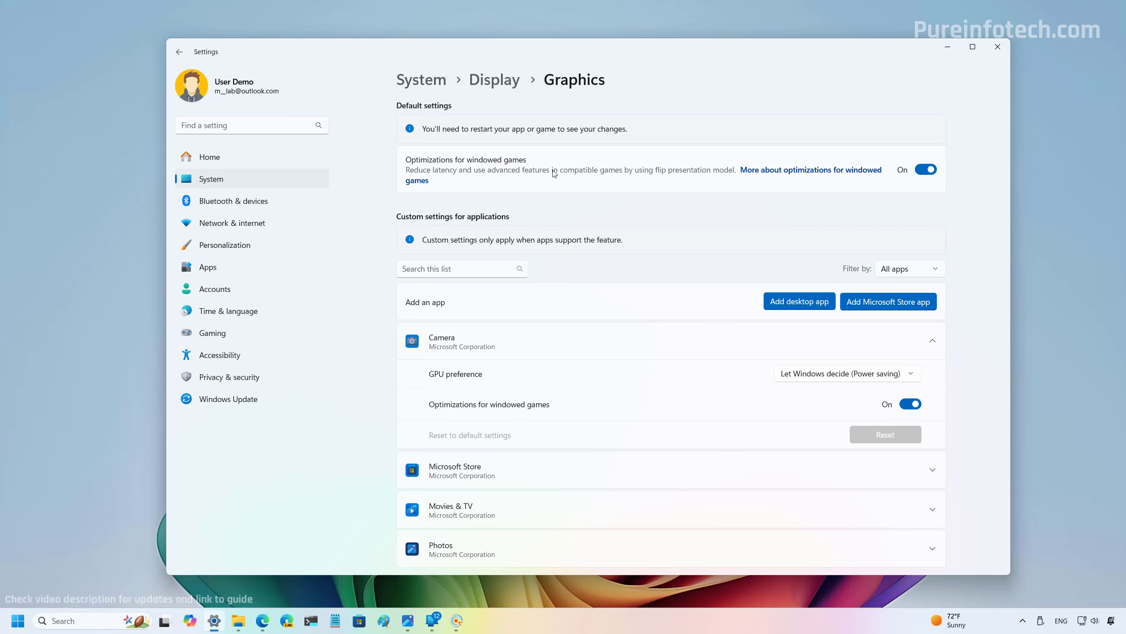
Open the Advanced display page of the Display settings and view the refresh rate options for Display 1: Wired Display
key(alt+Left)
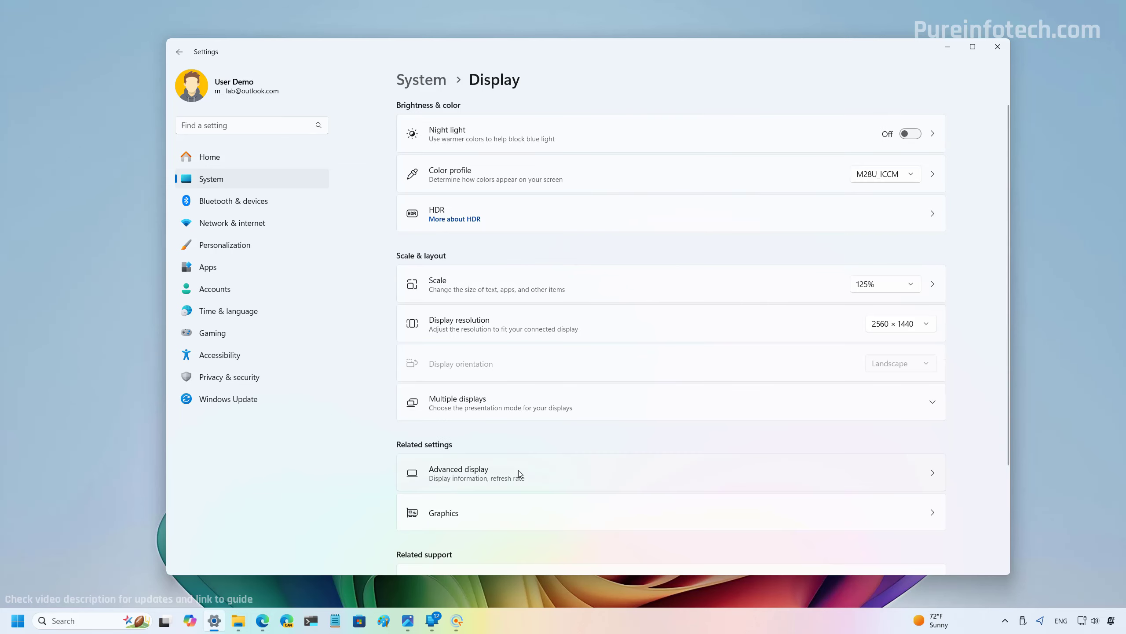
click(521, 475)
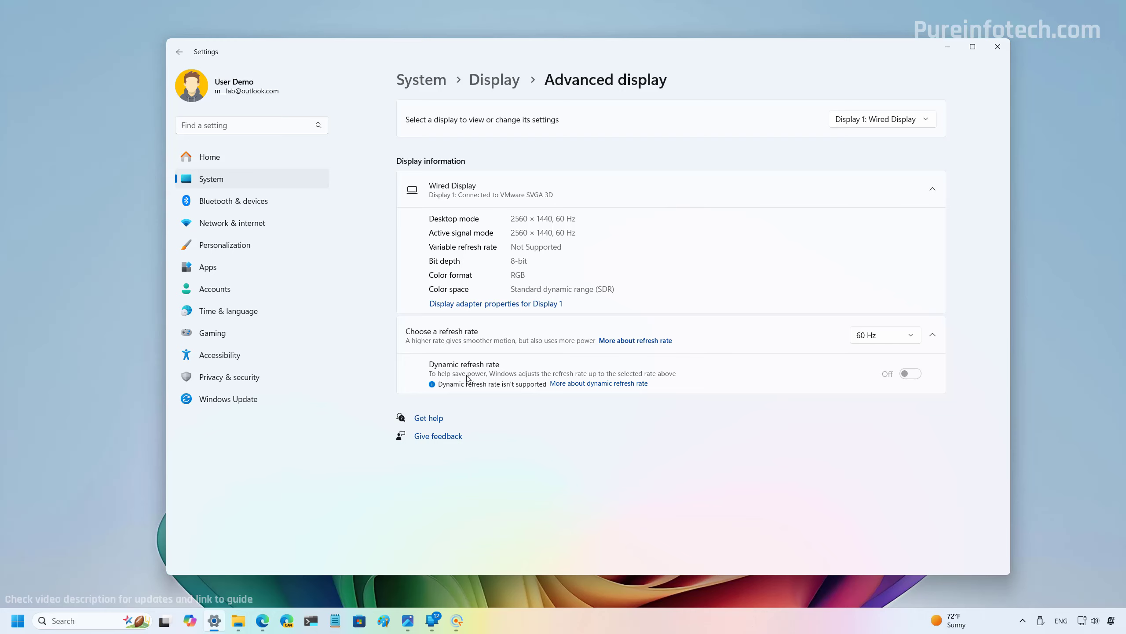
click(910, 338)
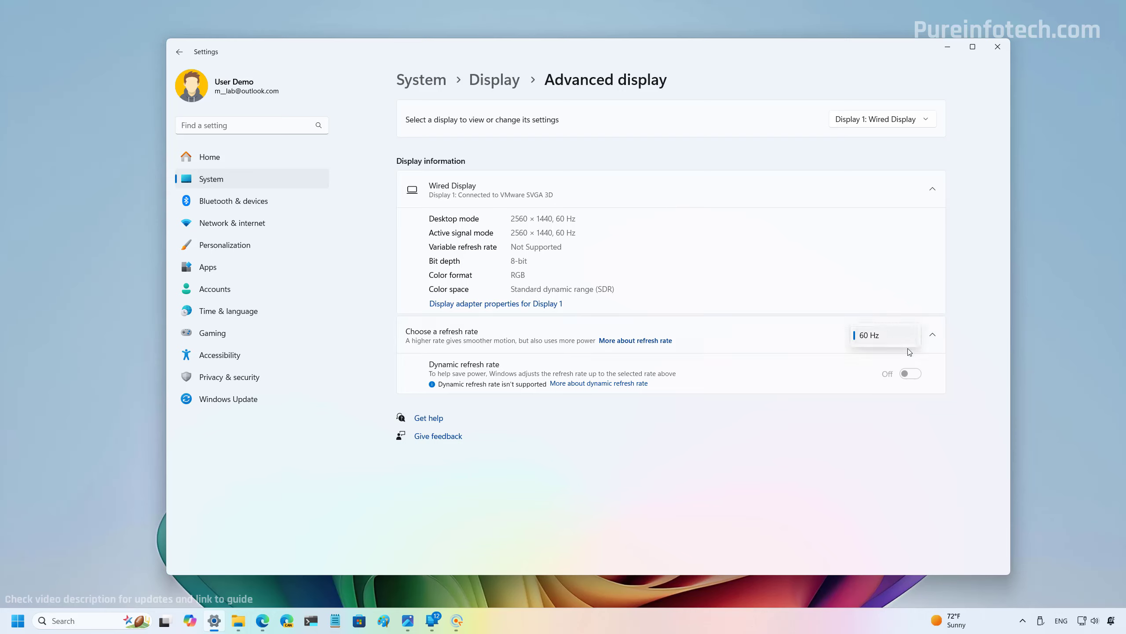
click(559, 373)
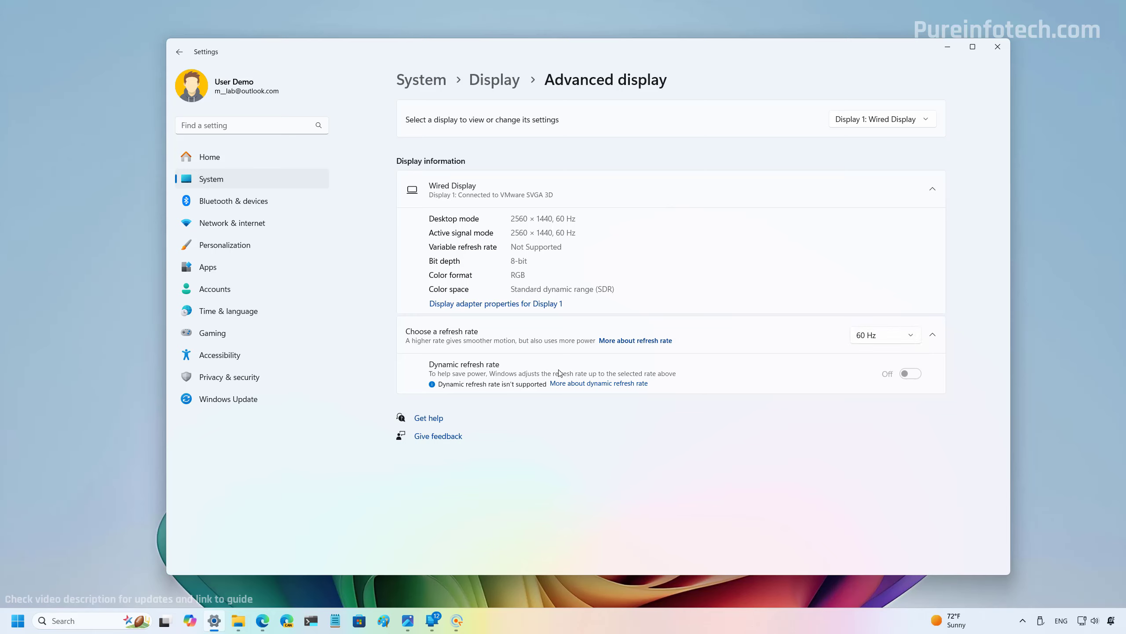
Open the About page of the System settings and bring up the option to rename the PC
click(271, 178)
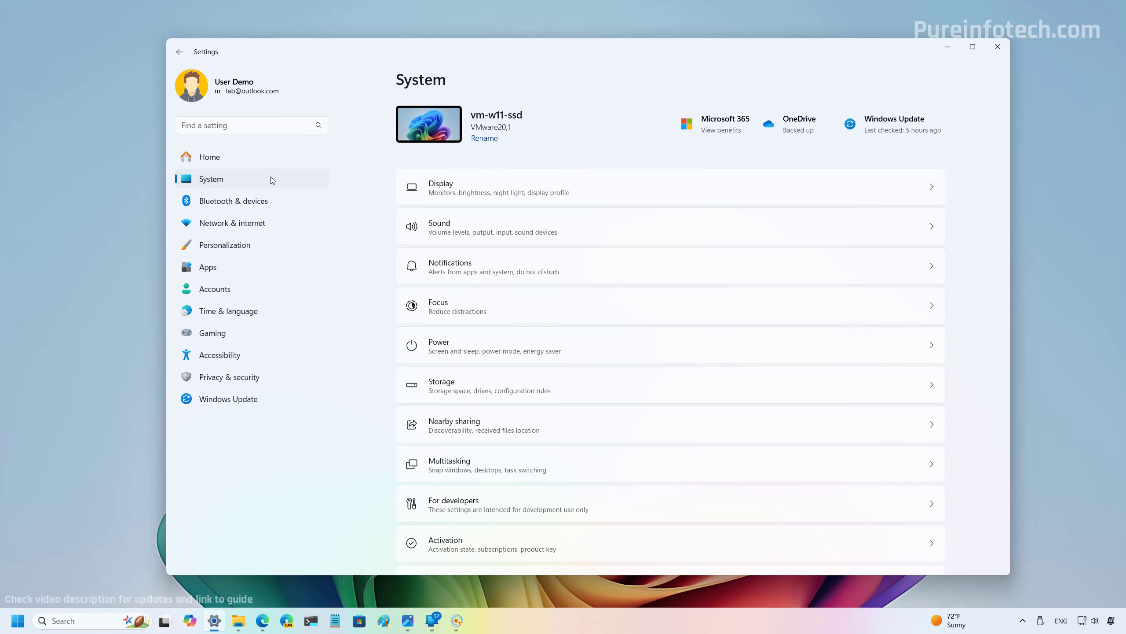
scroll(540, 373, down, 5)
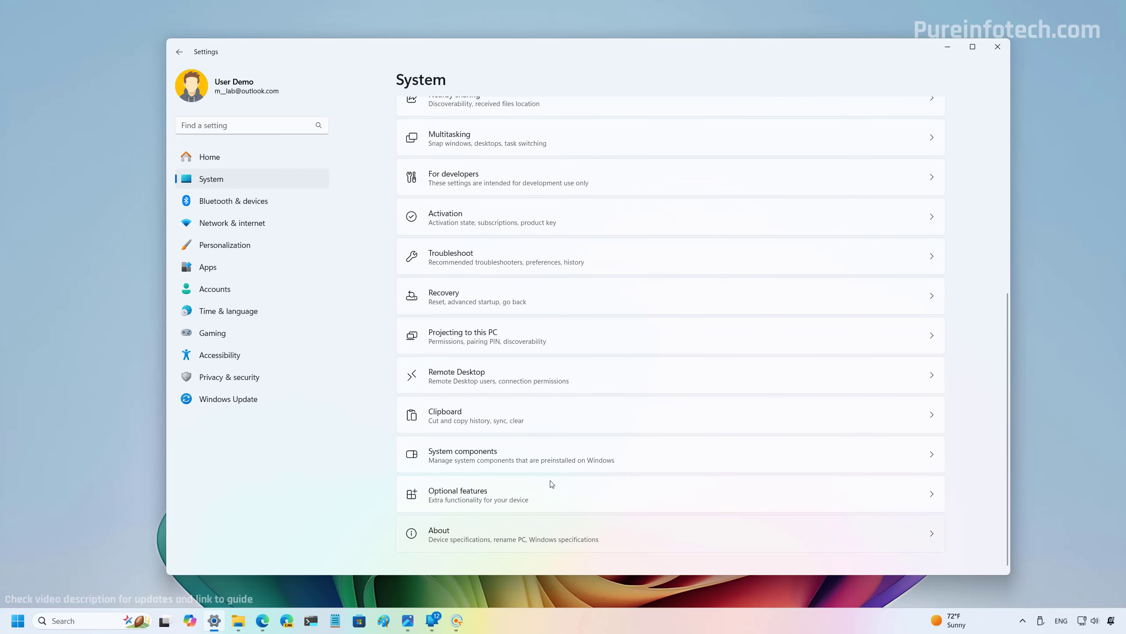
click(509, 524)
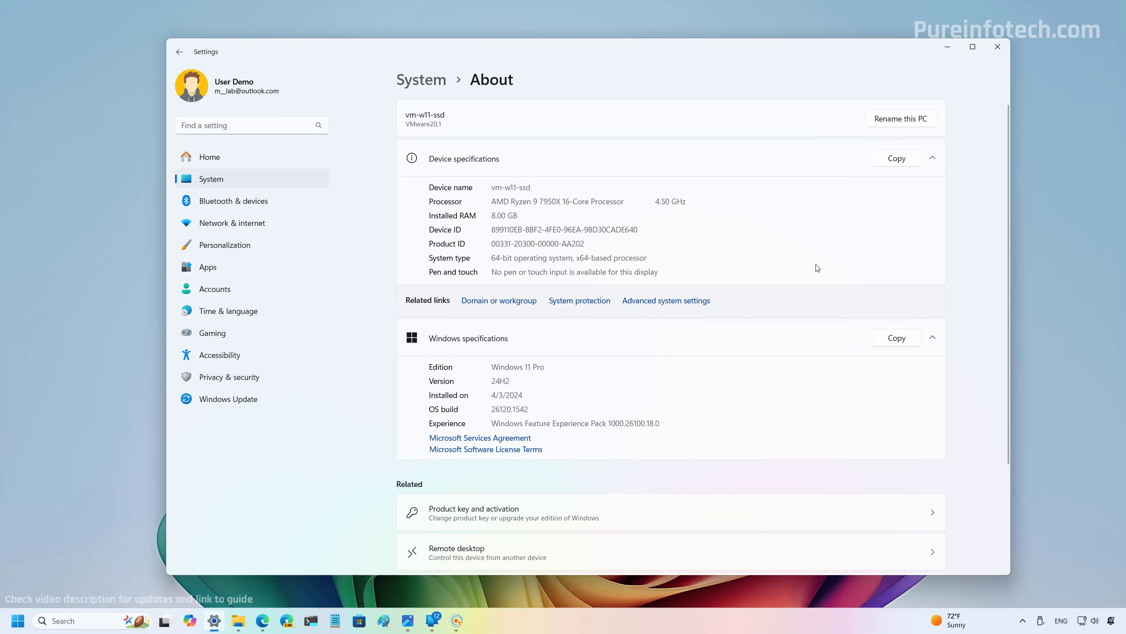
click(890, 119)
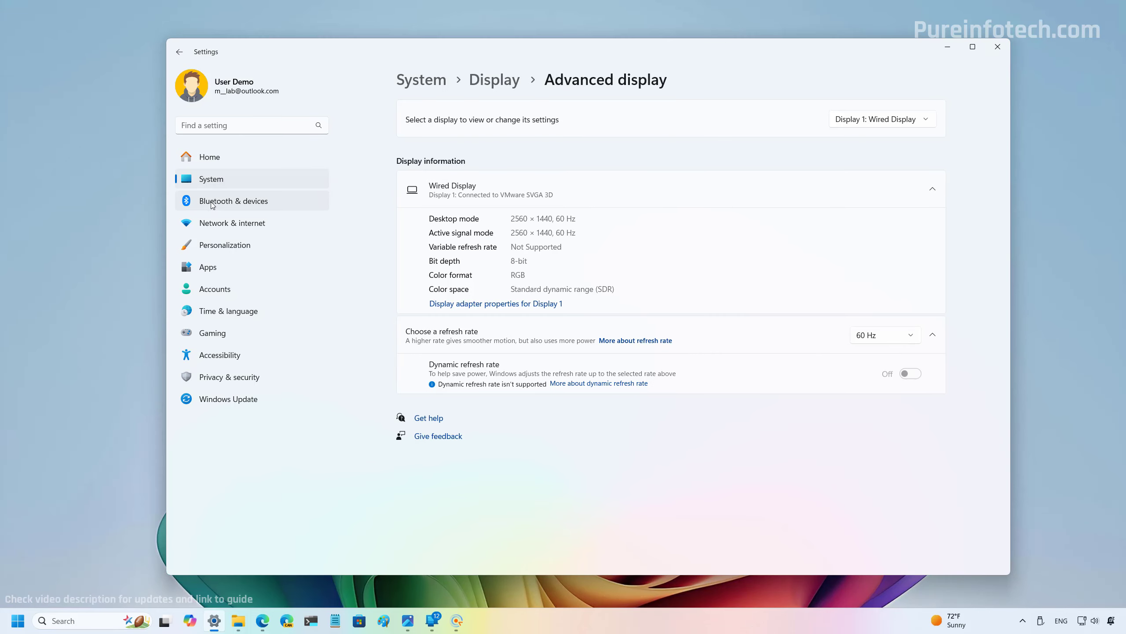
Start the Windows protected print mode setup from the Printers & scanners settings and cancel it
click(212, 203)
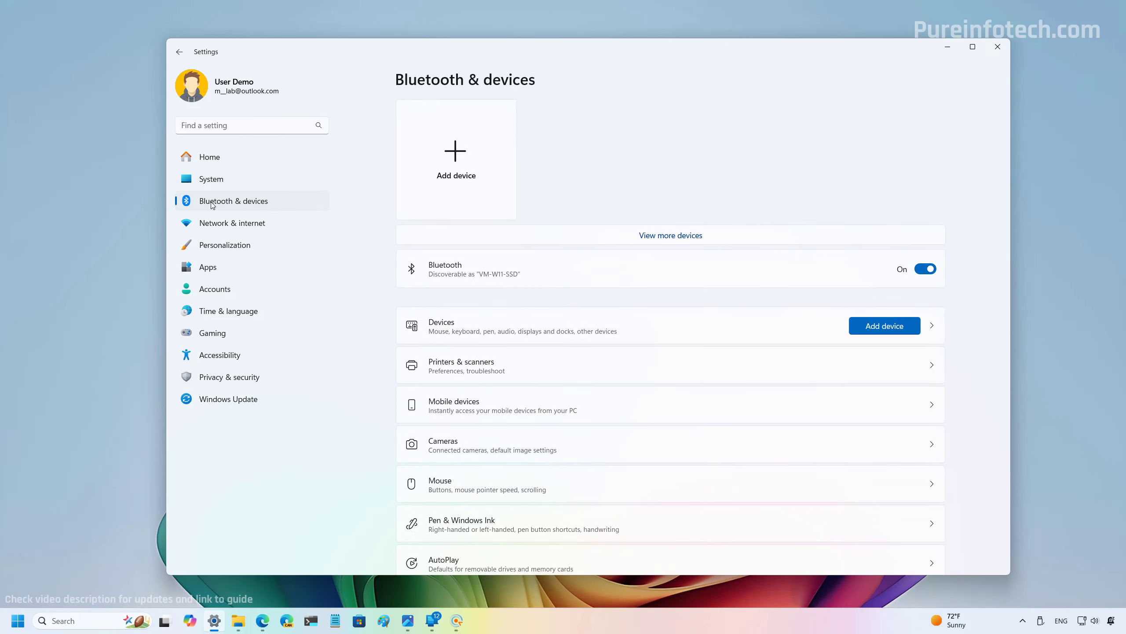
click(495, 372)
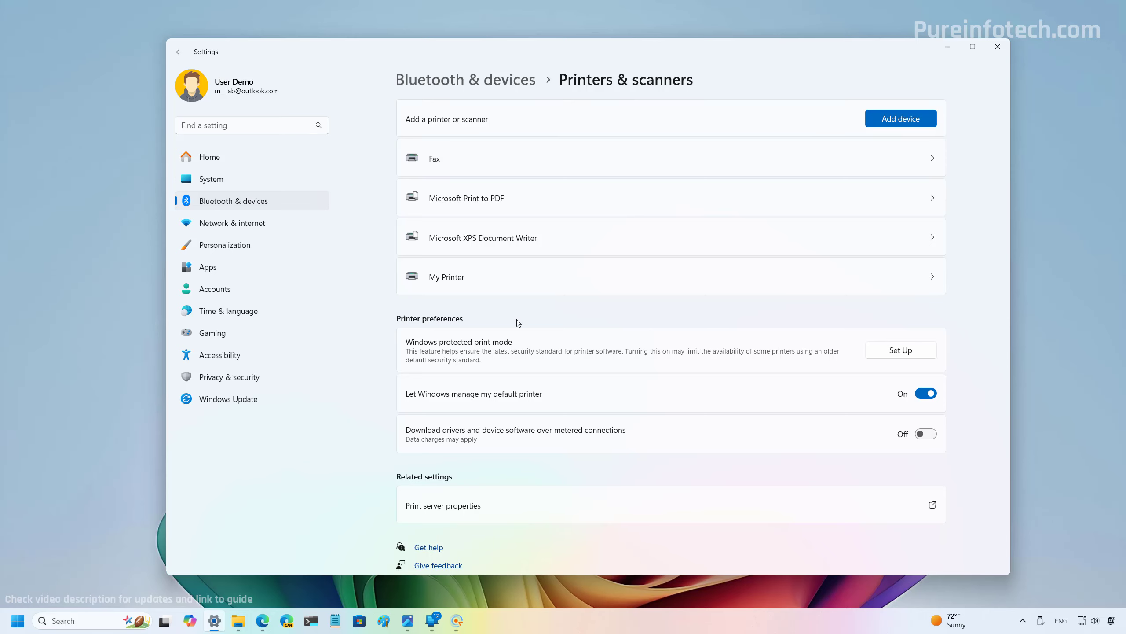
click(889, 358)
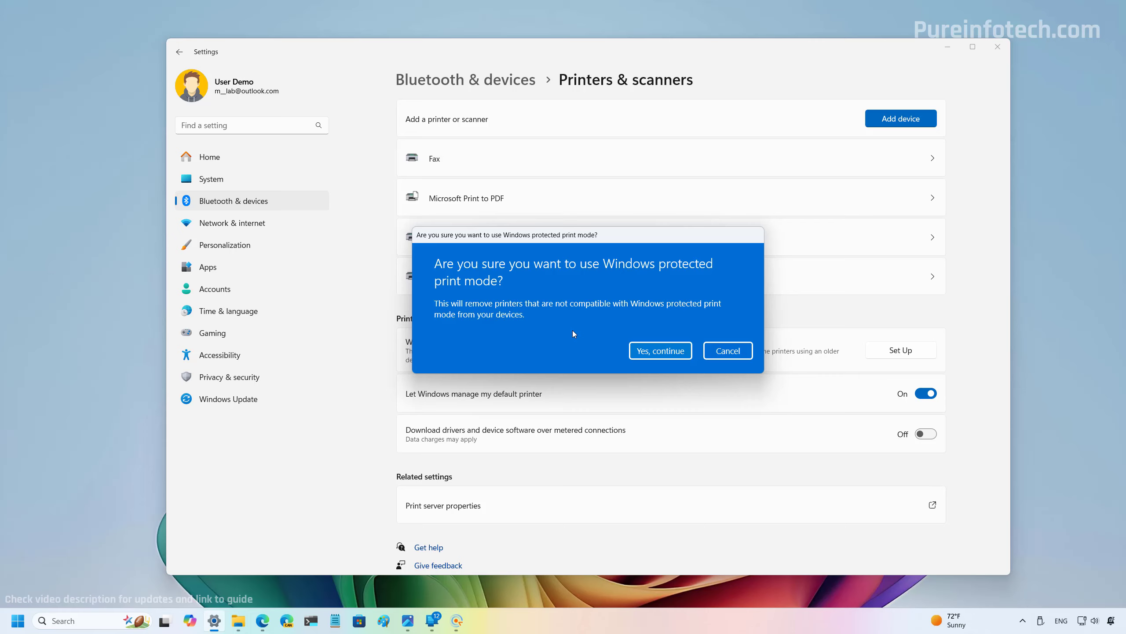
click(732, 351)
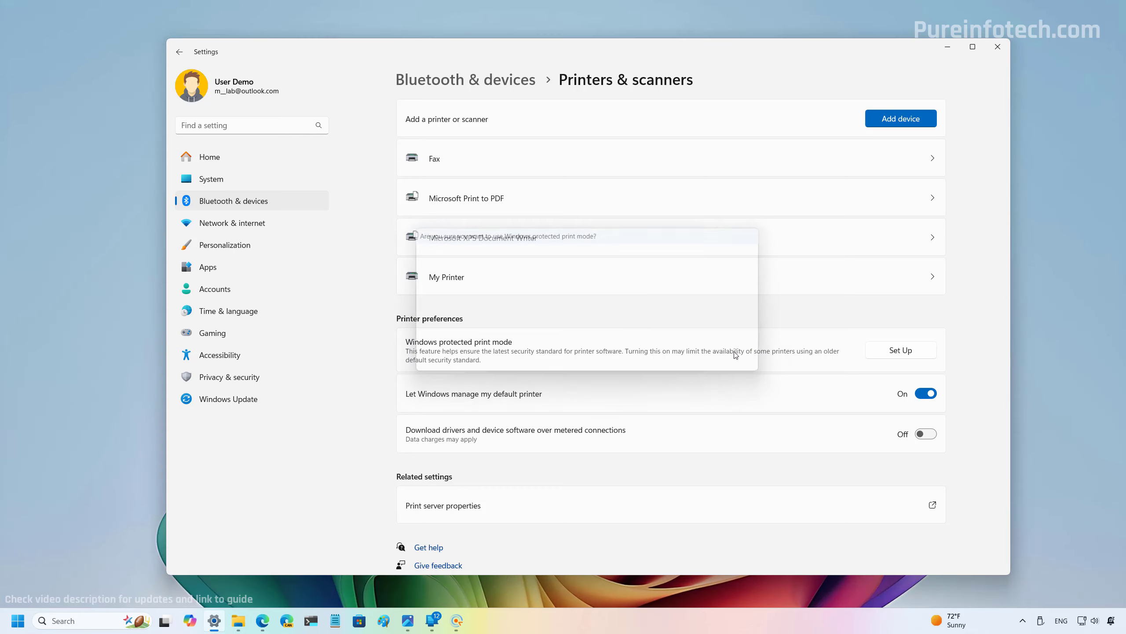
Expand My Printer's additional settings, view and cancel its rename dialog, and pause and resume printing
click(550, 288)
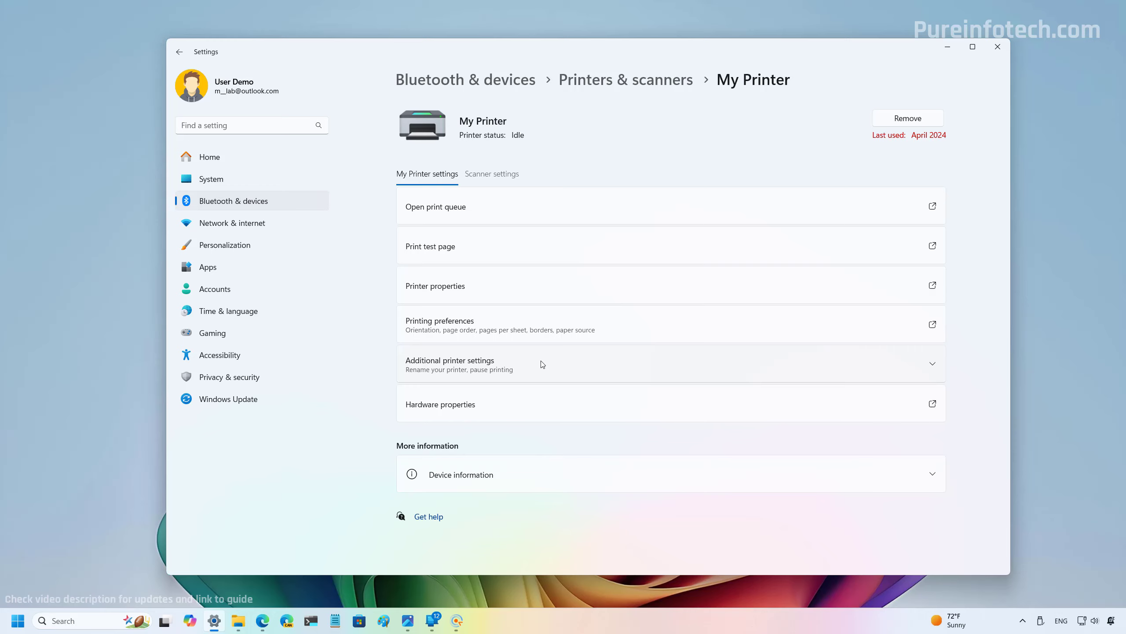
click(542, 364)
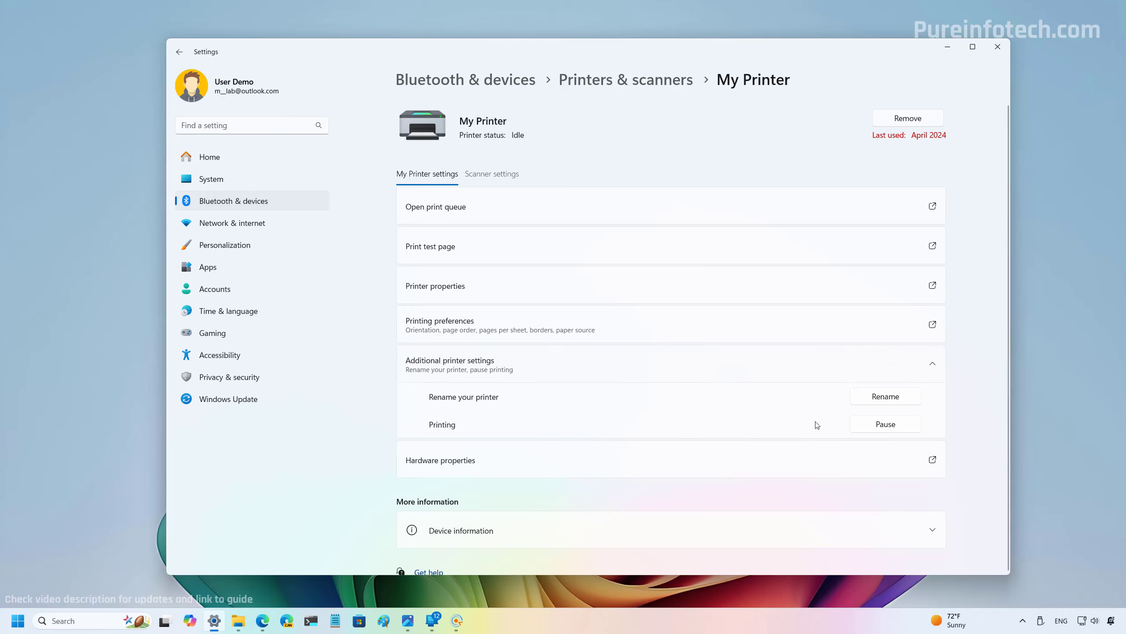
click(870, 402)
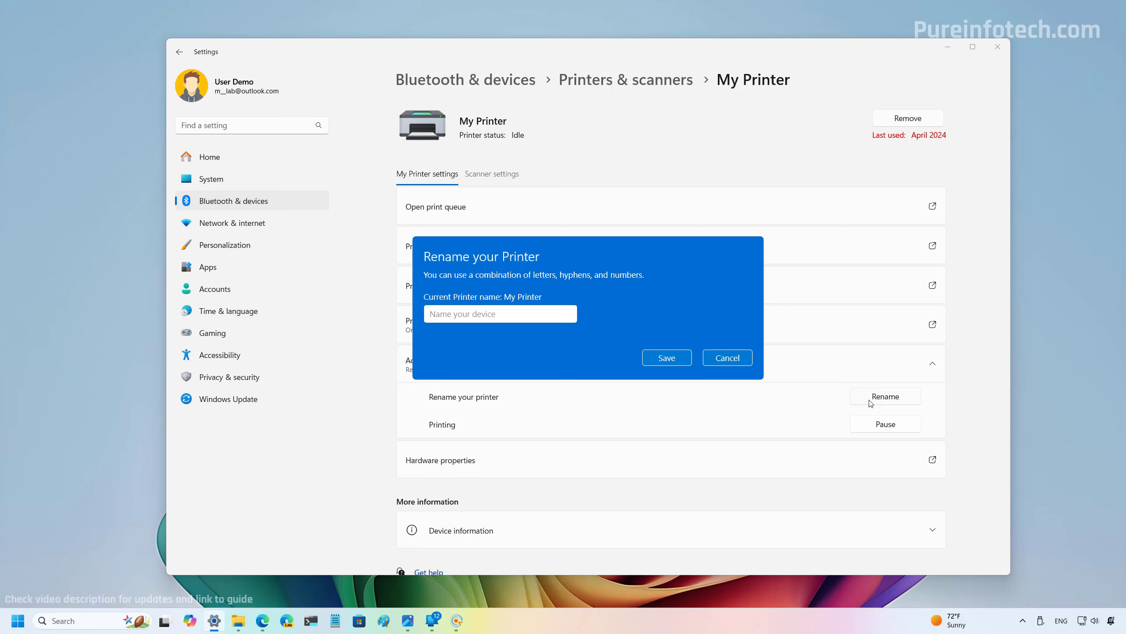
click(729, 359)
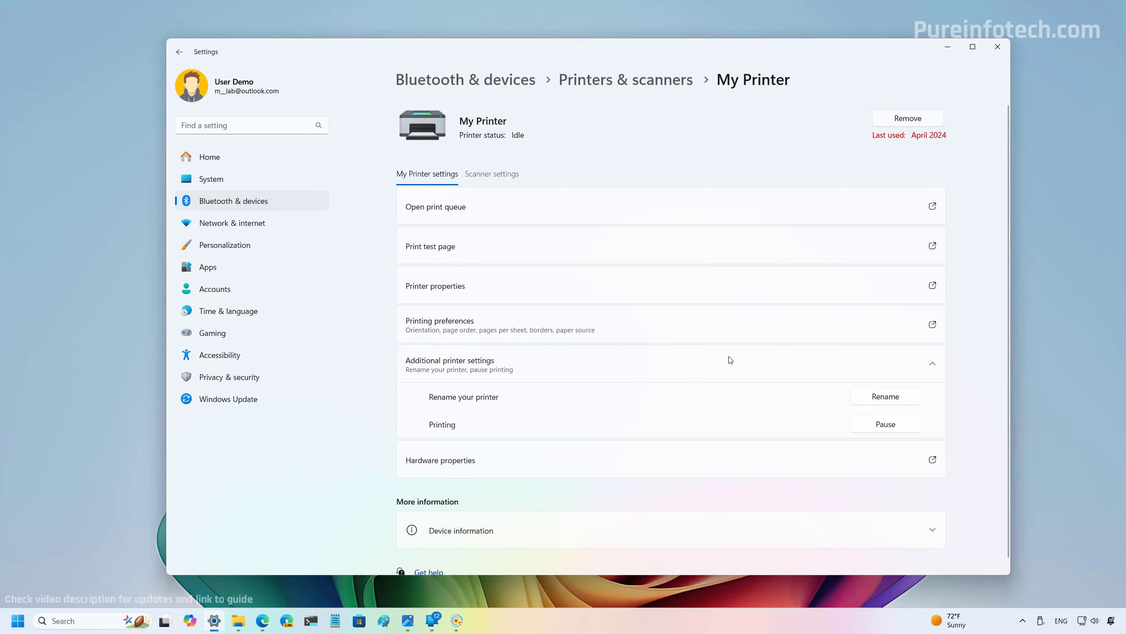
click(874, 425)
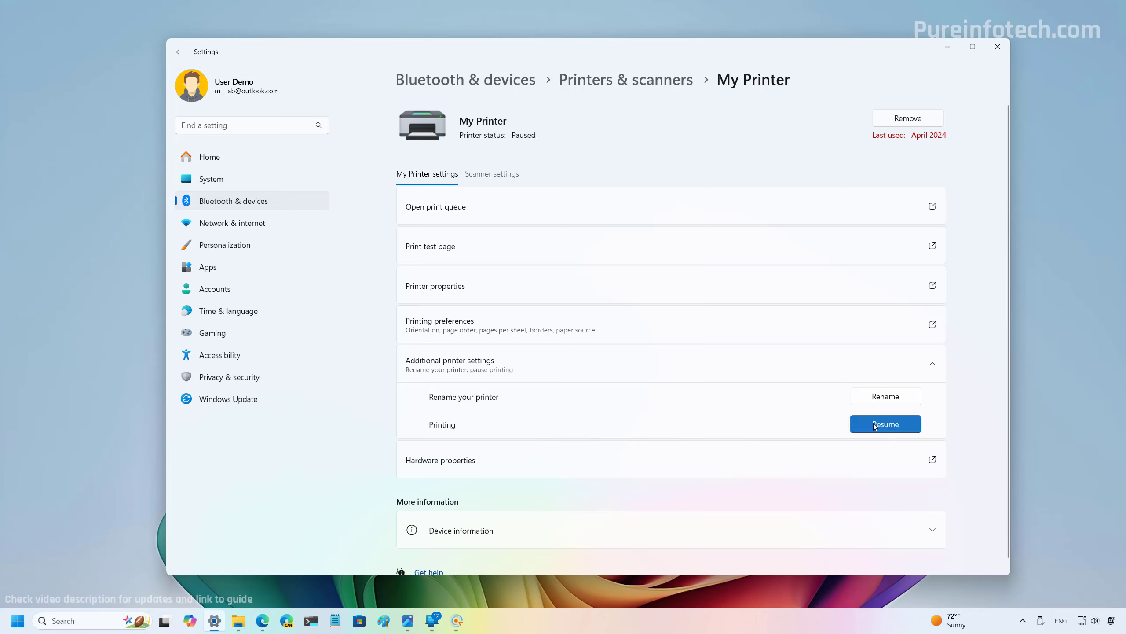
click(875, 425)
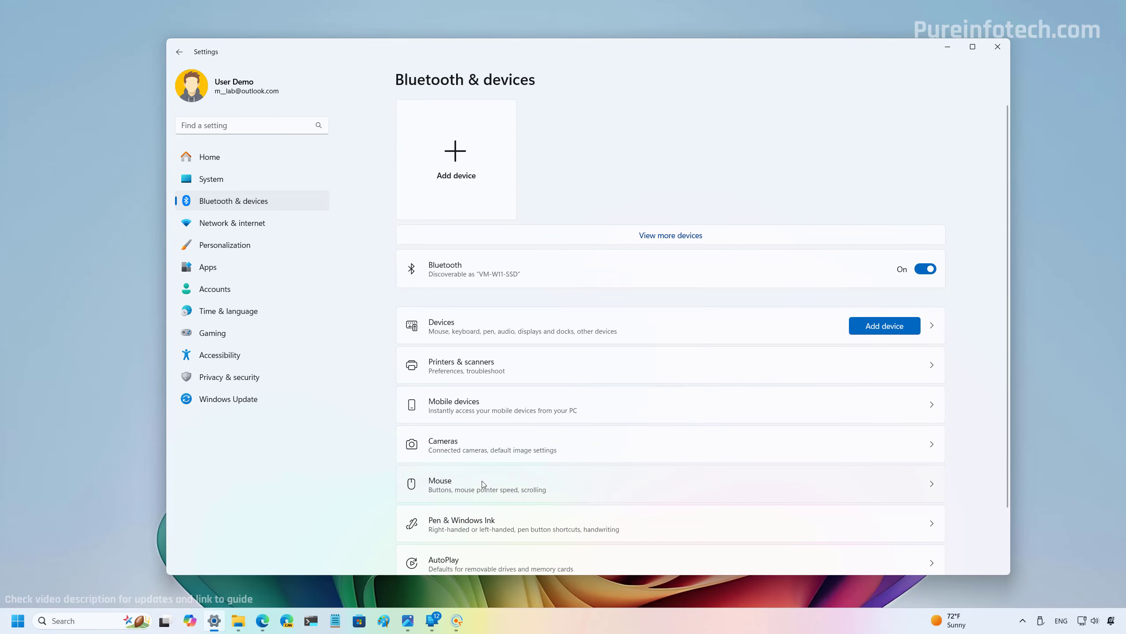
Open the Mouse settings and view the Scrolling direction options, keeping Down motion scrolls down
click(482, 481)
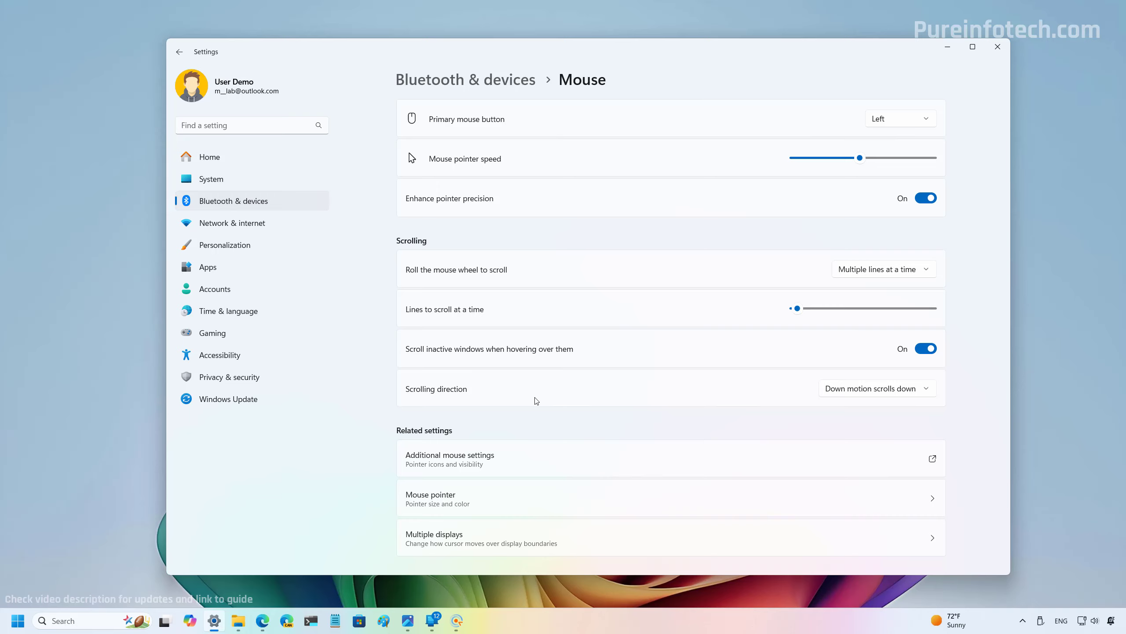
click(863, 389)
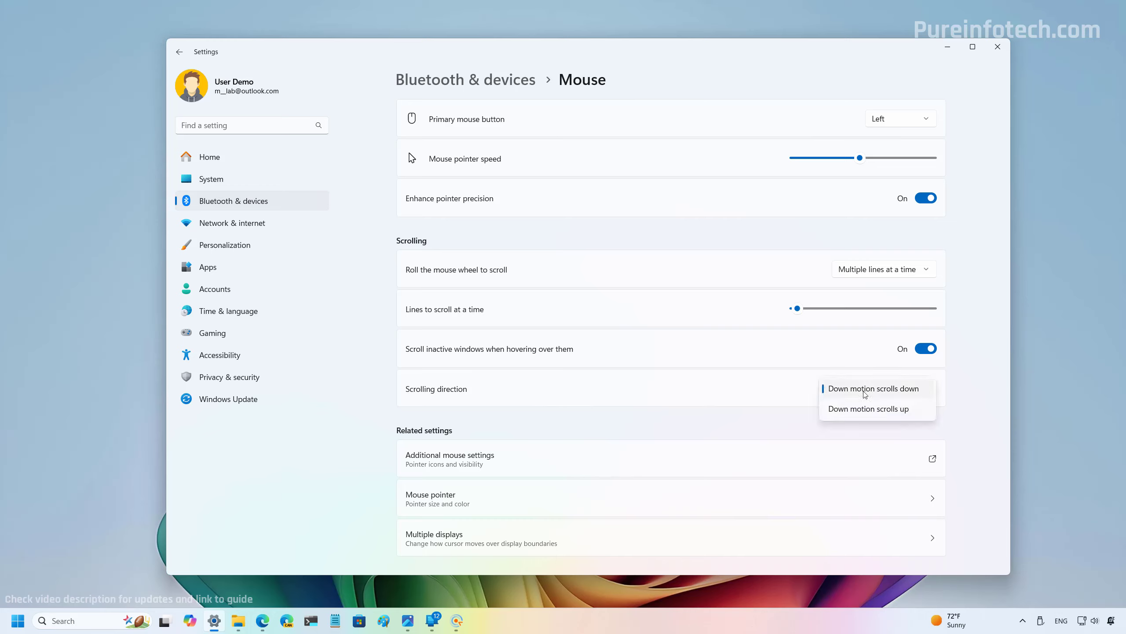
click(865, 394)
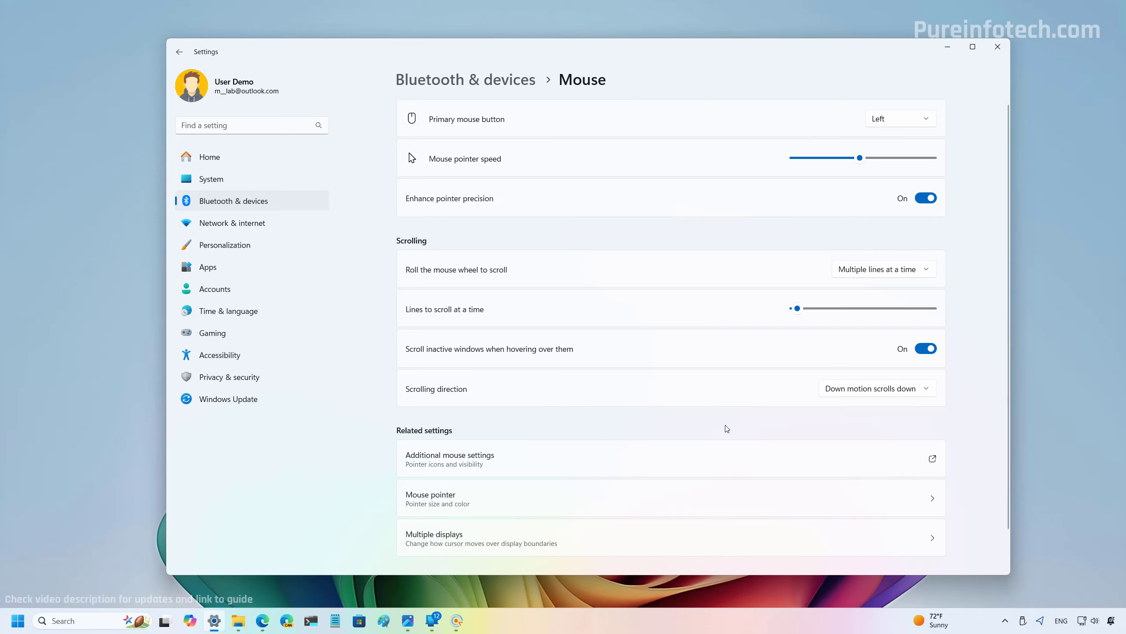
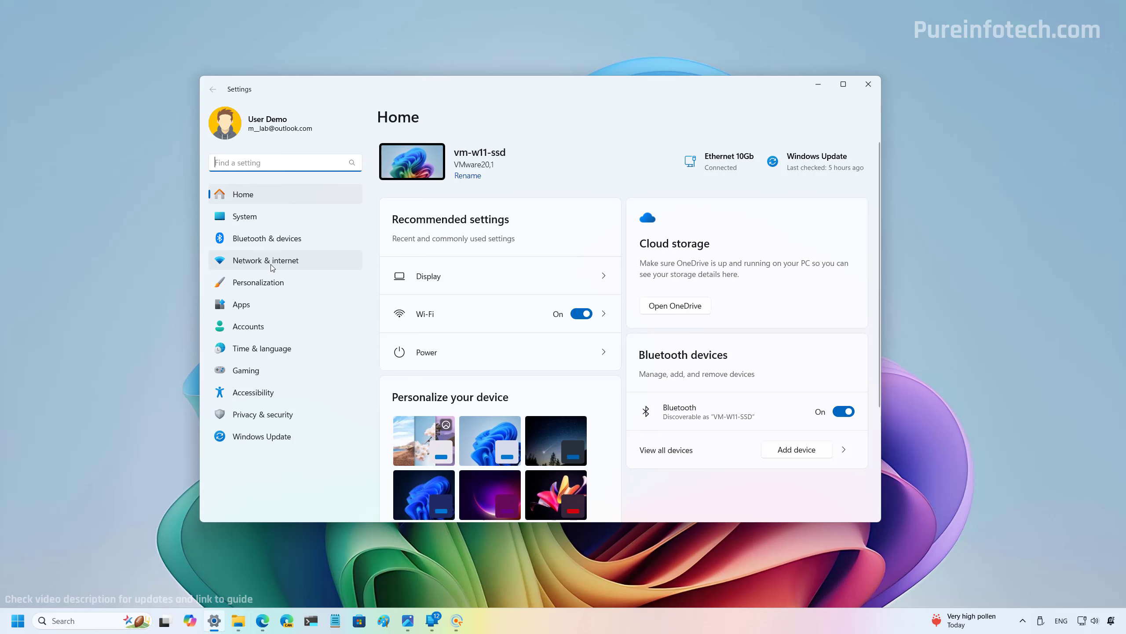
Show the tsunami network's Wi-Fi password and QR code from the known networks, and minimize the Settings window
click(271, 264)
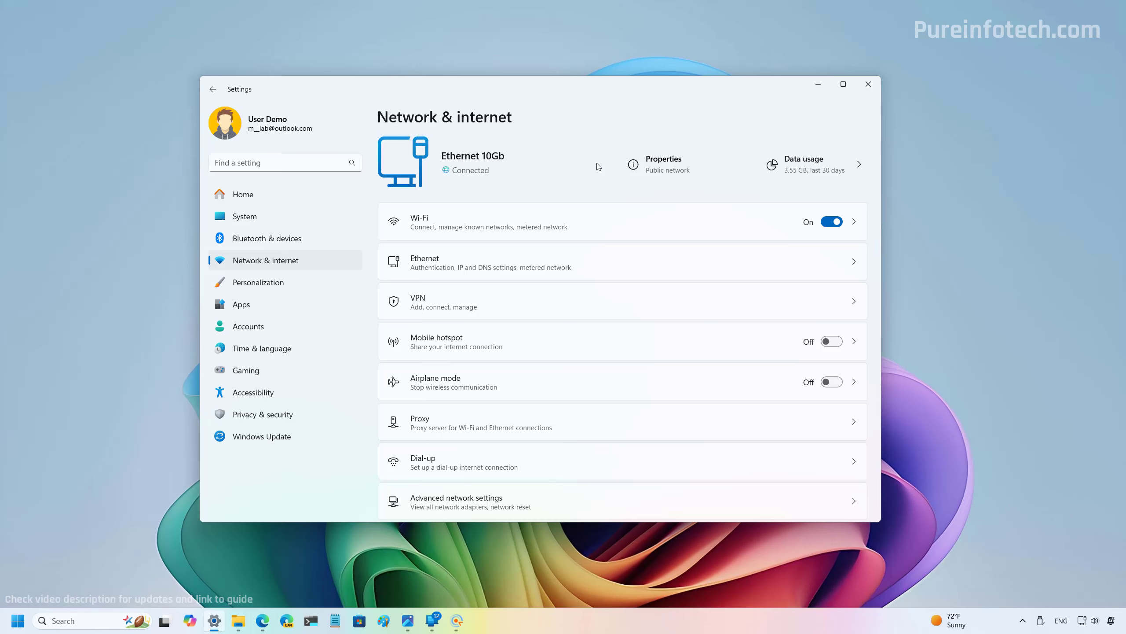
click(518, 229)
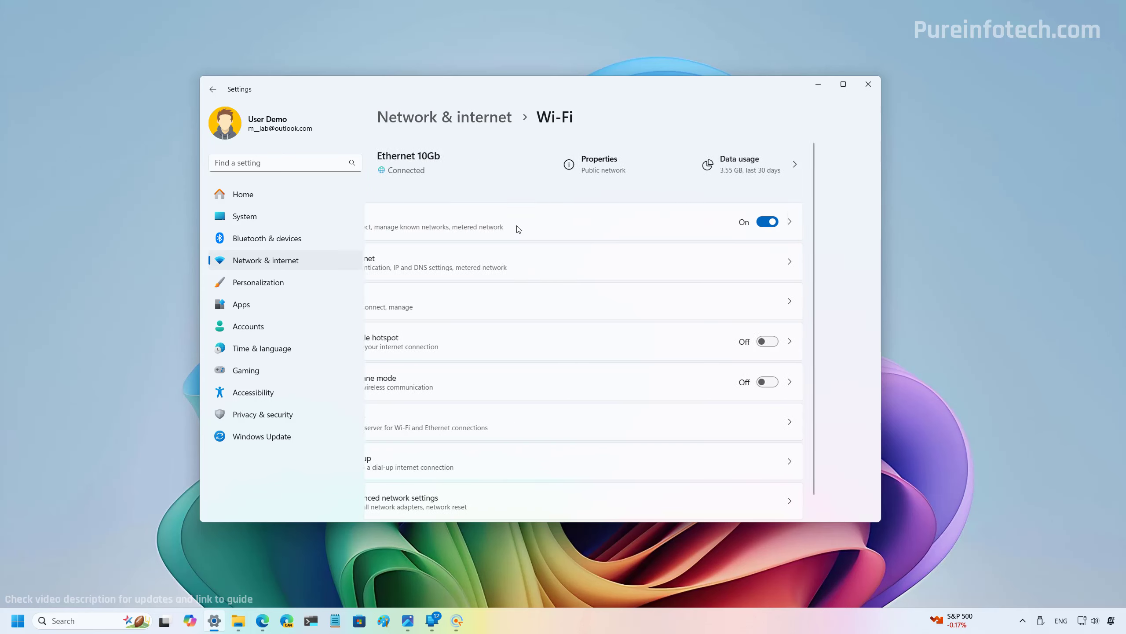
click(497, 241)
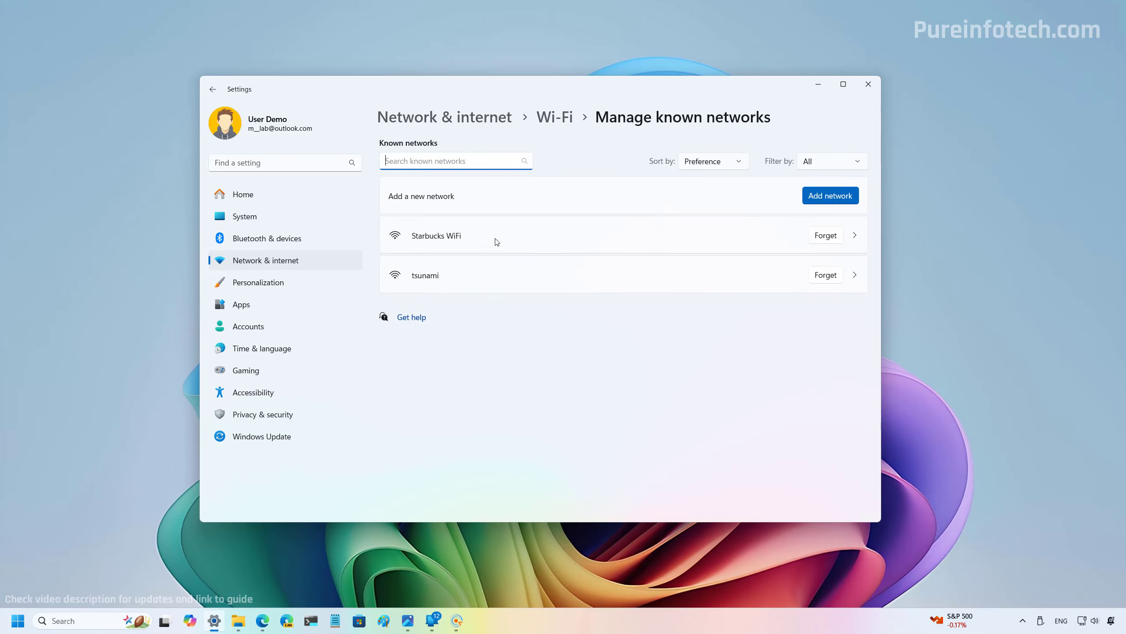
click(481, 282)
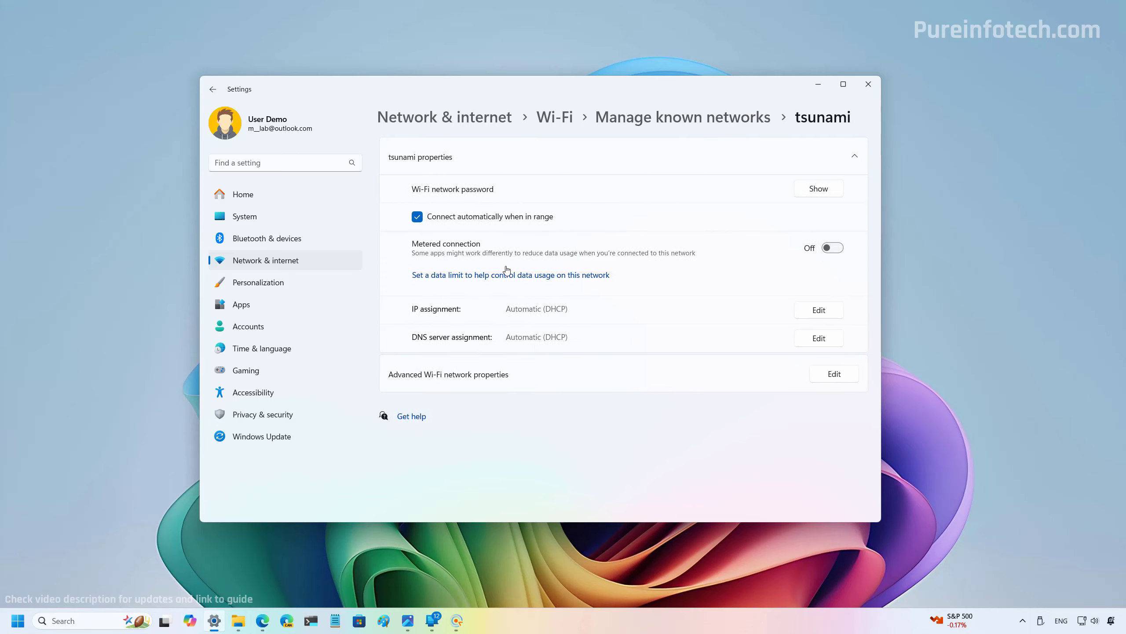
click(817, 191)
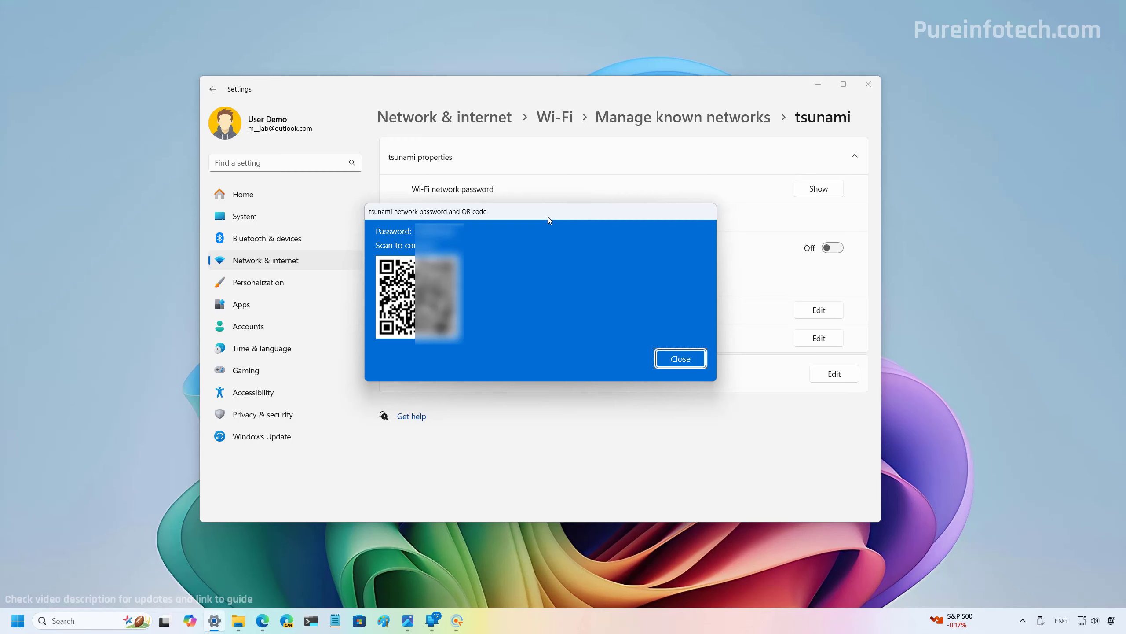
key(Escape)
click(826, 86)
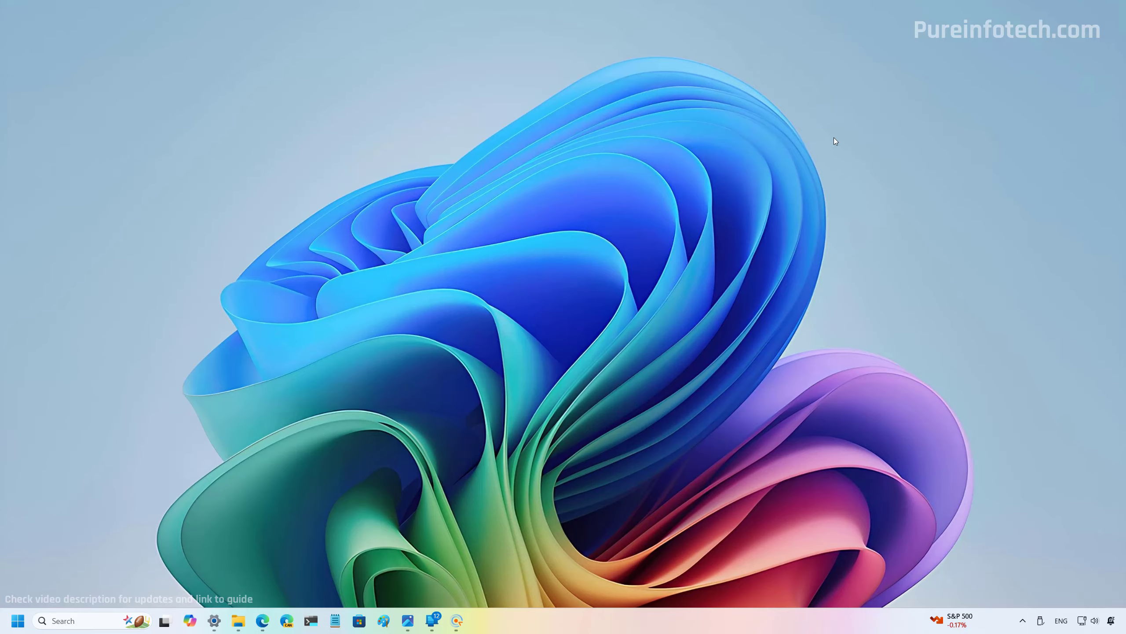
Open the list of available Wi-Fi networks from quick settings and refresh it
click(1092, 623)
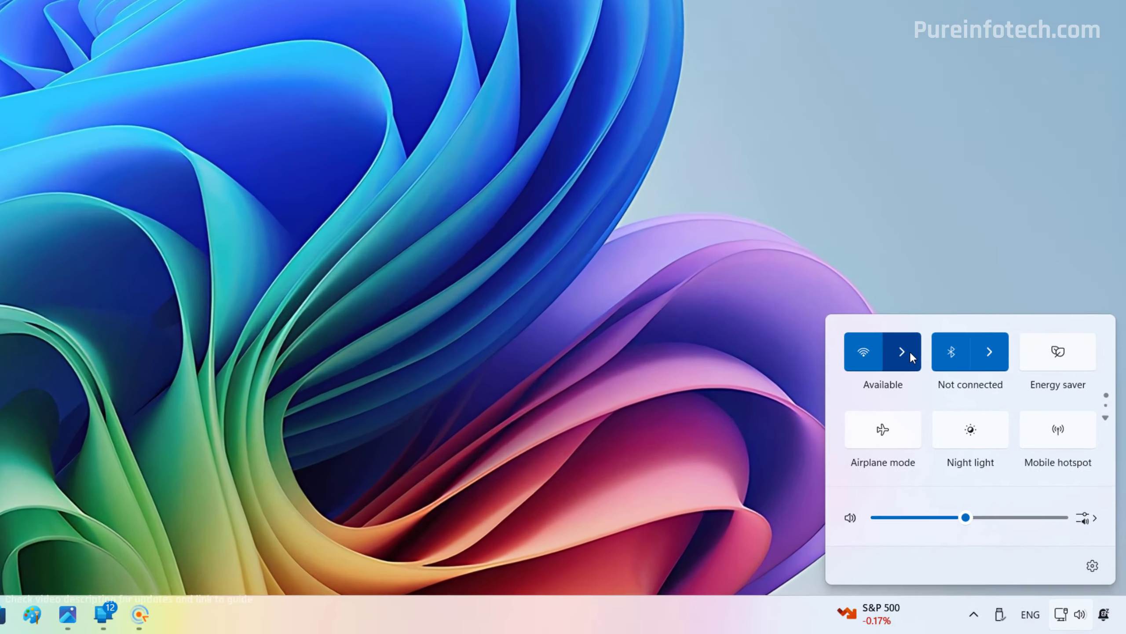
click(980, 438)
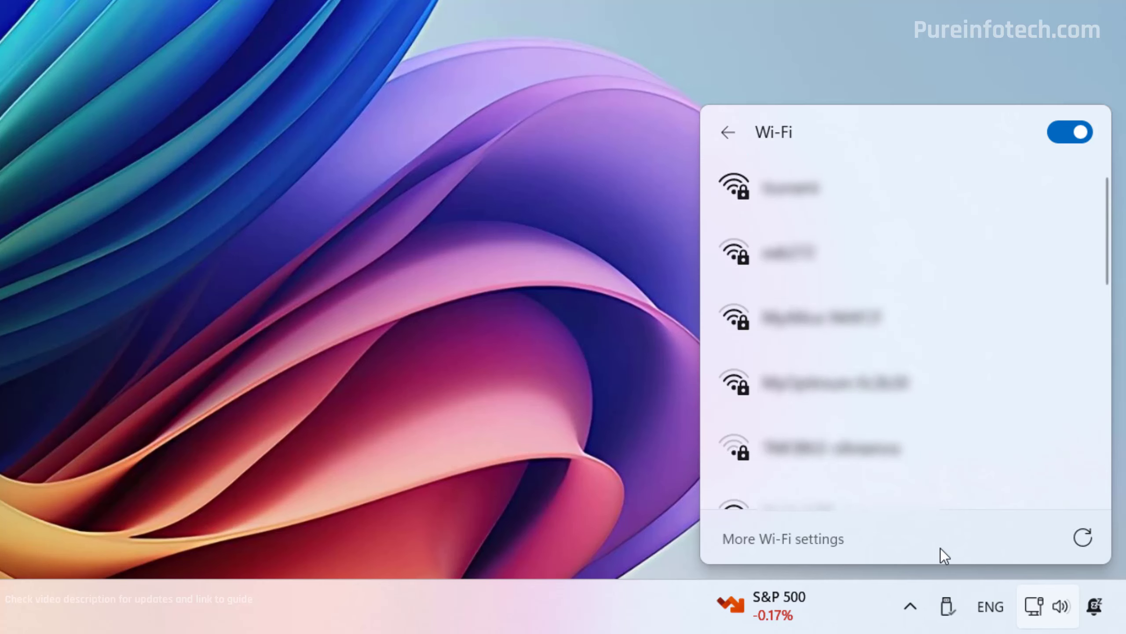
click(1079, 542)
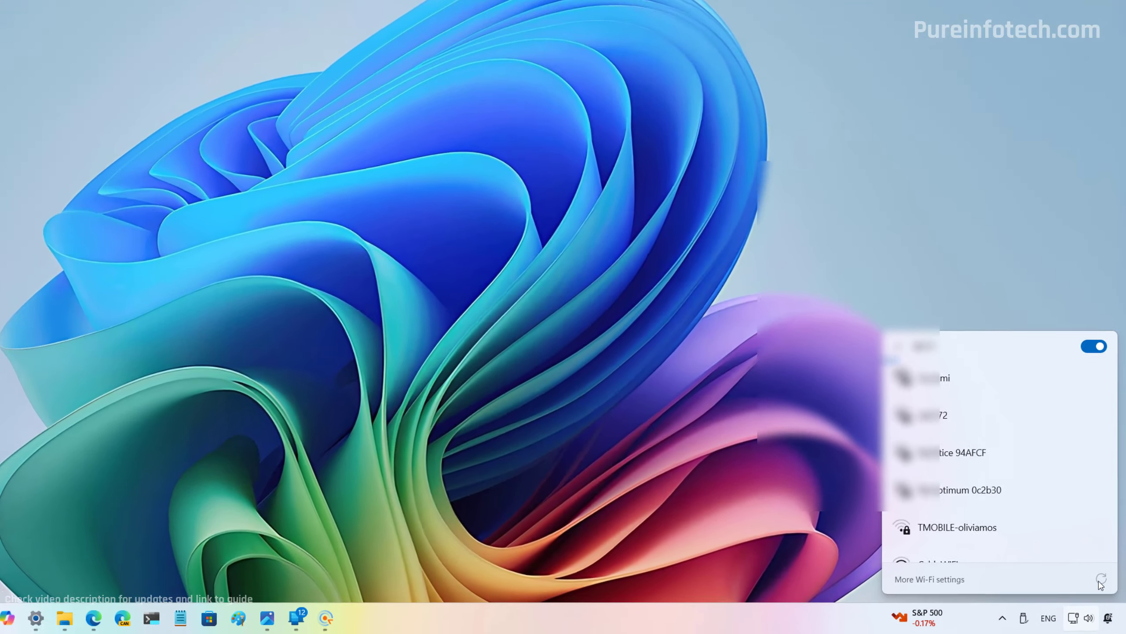
click(512, 365)
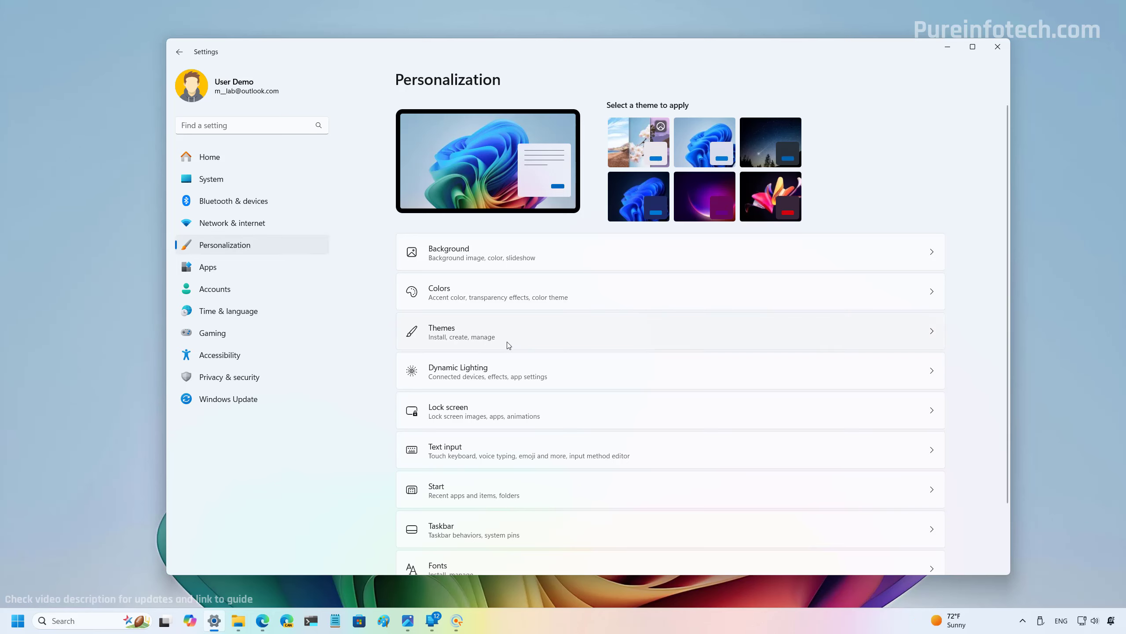
Open the Colors page in the Personalization settings and look through its accent color options
click(470, 294)
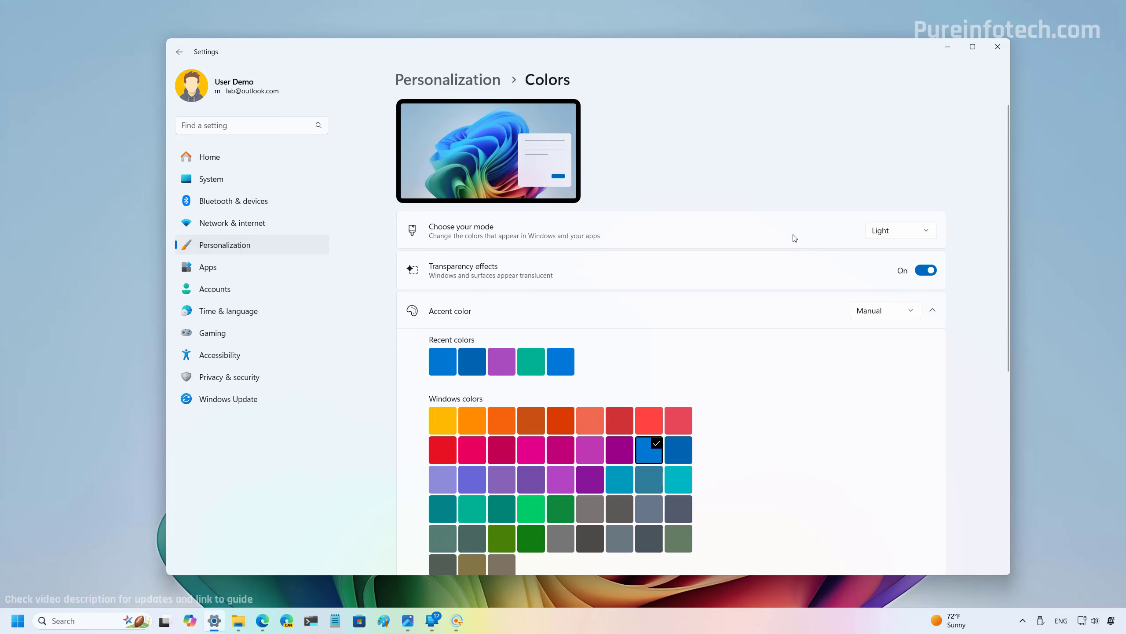
scroll(794, 238, down, 6)
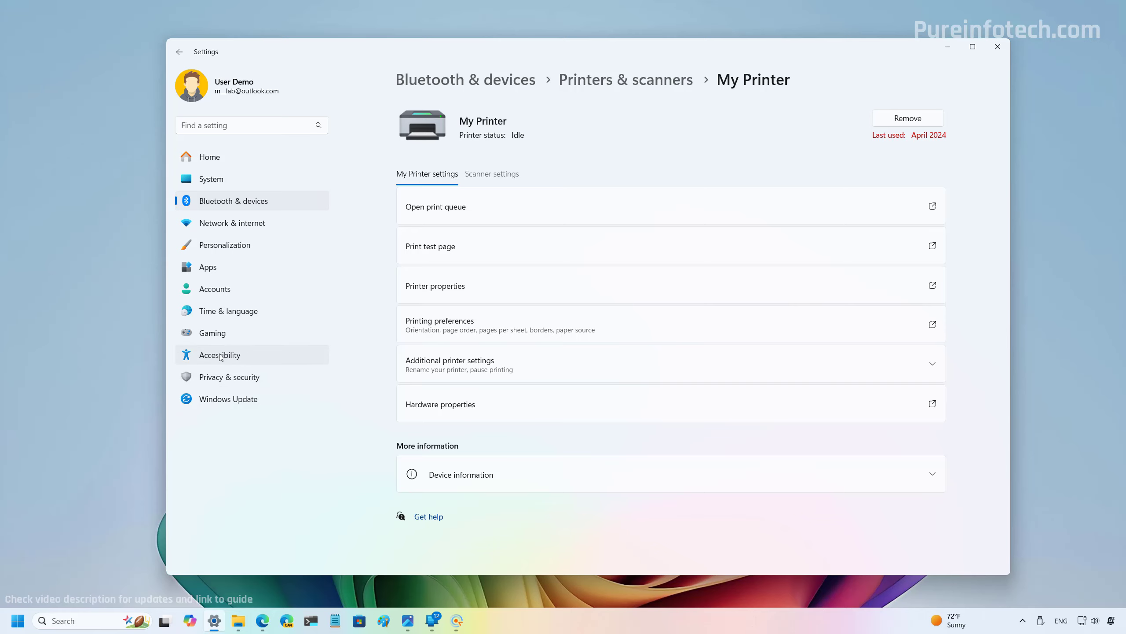
Open the Hearing devices page from the Hearing section of the Accessibility settings
click(221, 355)
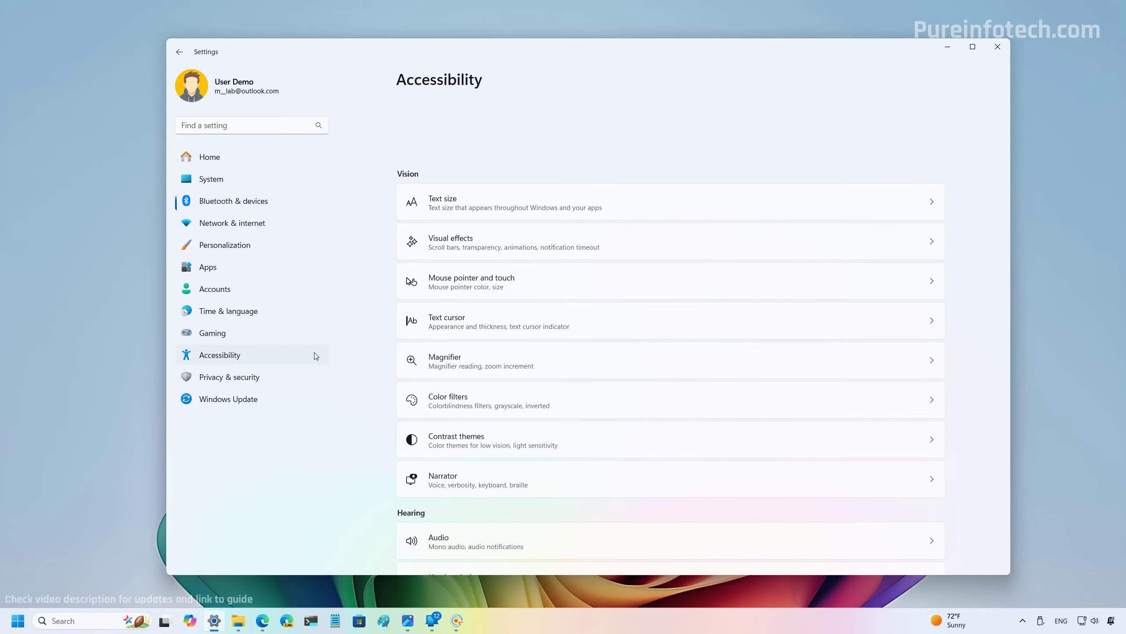
scroll(488, 400, down, 5)
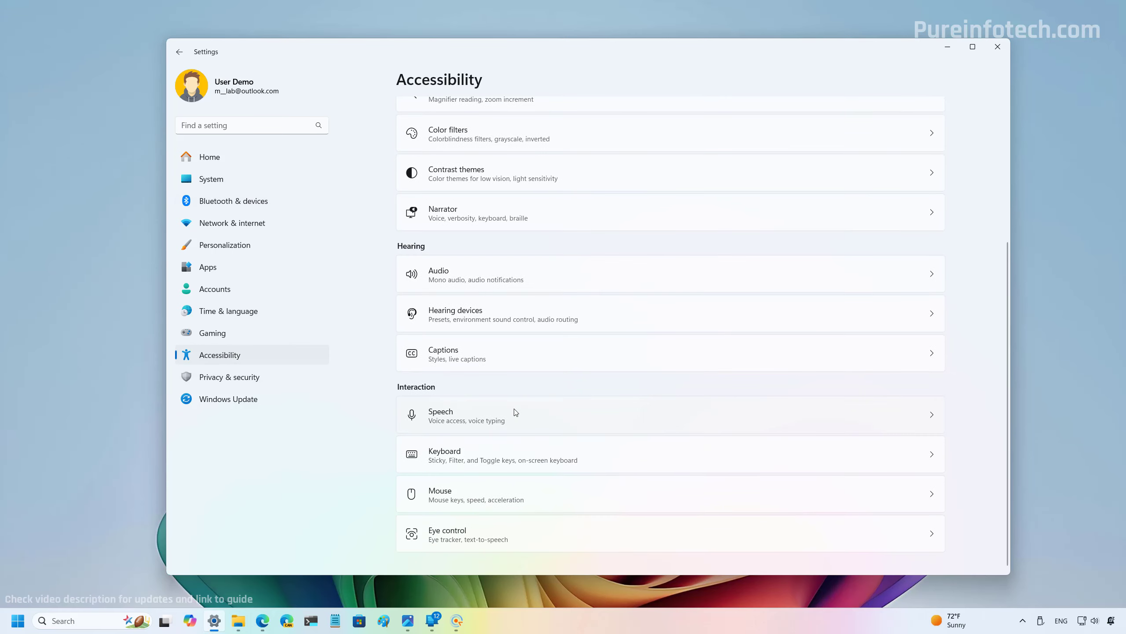
click(461, 316)
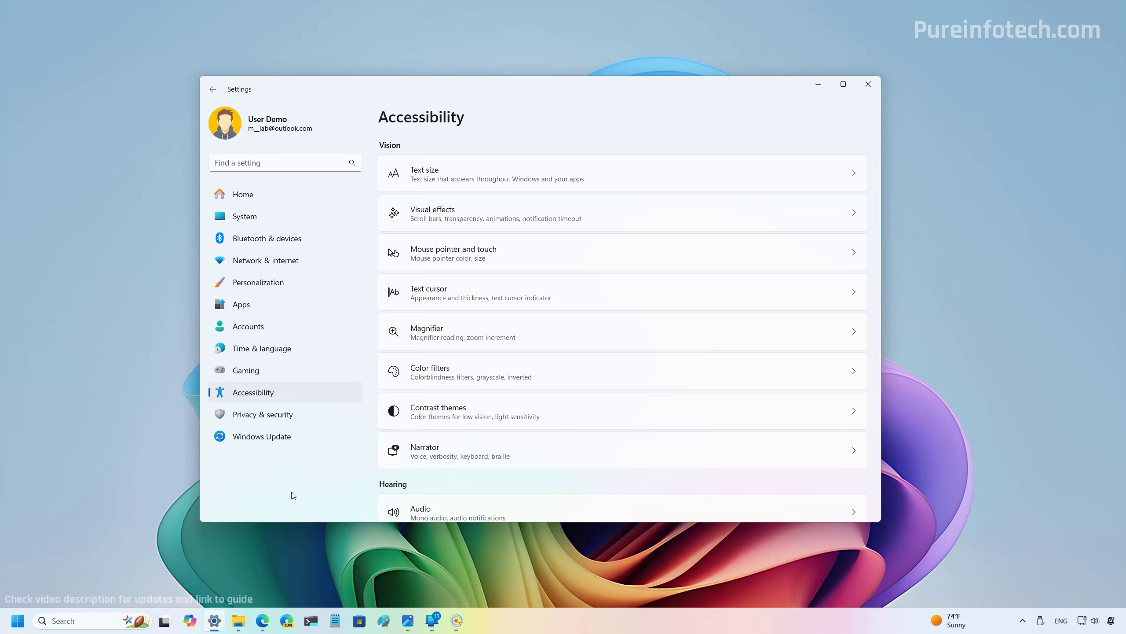
Turn on Color filters in the Accessibility settings and review the filter types, Intensity and Color Boost options
click(473, 370)
click(835, 344)
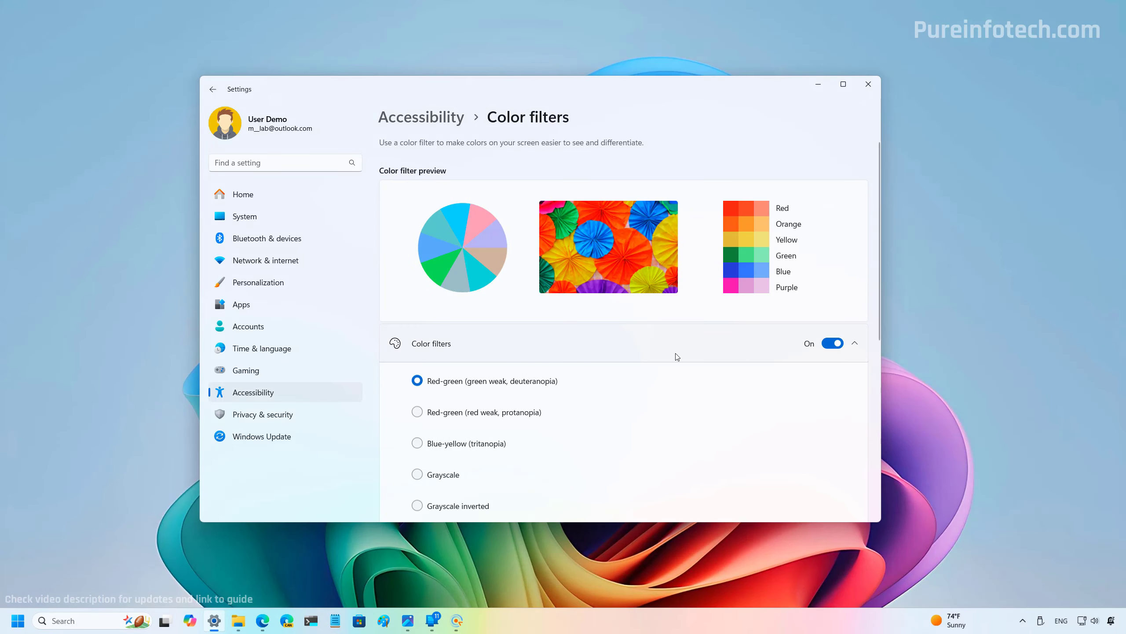
scroll(674, 355, down, 2)
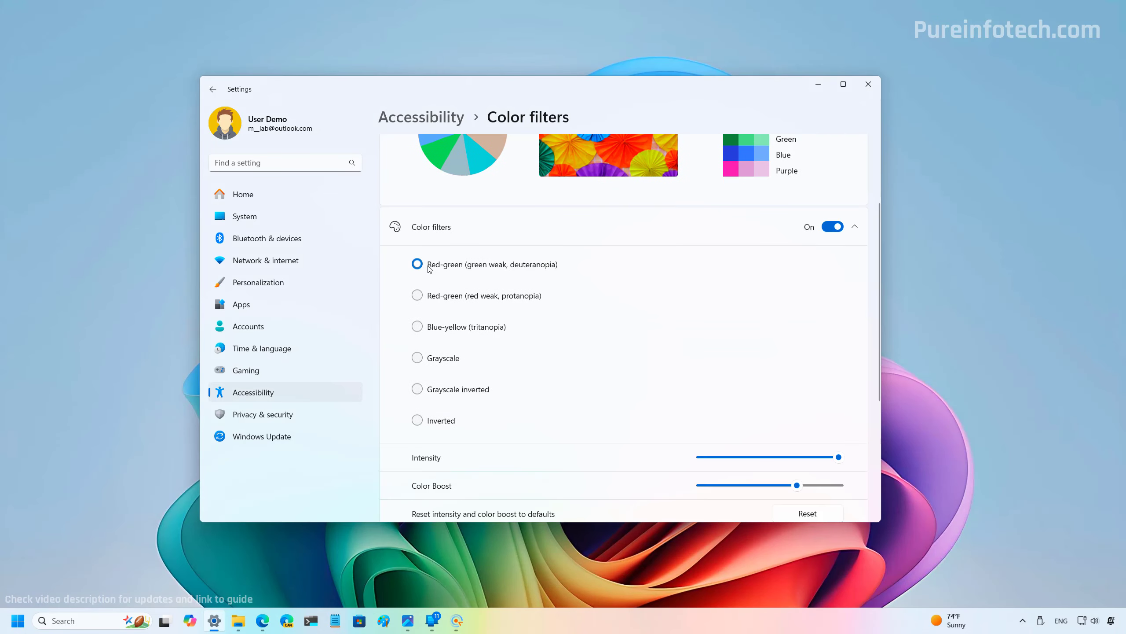
scroll(456, 376, down, 2)
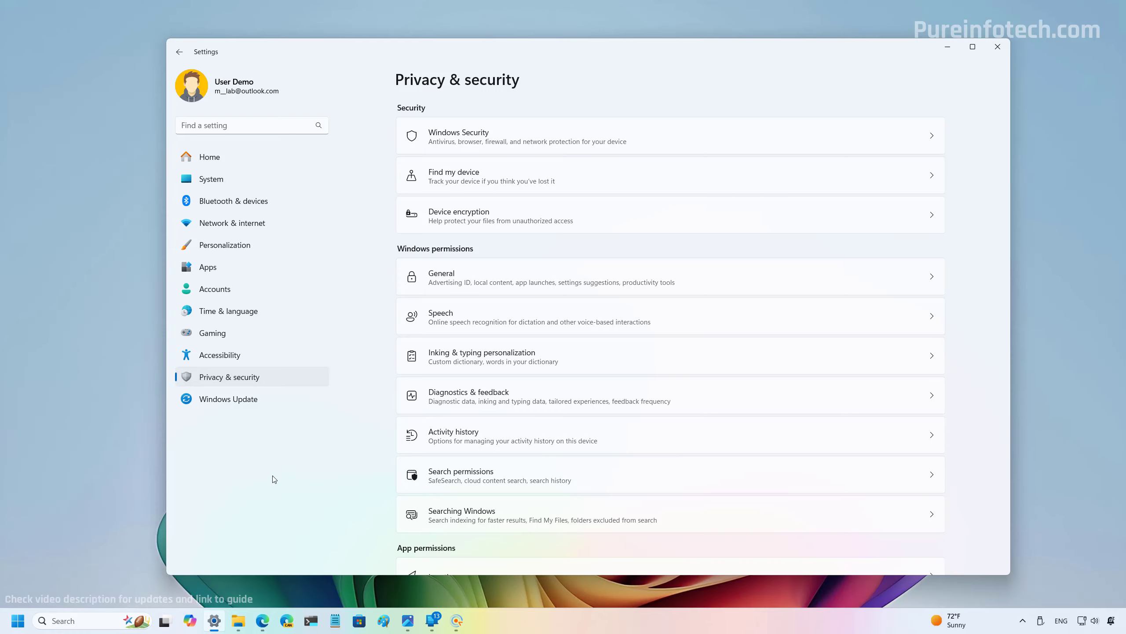
Expand and collapse Recent activity in the Location privacy settings, and open the Device encryption page under Privacy & security
scroll(510, 364, down, 5)
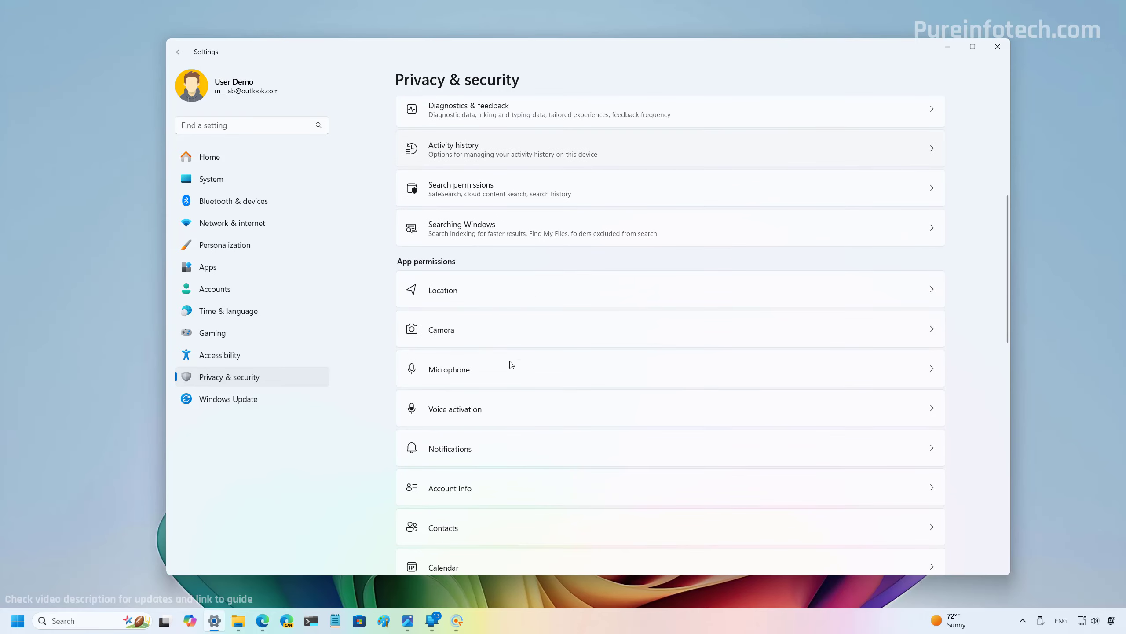
click(481, 292)
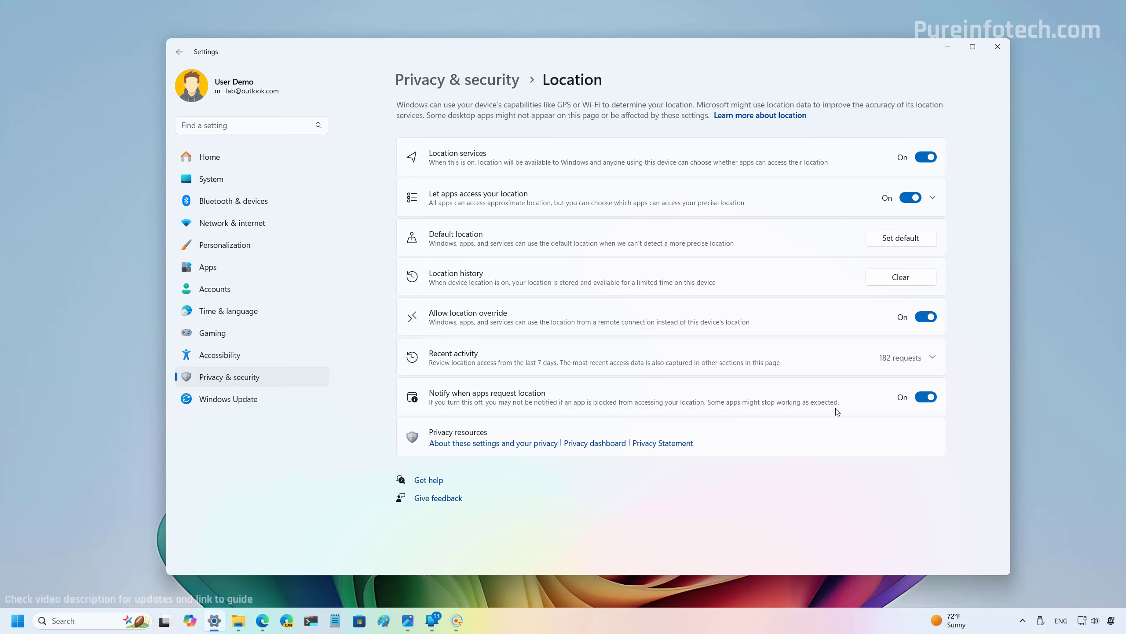
click(465, 360)
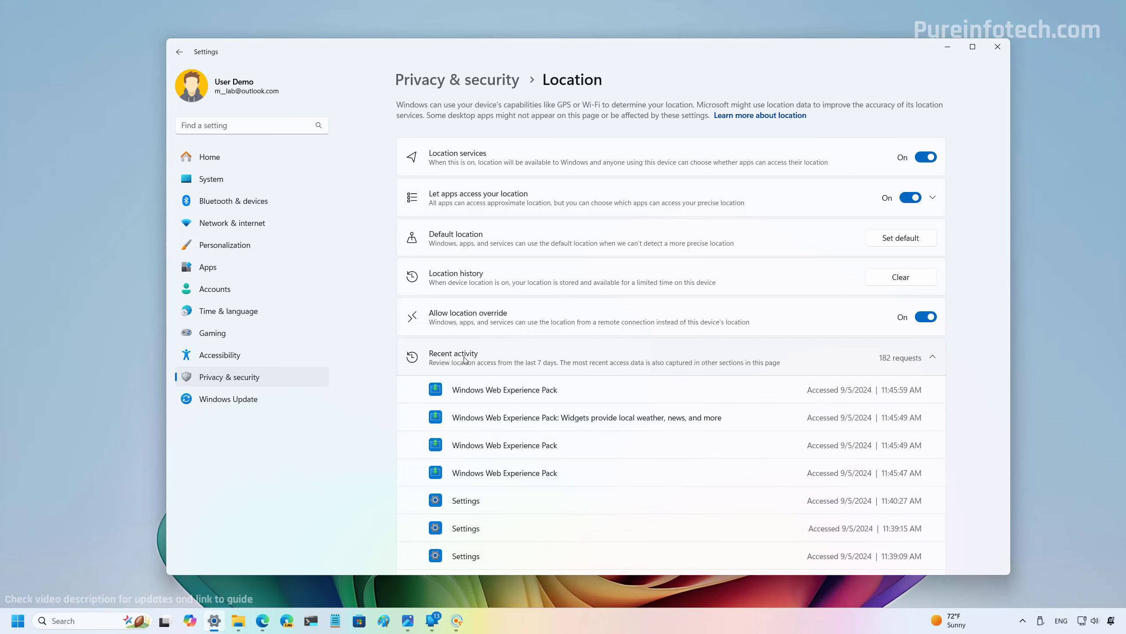
click(464, 360)
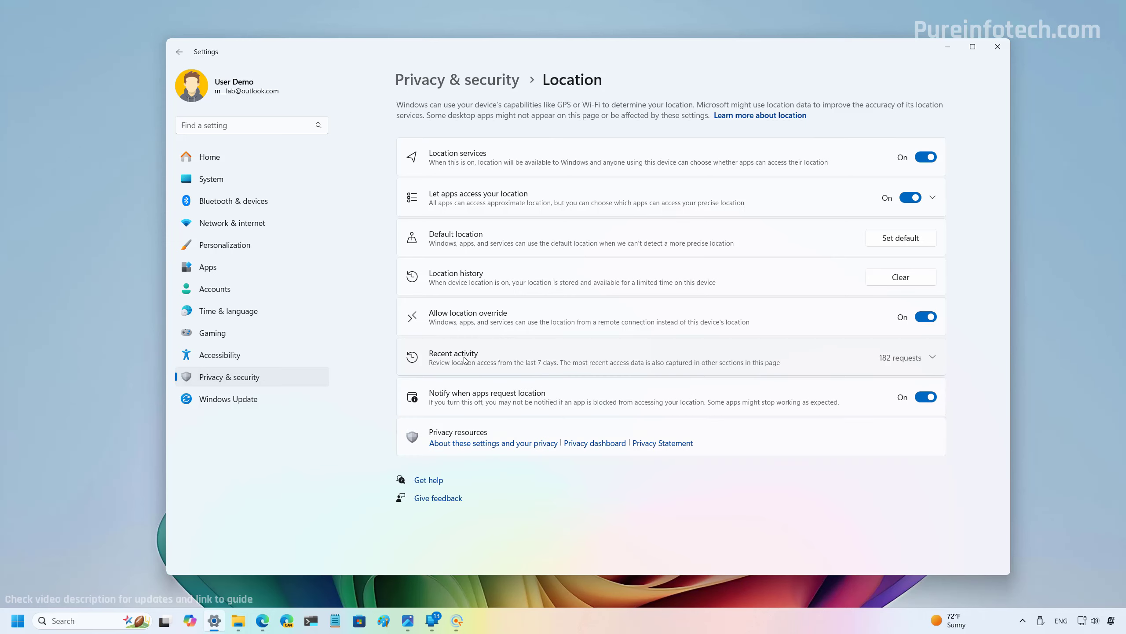
click(467, 83)
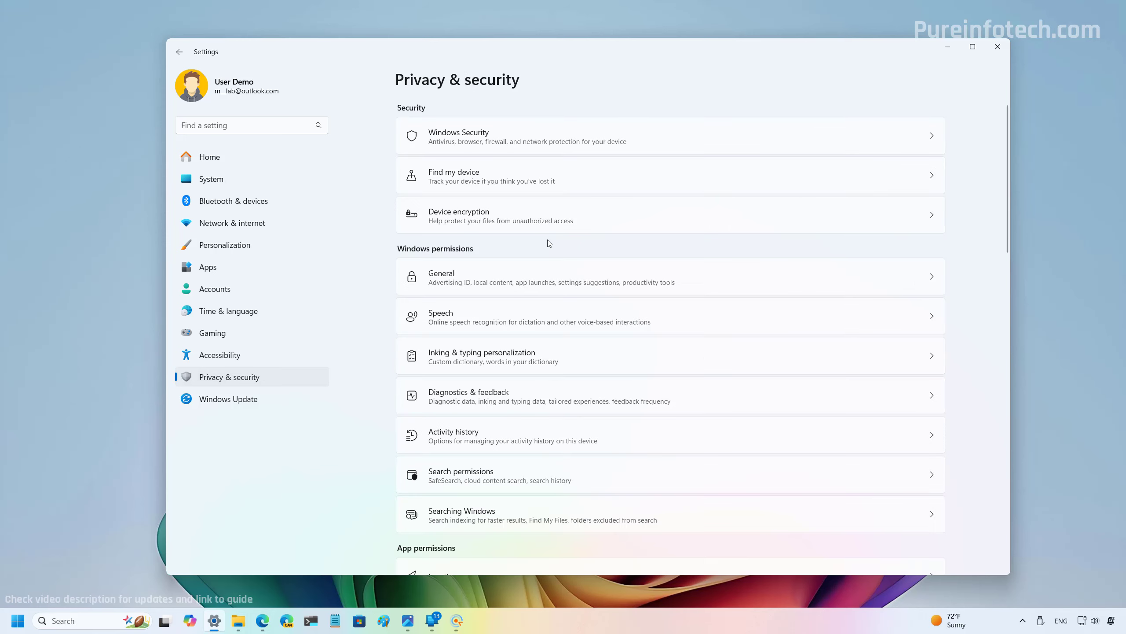
click(516, 219)
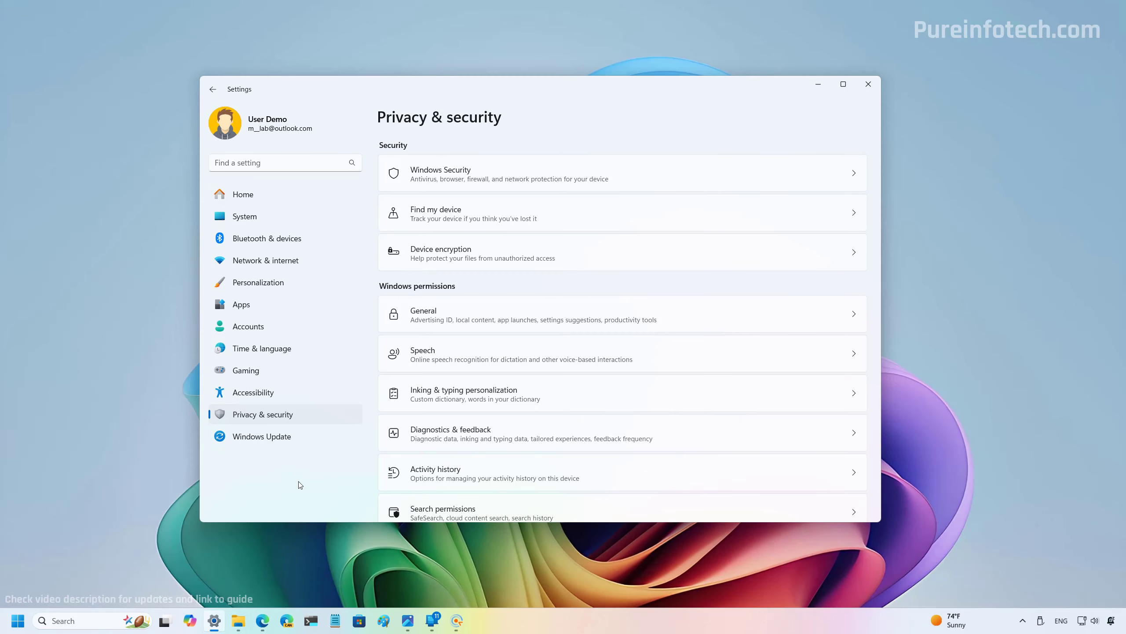
View the Activity history page and the Searching Windows page with its excluded folders in Privacy & security
click(465, 474)
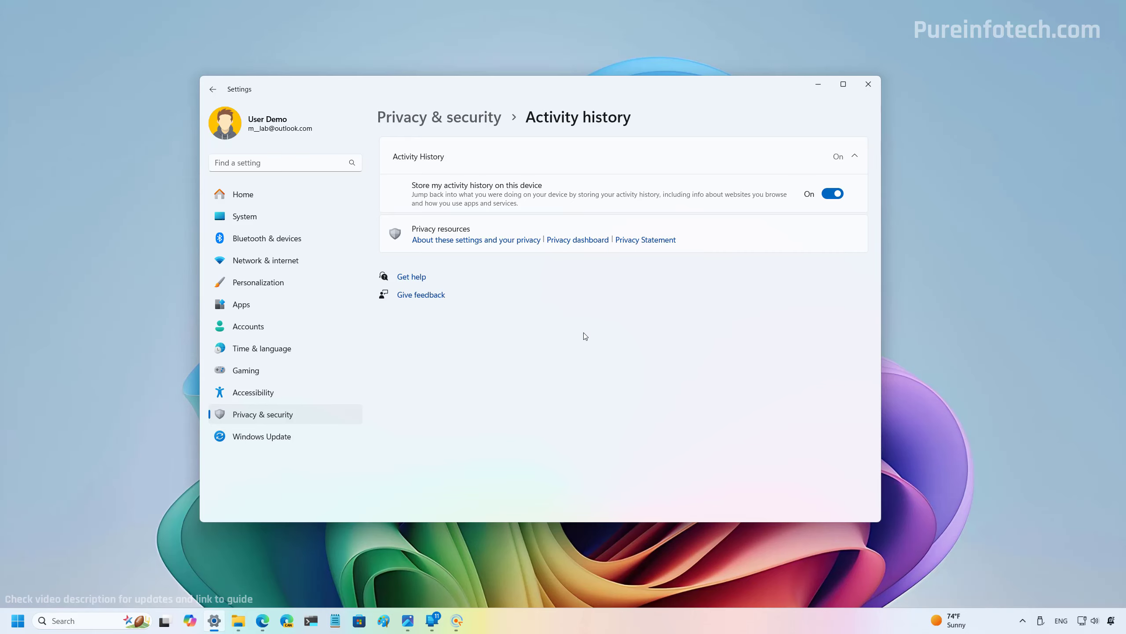
key(alt+Left)
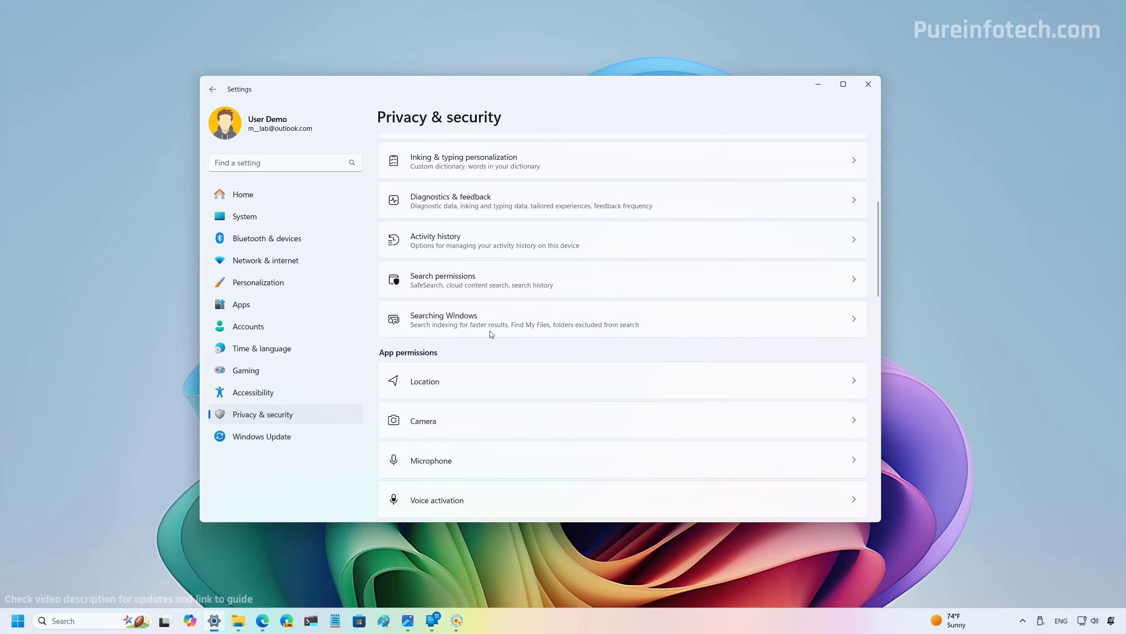
click(479, 324)
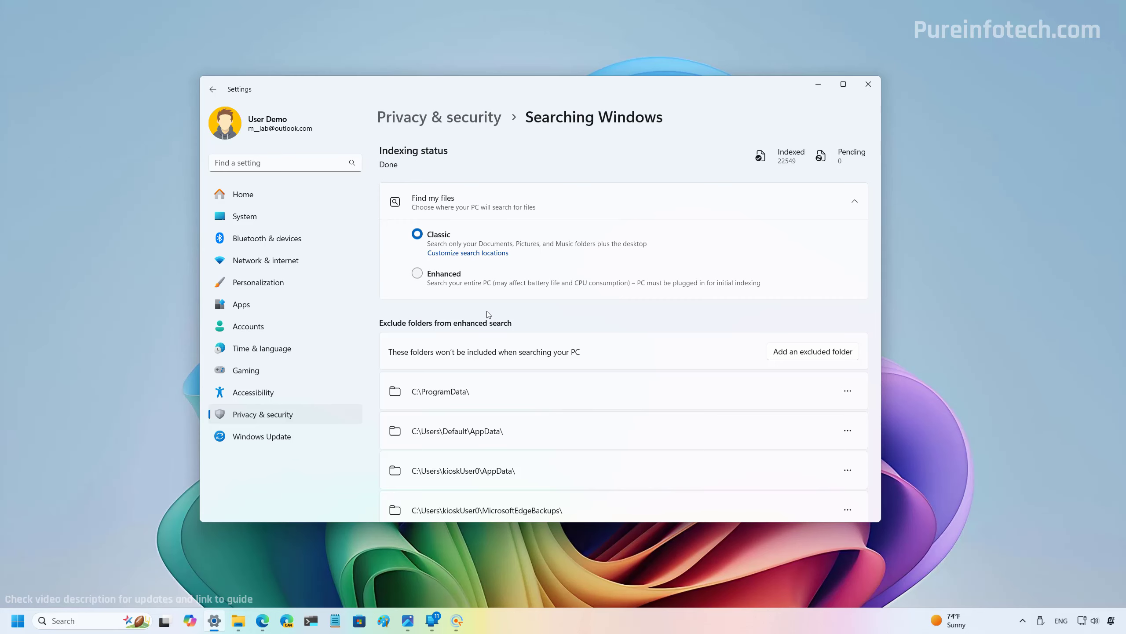
scroll(488, 315, down, 4)
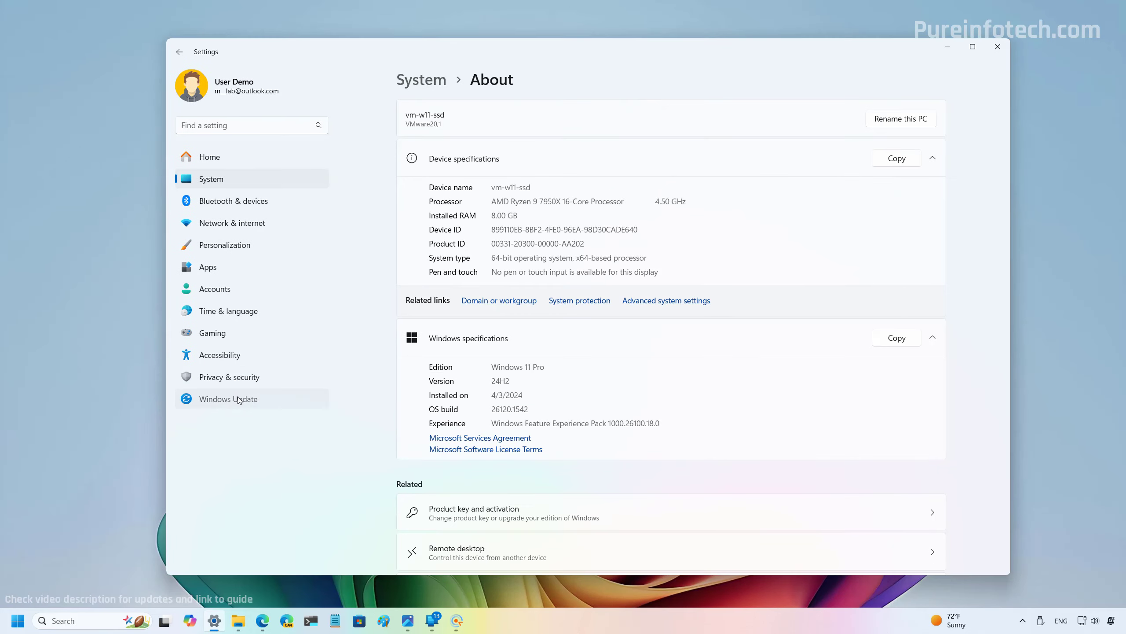
Open the Delivery Optimization page from the Advanced options of Windows Update
click(229, 398)
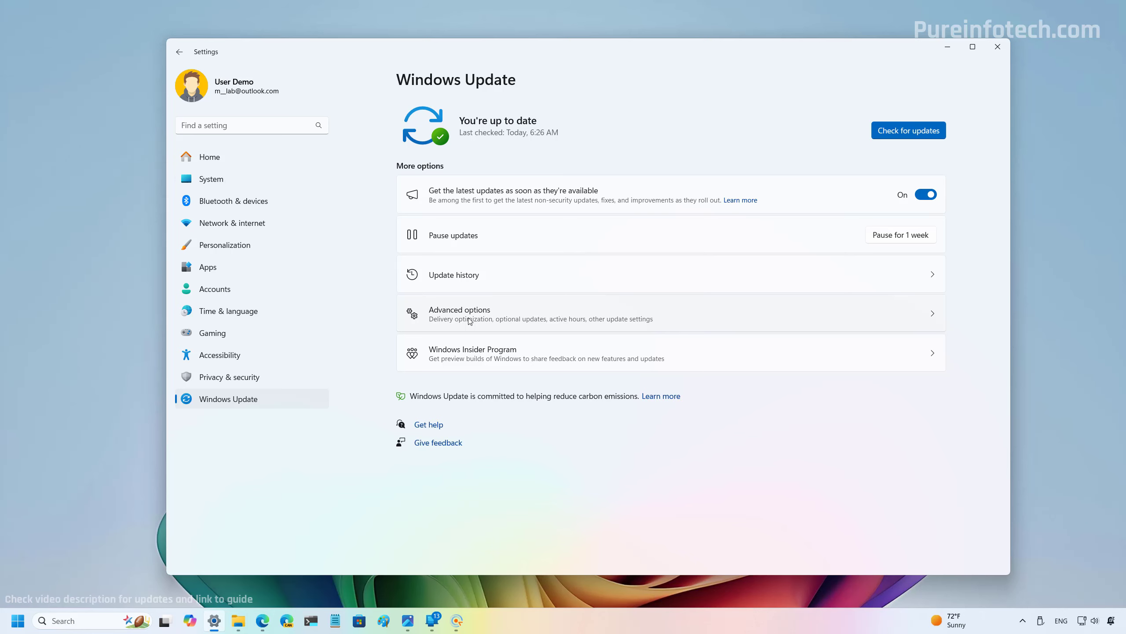
click(469, 320)
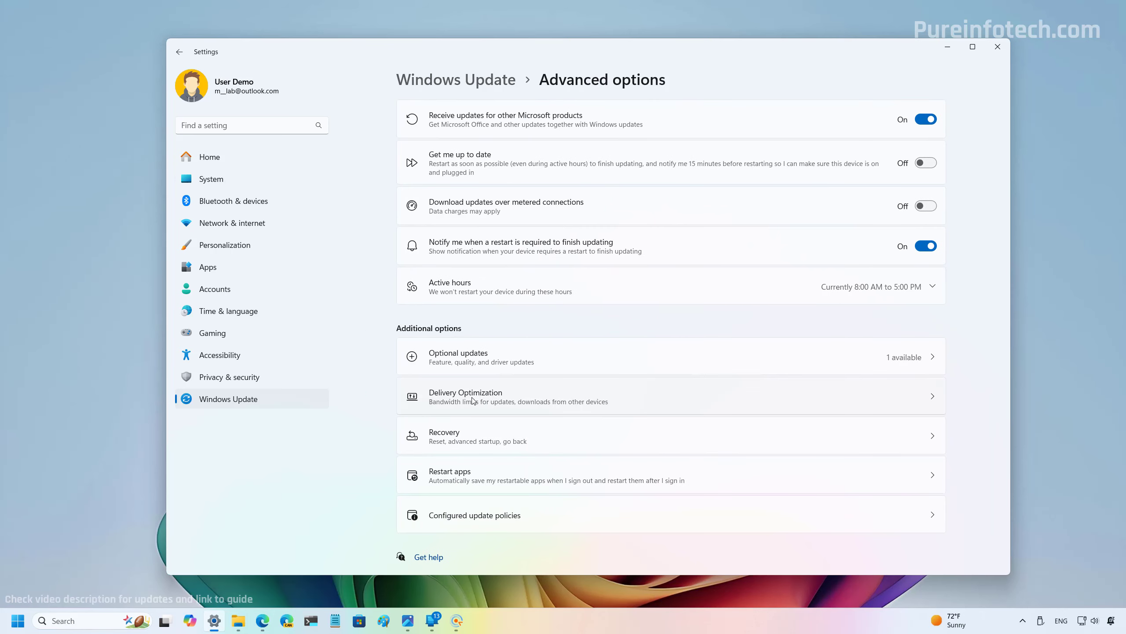
click(472, 400)
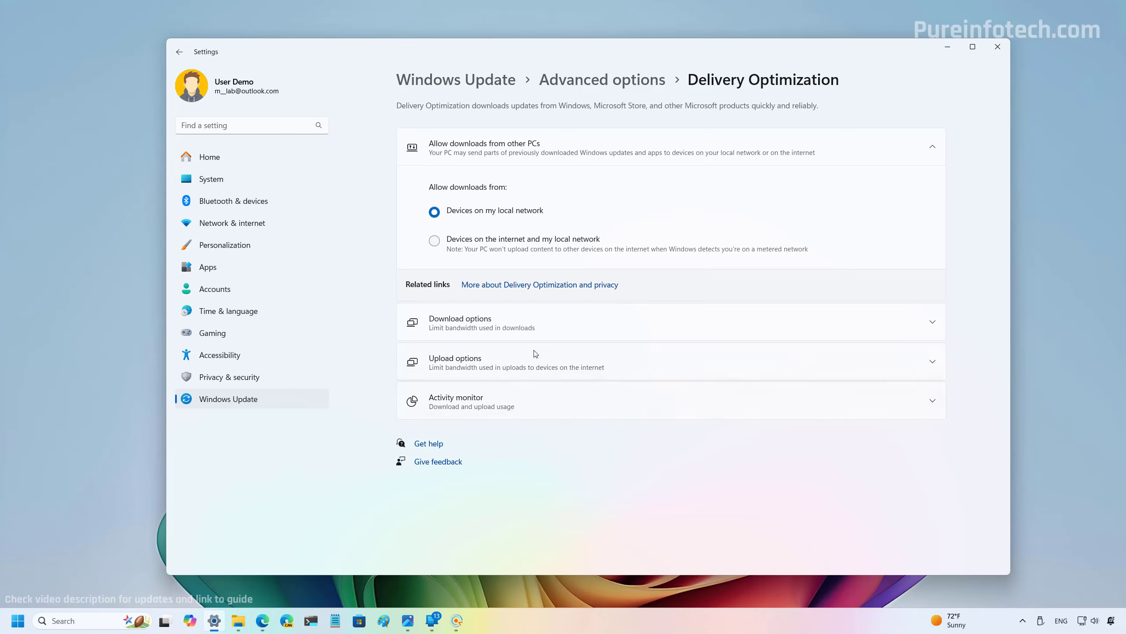
Expand Download options, Upload options and Activity monitor on the Delivery Optimization page to view the bandwidth limits and usage
click(536, 329)
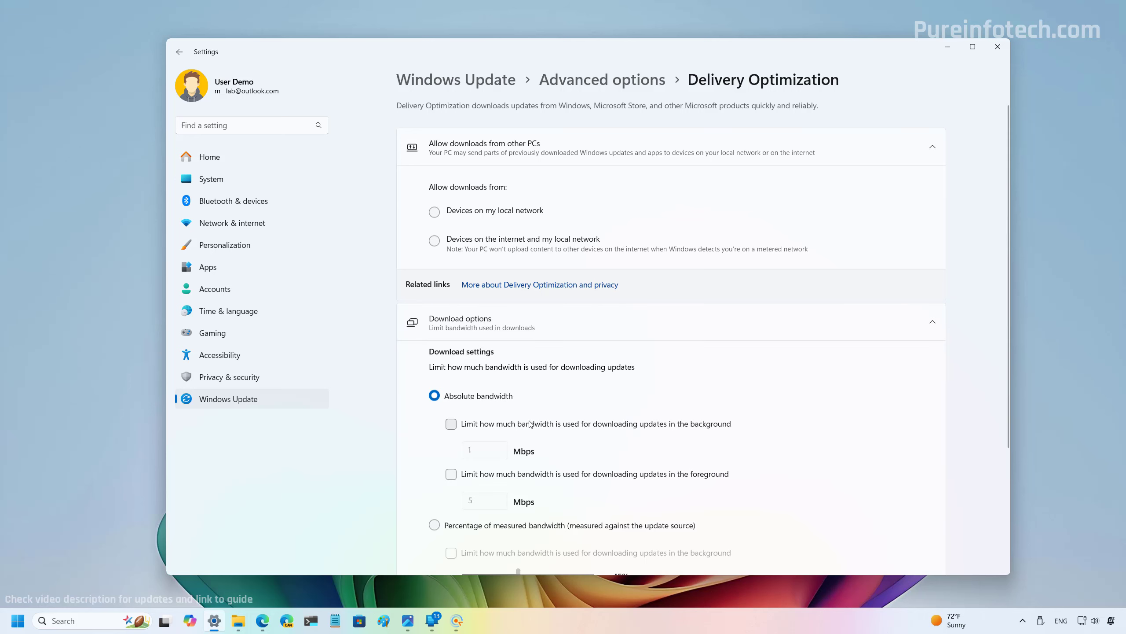
scroll(530, 424, down, 4)
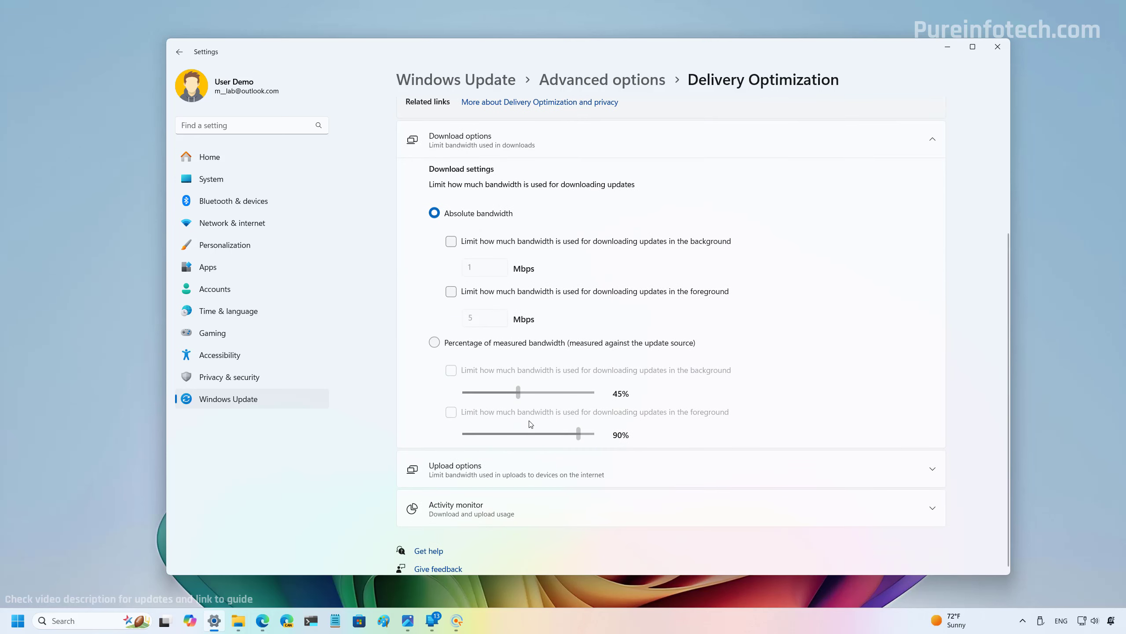
click(515, 474)
scroll(516, 474, down, 4)
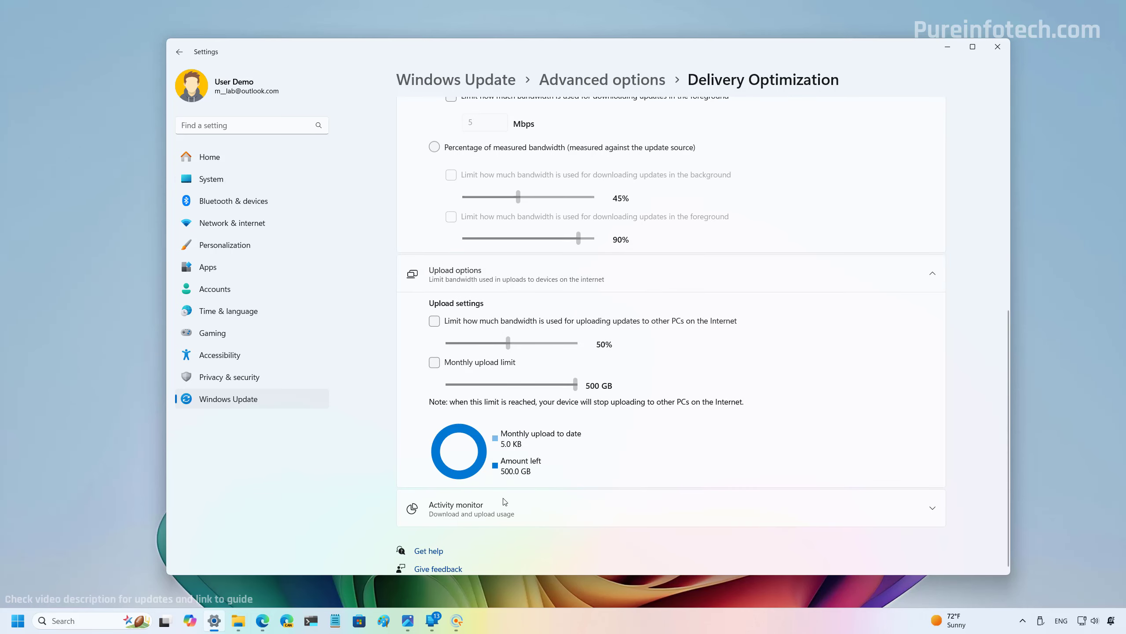
click(537, 512)
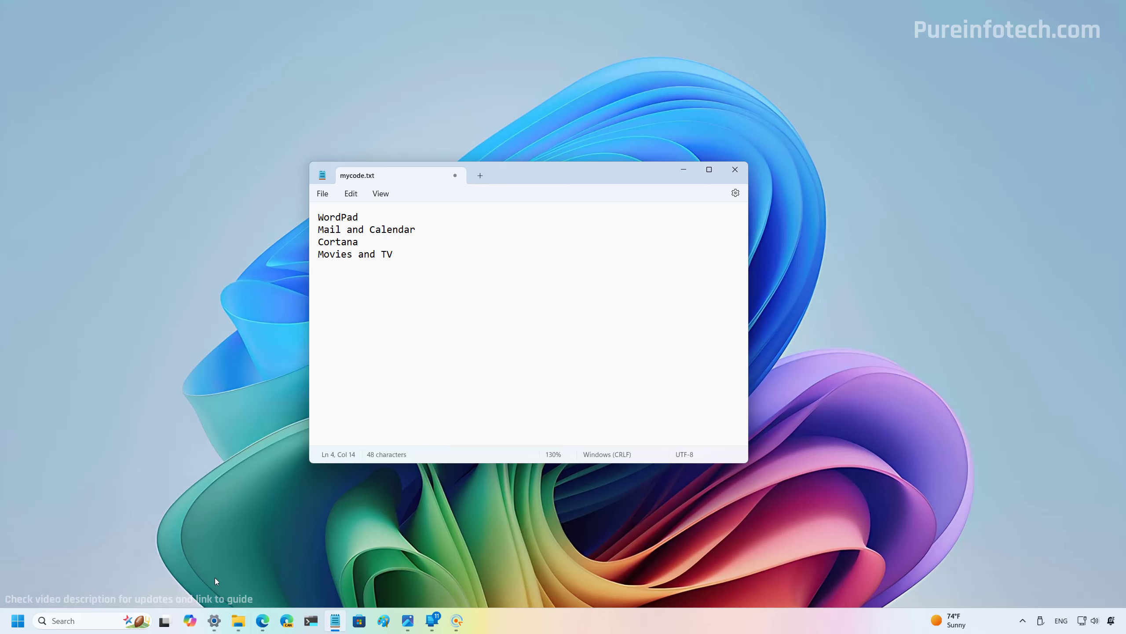
Launch the Copilot app and move its window toward the middle of the desktop
click(189, 620)
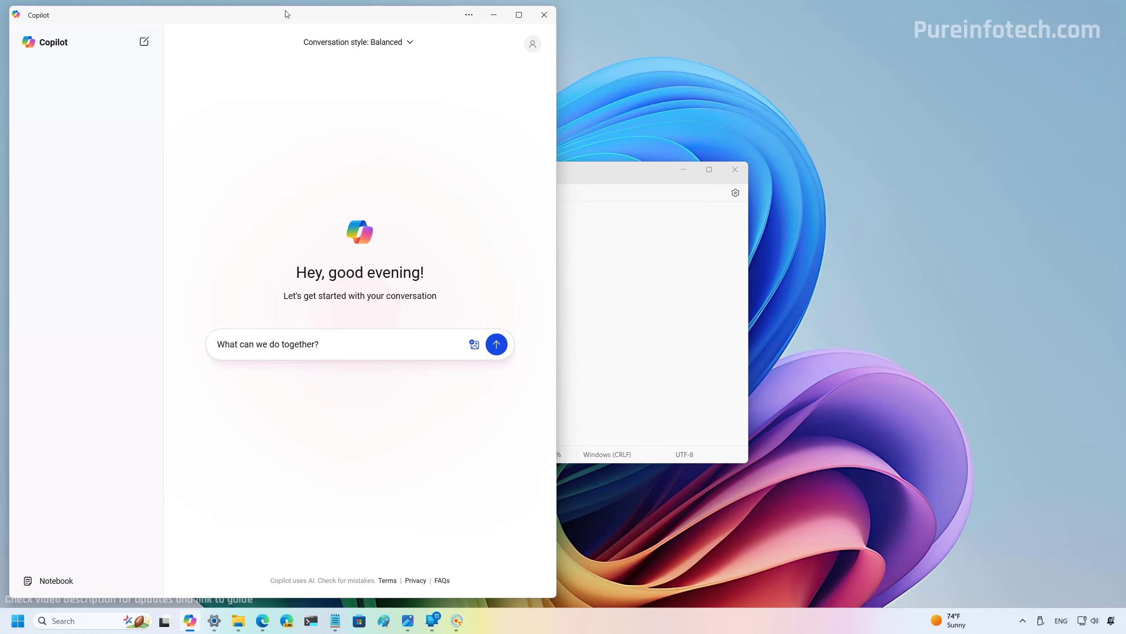
drag(287, 13, 487, 16)
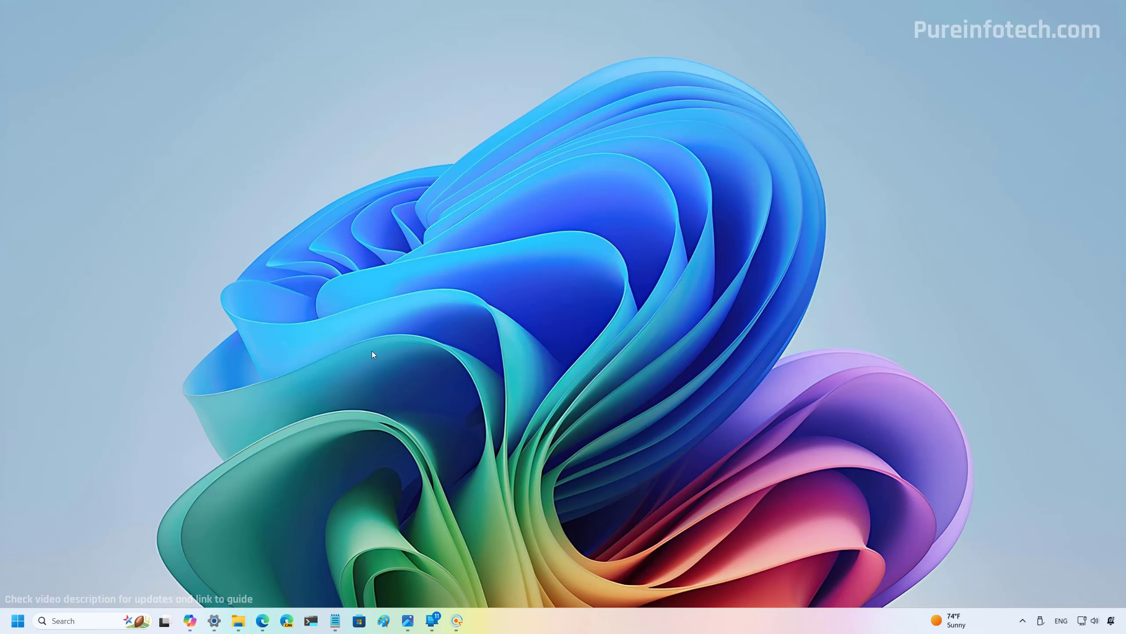
Switch to Settings, open the System page's Optional features and expand the VBSCRIPT entry
click(216, 618)
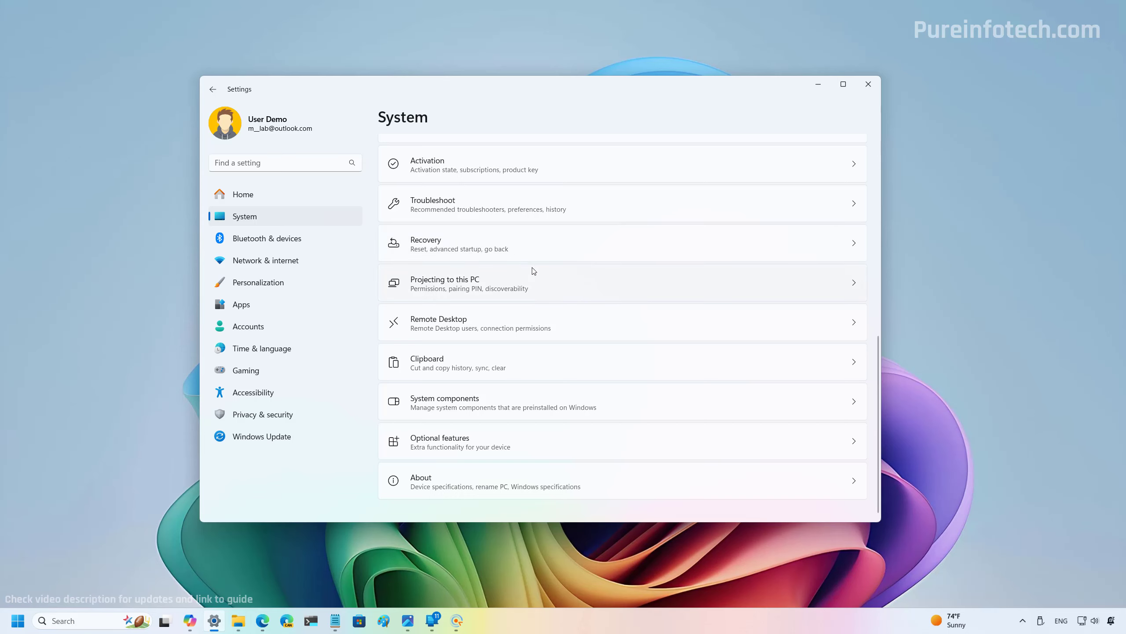
click(453, 443)
scroll(449, 302, down, 5)
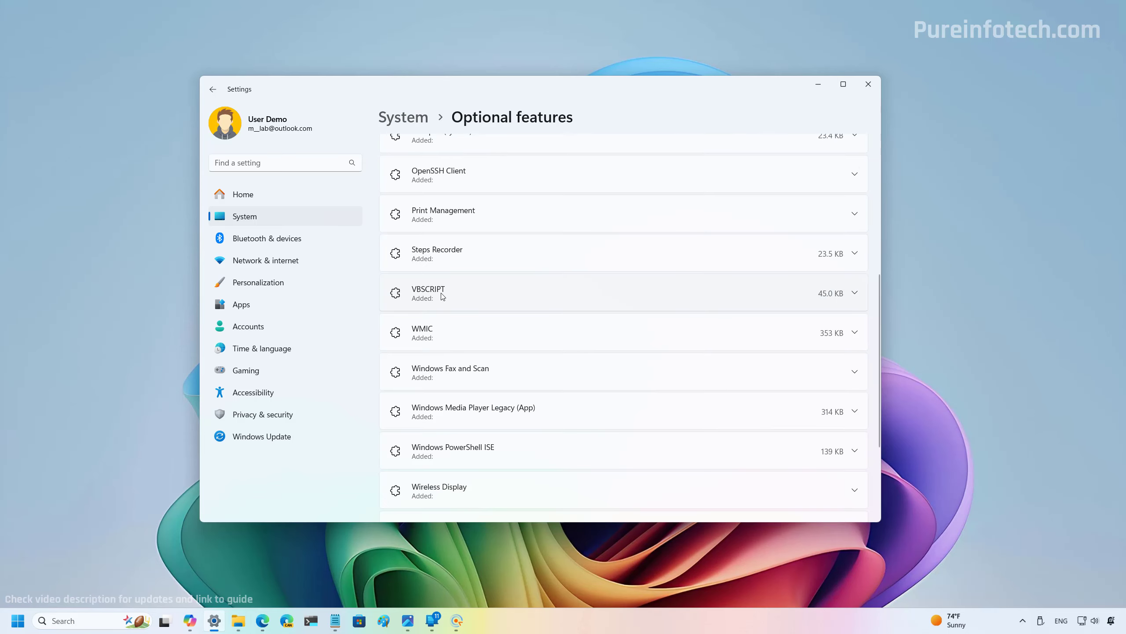
click(443, 296)
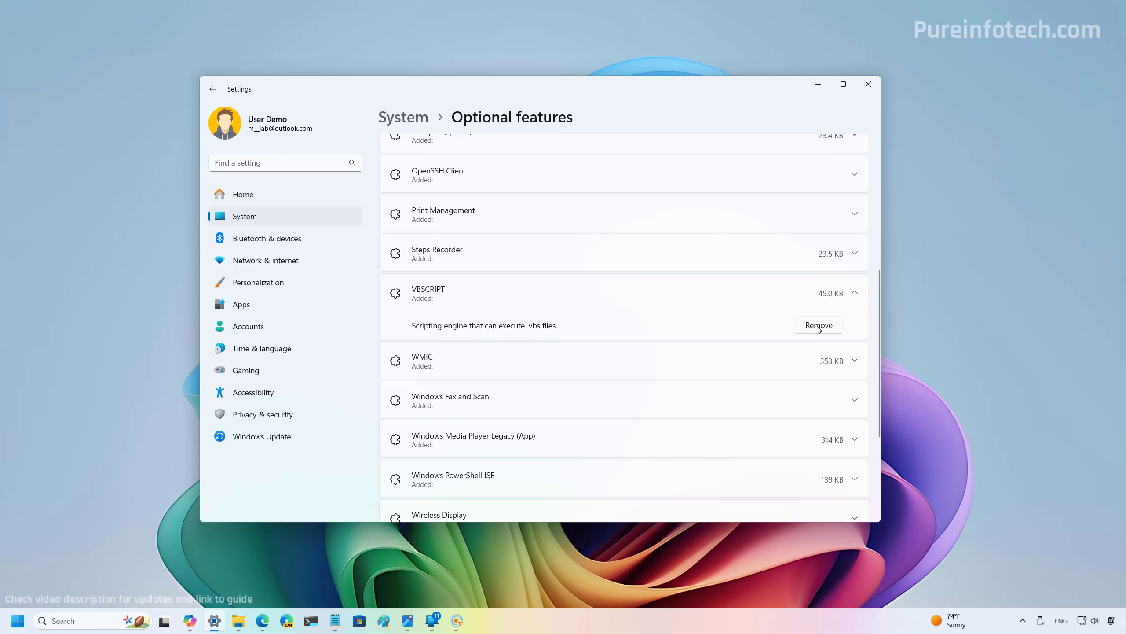